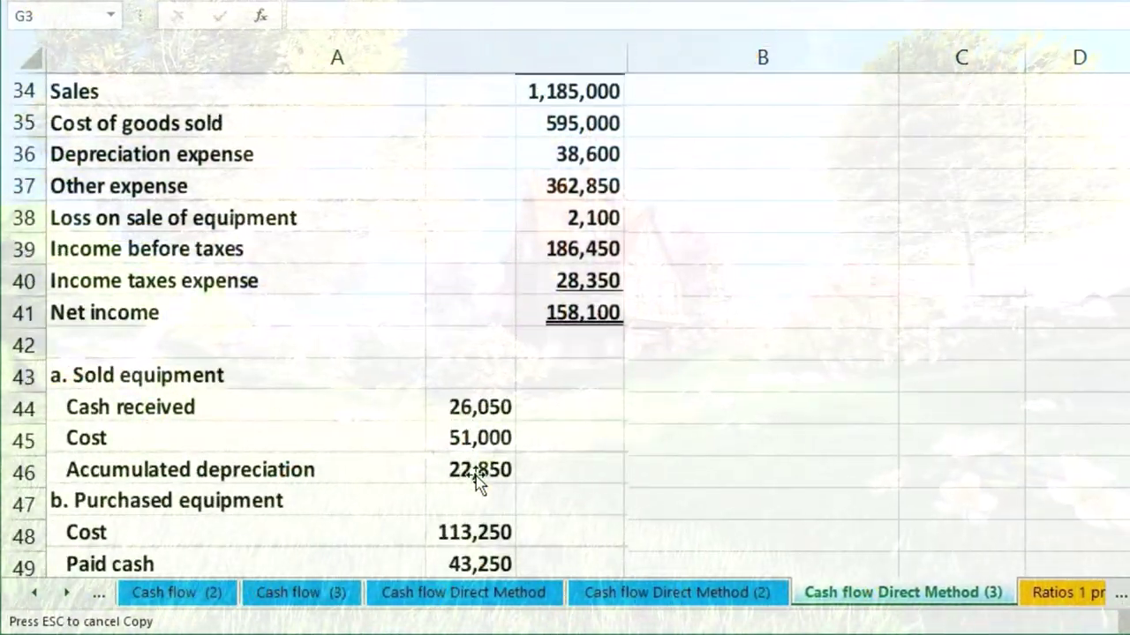
# Step: Review the worksheet from the source data to the accounts comparison table and the cash flow section headings
pyautogui.scroll(3, 476, 481)
pyautogui.scroll(10, 291, 477)
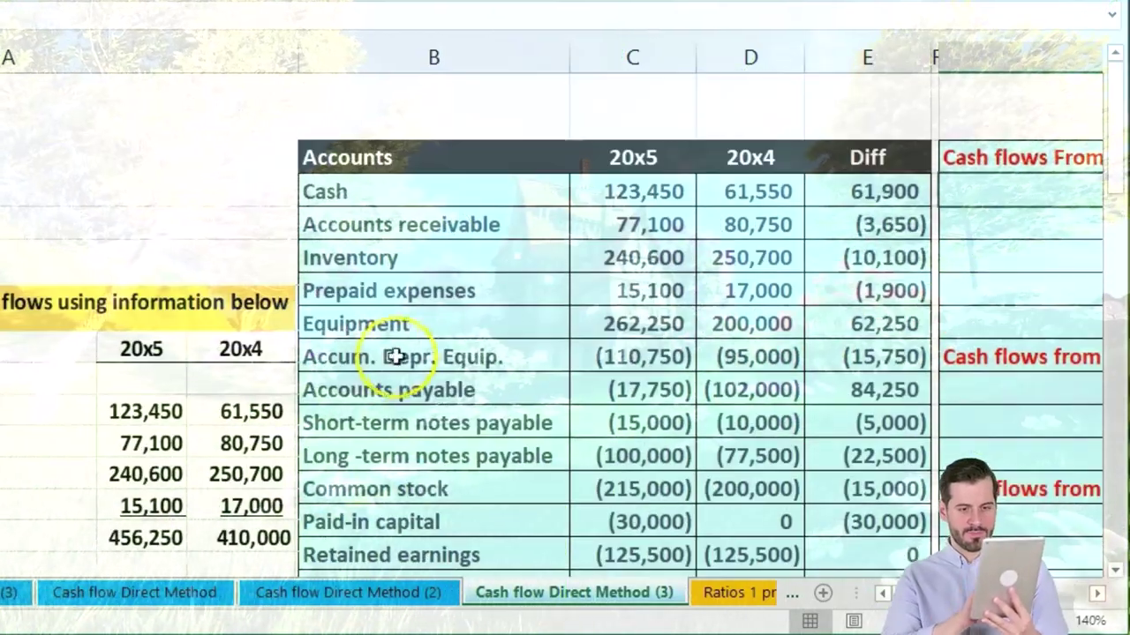
pyautogui.click(395, 357)
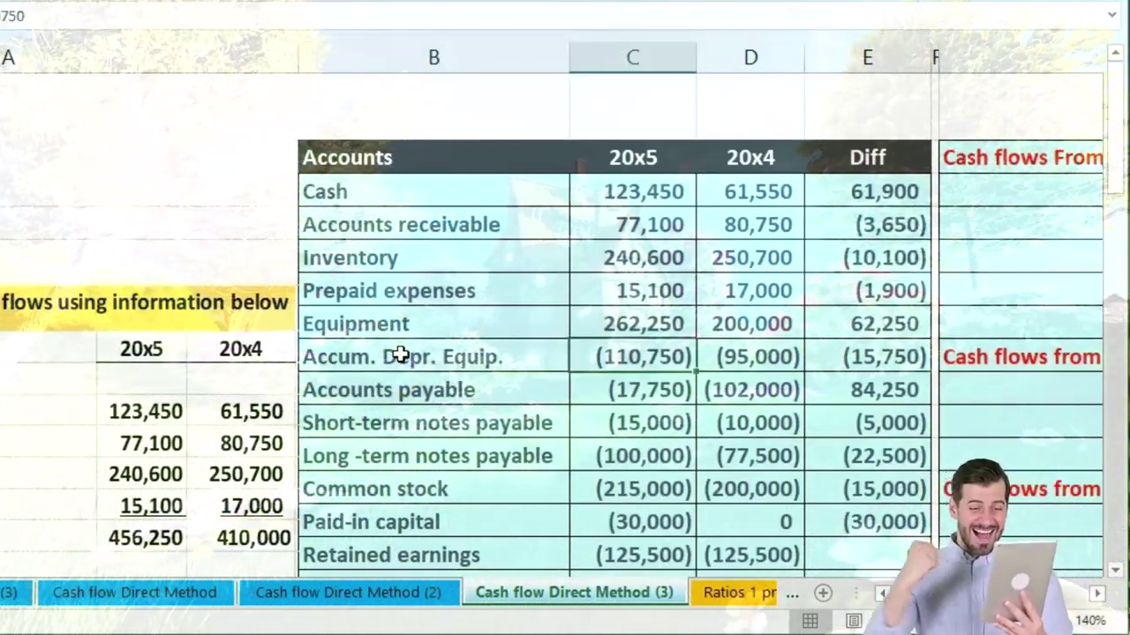
pyautogui.press('Right')
pyautogui.press('Right')
pyautogui.press('Right')
pyautogui.press('Right')
pyautogui.press('Right')
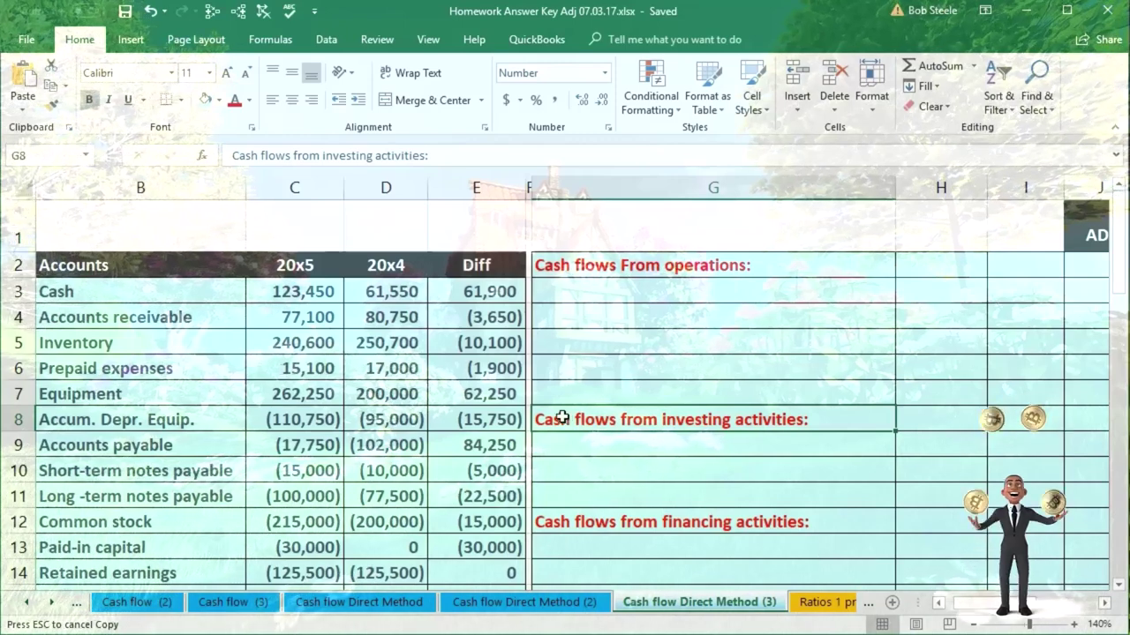
pyautogui.click(607, 269)
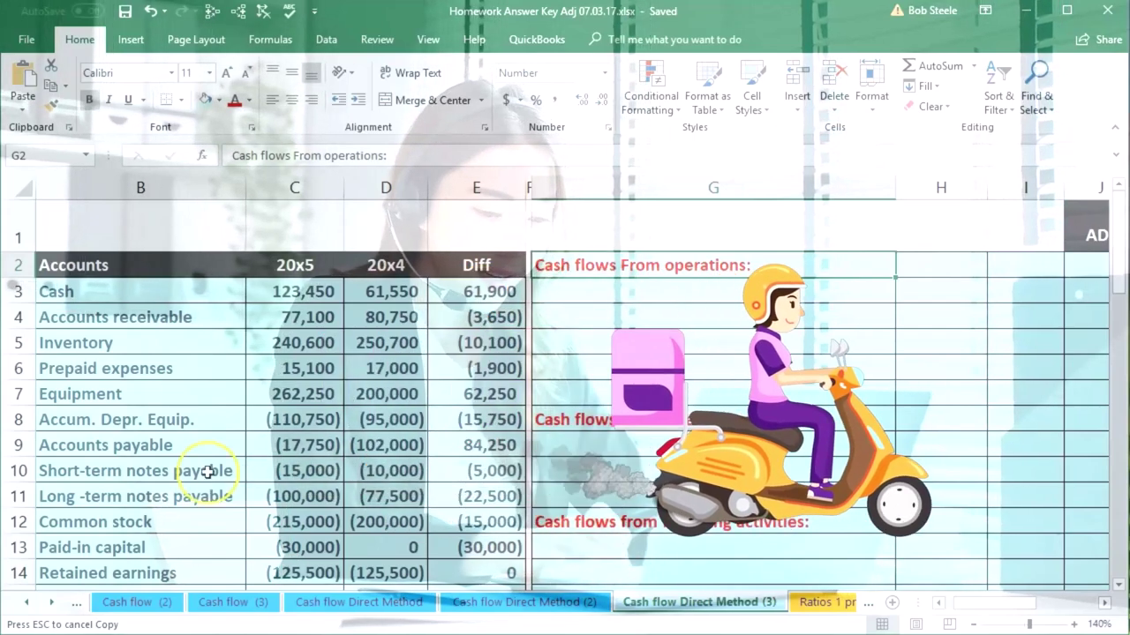
# Step: Inspect the 20x5 account balances and the total formulas beneath the 20x5 and 20x4 columns
pyautogui.click(236, 434)
pyautogui.moveTo(301, 291); pyautogui.dragTo(299, 340)
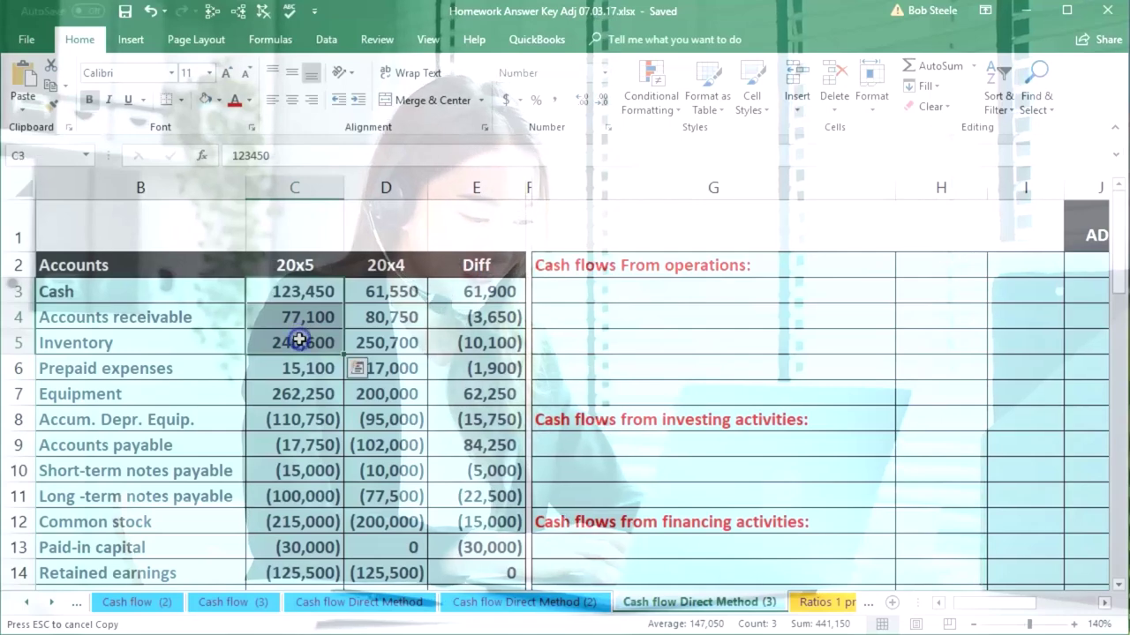
pyautogui.moveTo(299, 420); pyautogui.dragTo(296, 465)
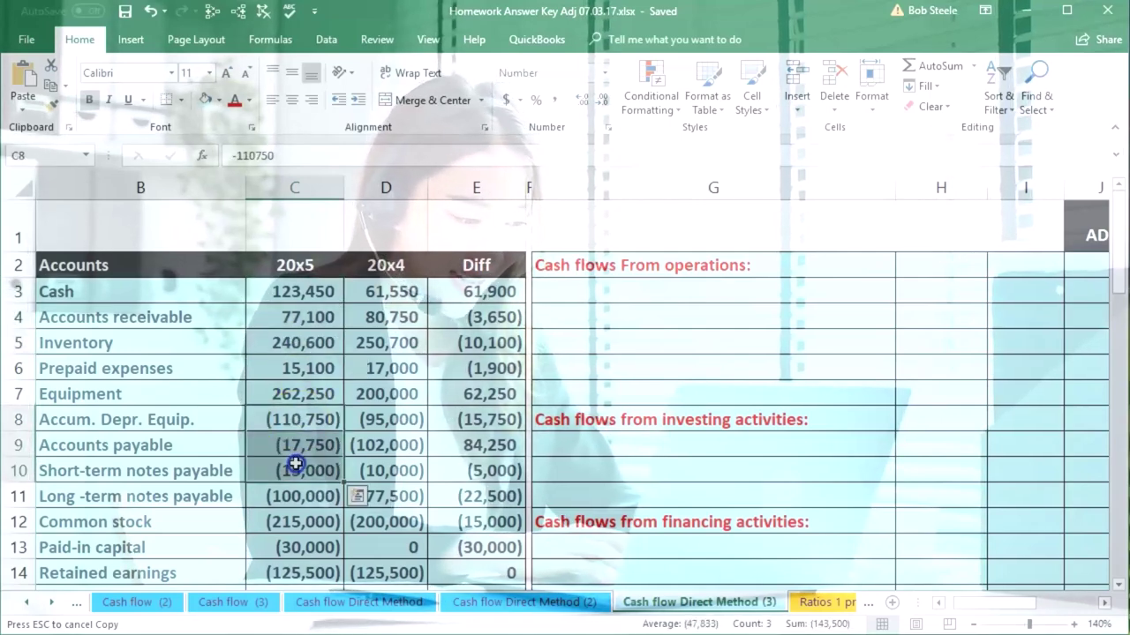
pyautogui.scroll(-3, 296, 465)
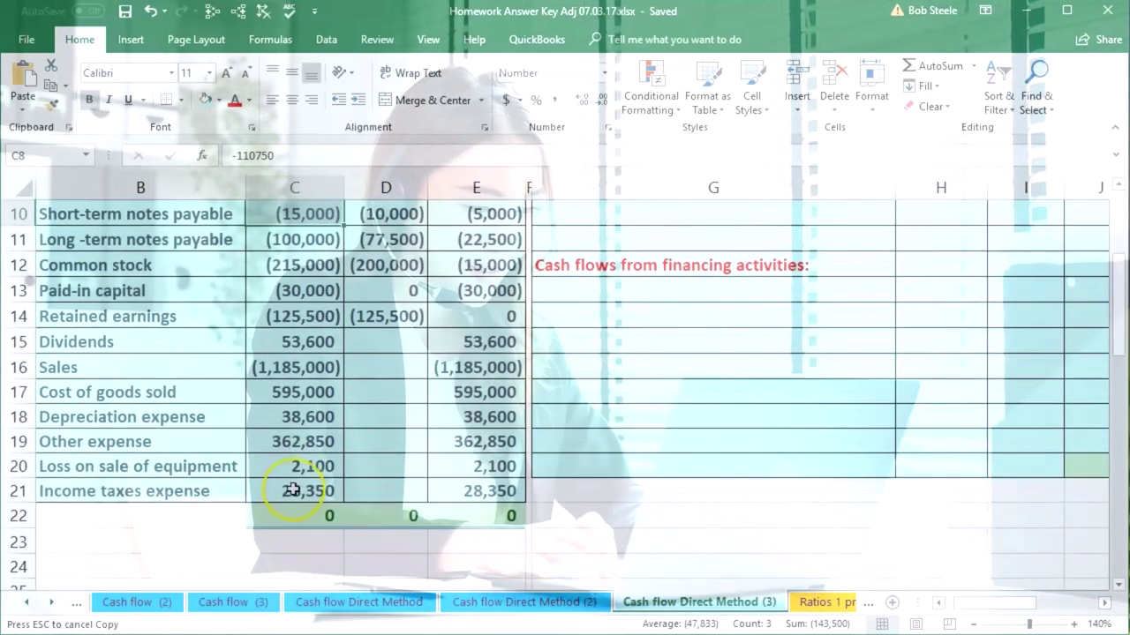
pyautogui.click(290, 513)
pyautogui.doubleClick(290, 513)
pyautogui.press('Return')
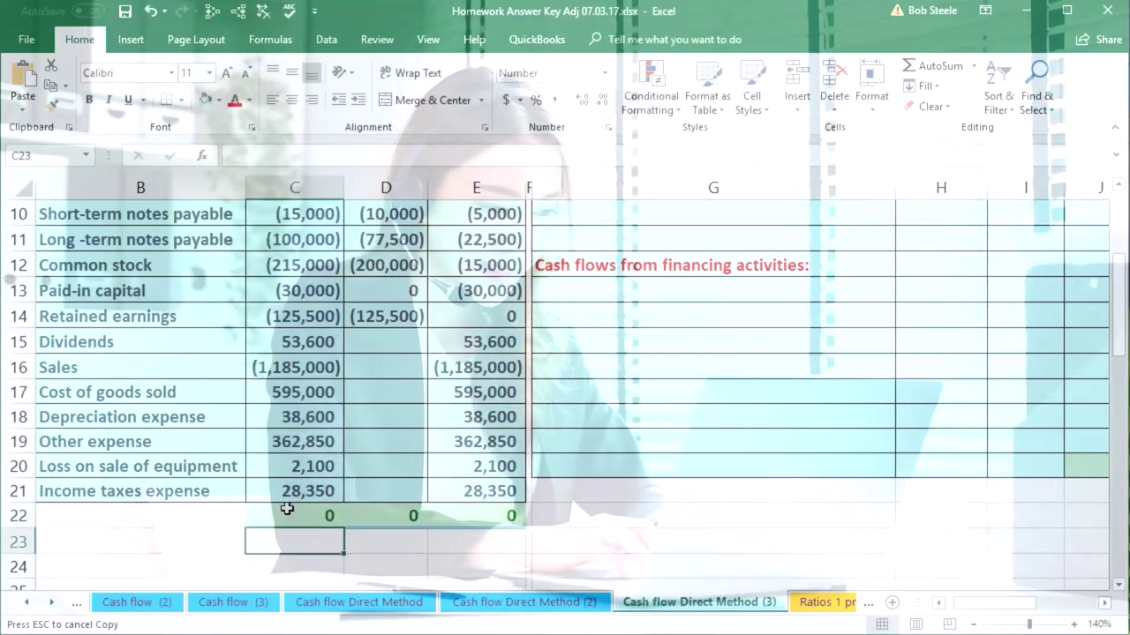
pyautogui.doubleClick(383, 515)
pyautogui.press('Return')
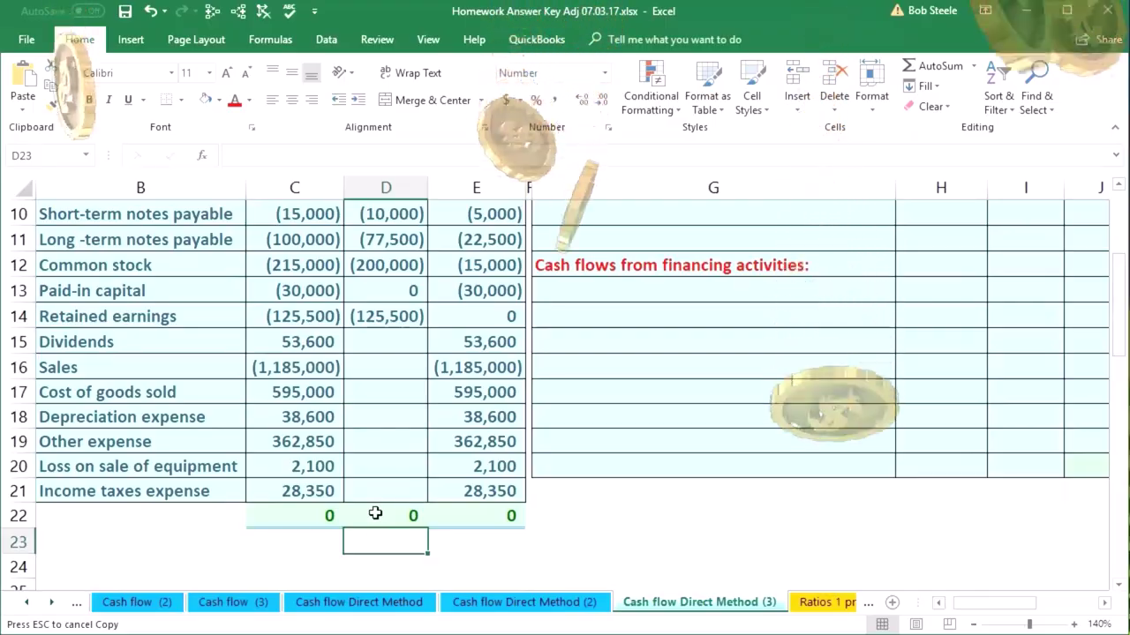
# Step: Check the Diff formulas for Cash and Accounts receivable and the sum formula at the foot of the Diff column
pyautogui.scroll(3, 375, 441)
pyautogui.click(467, 291)
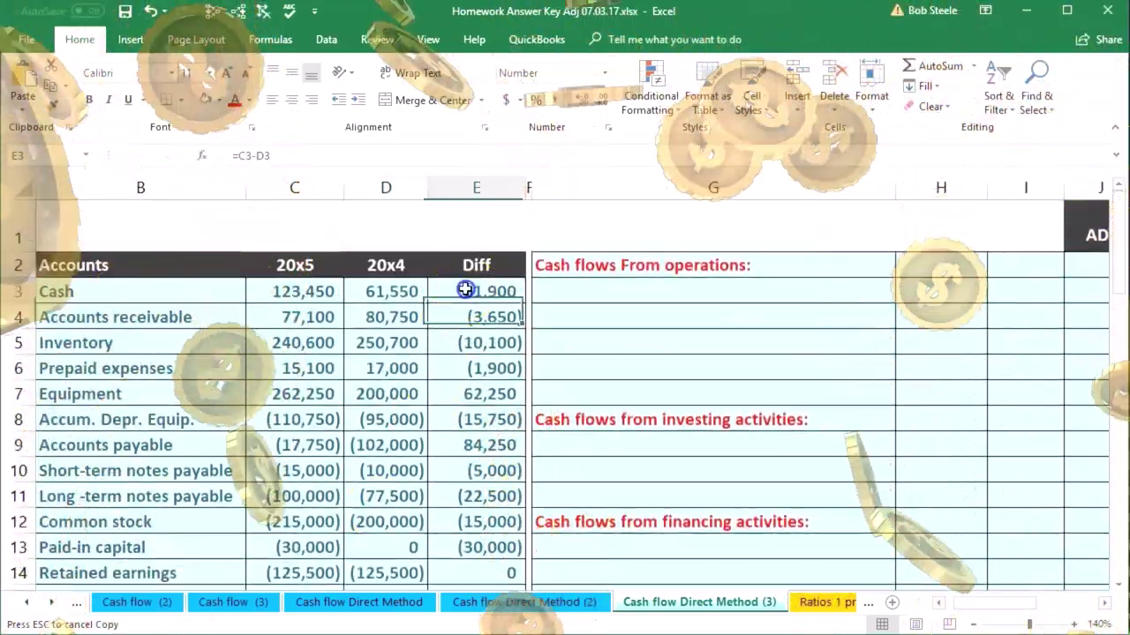
pyautogui.doubleClick(466, 290)
pyautogui.press('Return')
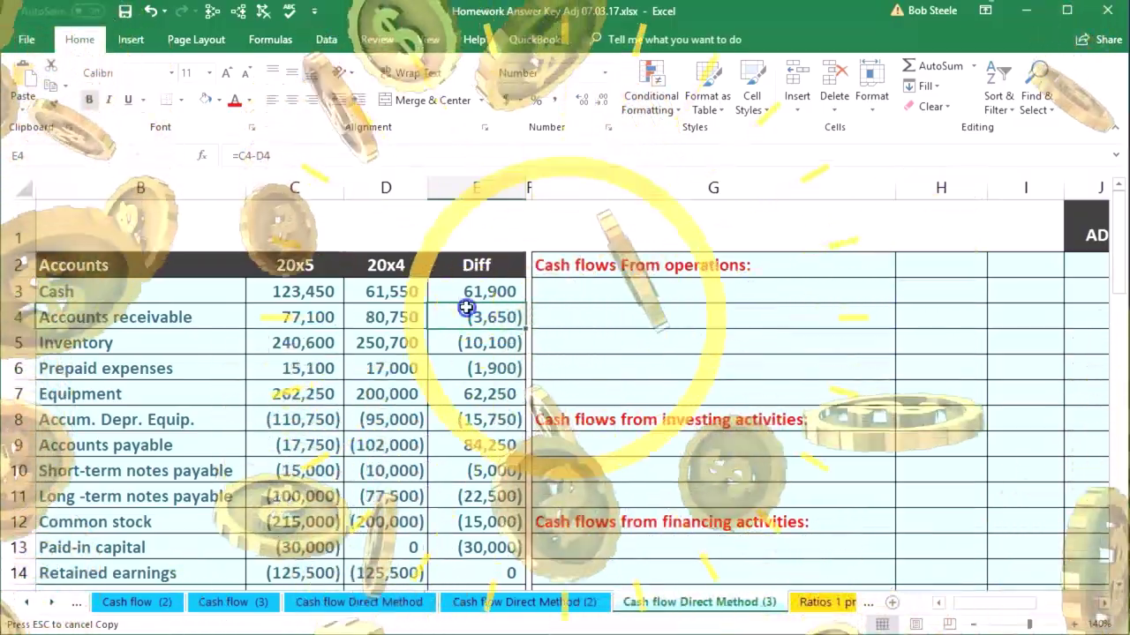
pyautogui.doubleClick(468, 315)
pyautogui.press('Return')
pyautogui.hotkey('ctrl', 'c')
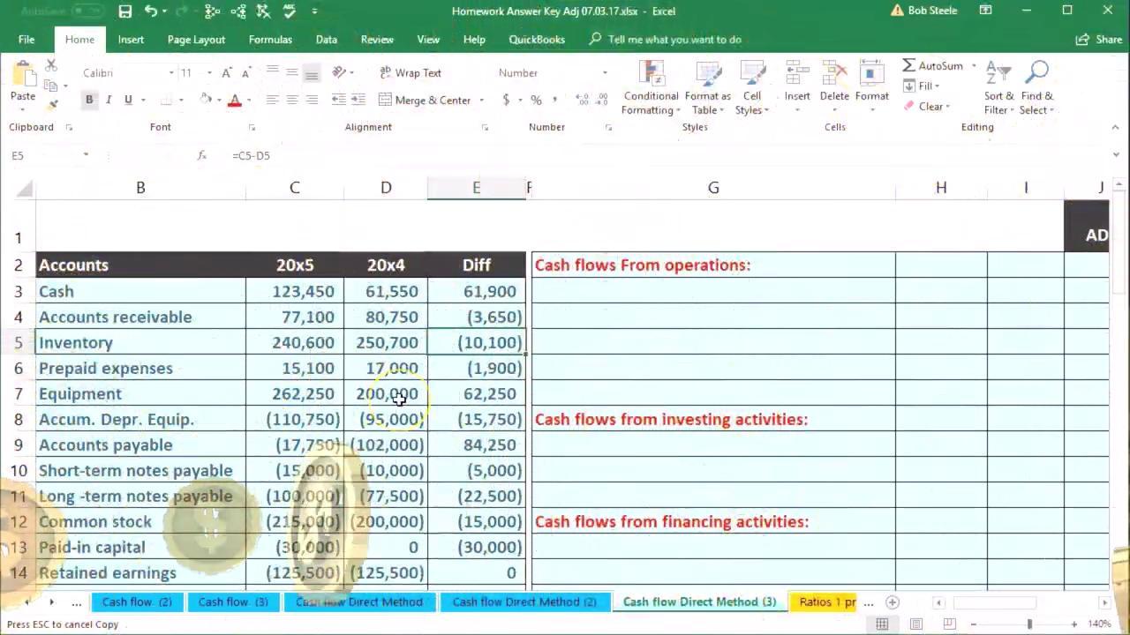
pyautogui.scroll(-4, 400, 399)
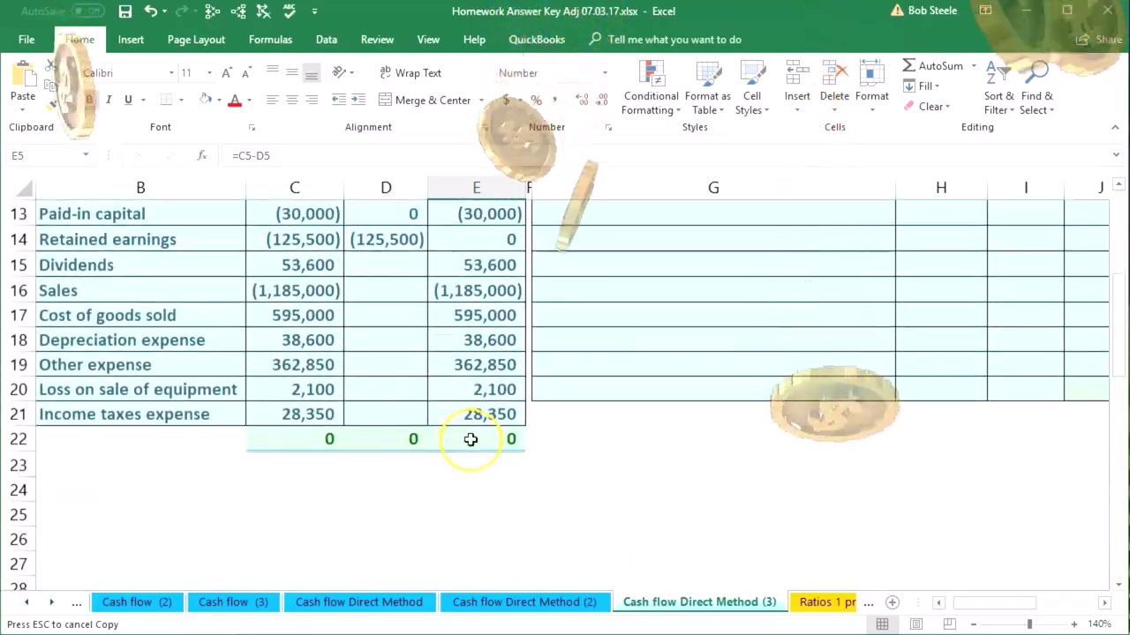
pyautogui.click(470, 438)
pyautogui.doubleClick(471, 439)
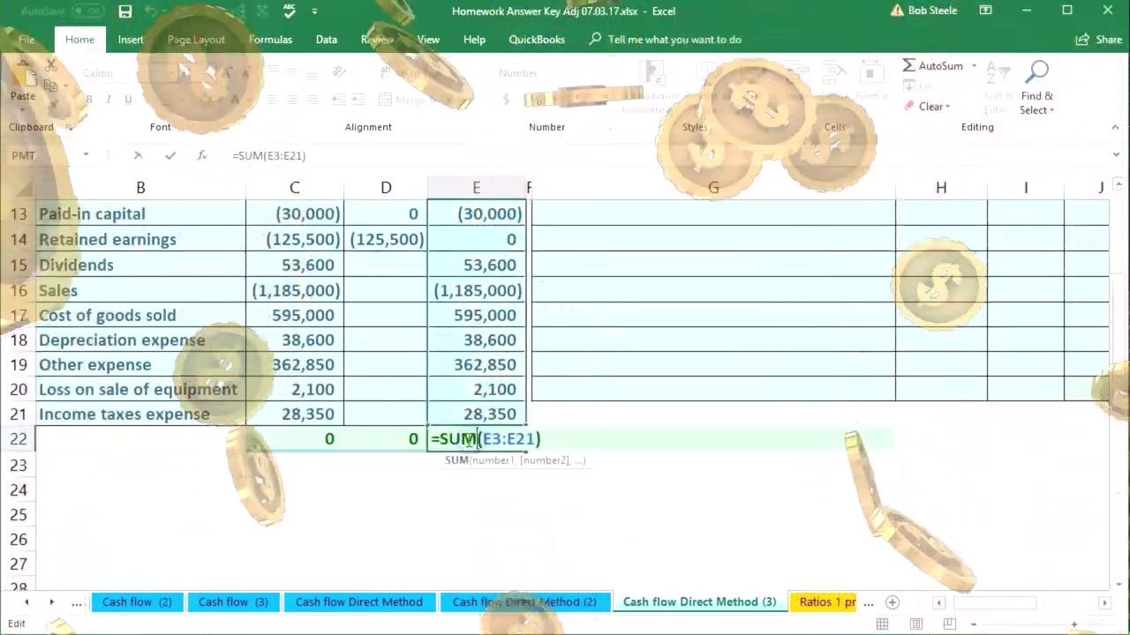
pyautogui.press('Return')
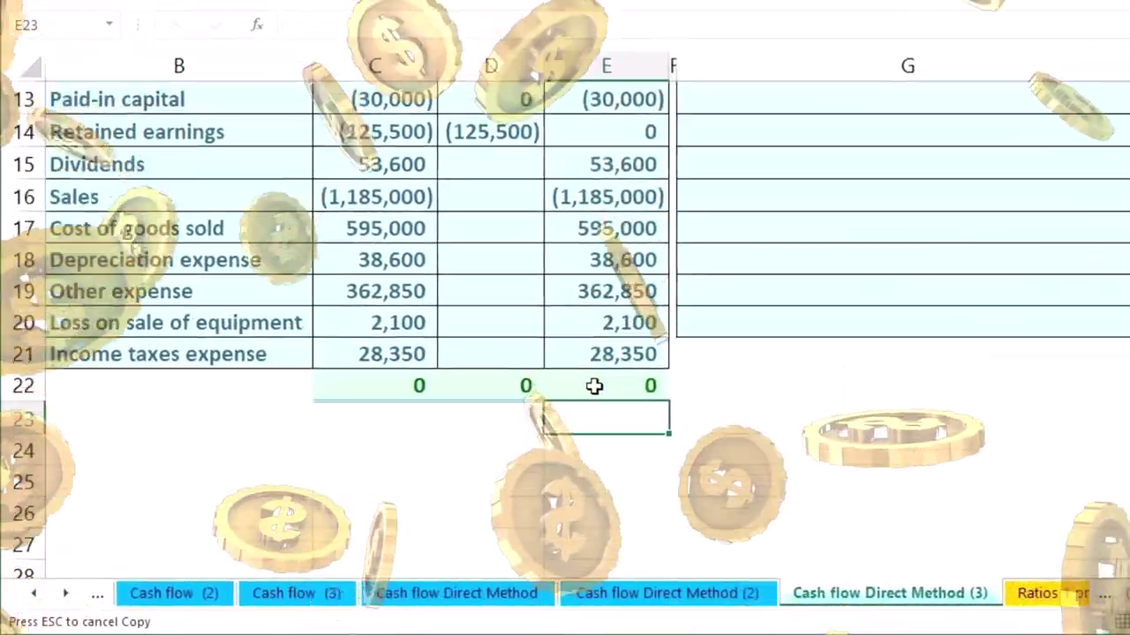
# Step: Examine the accumulated depreciation amounts and their difference, and compare the order of the 20x5, 20x4 and Diff columns
pyautogui.scroll(3, 594, 385)
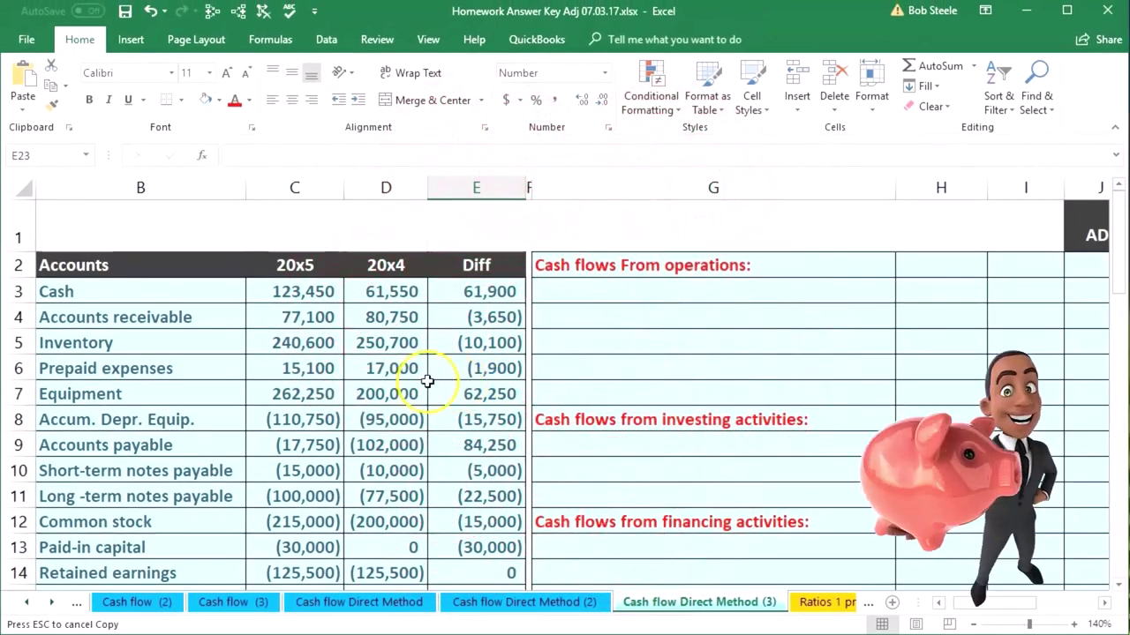
pyautogui.click(273, 408)
pyautogui.click(377, 407)
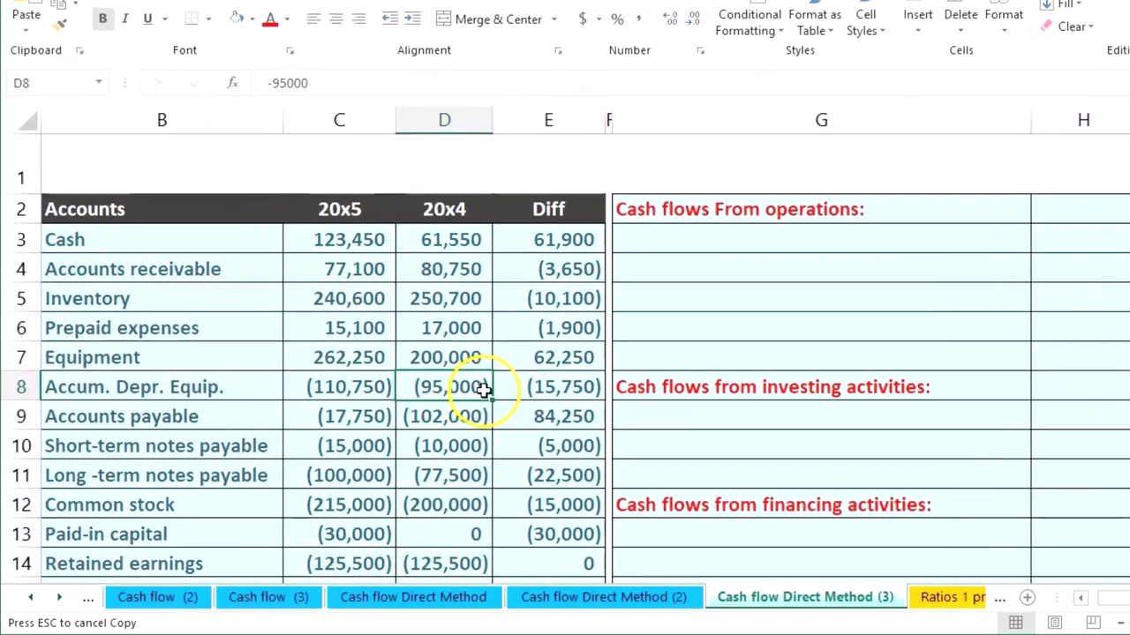
pyautogui.click(463, 421)
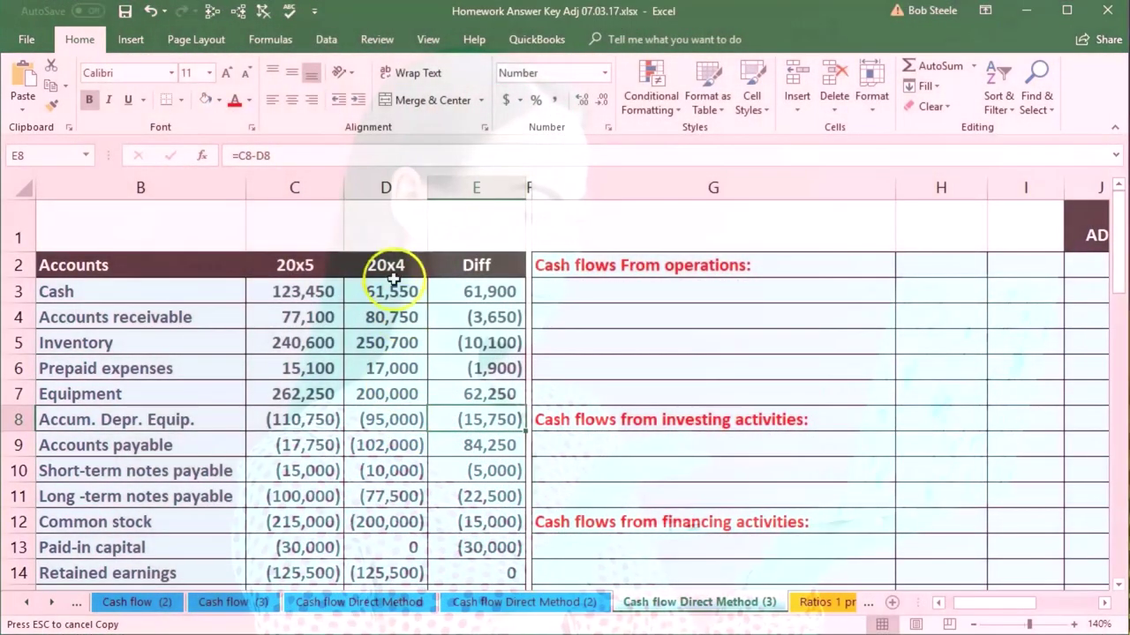
pyautogui.click(356, 265)
pyautogui.click(323, 265)
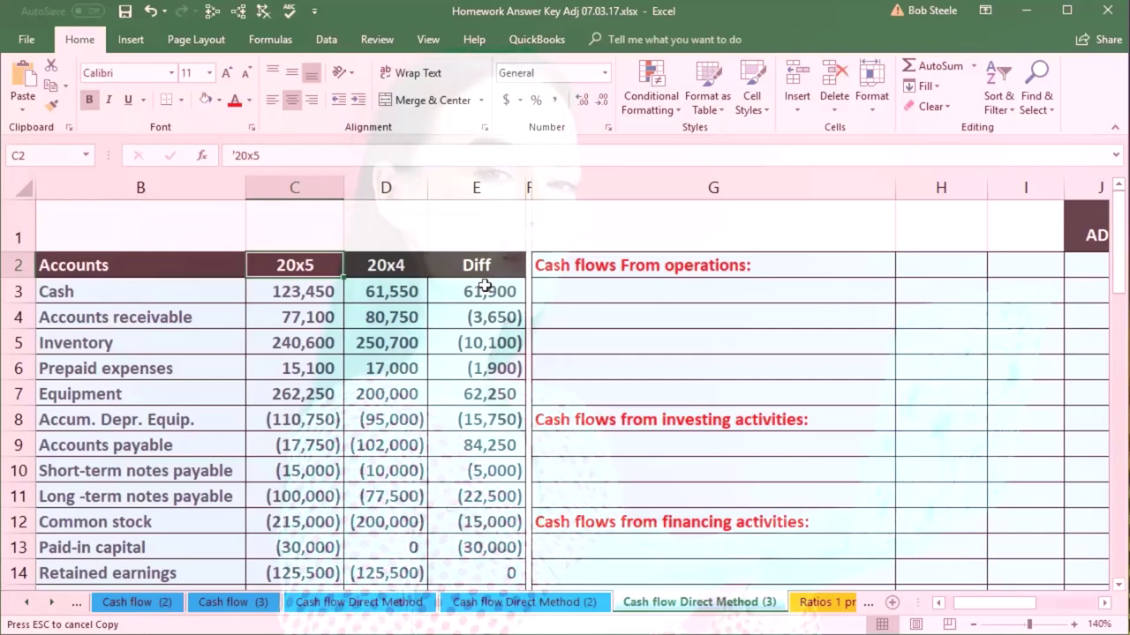
pyautogui.click(406, 263)
pyautogui.click(303, 263)
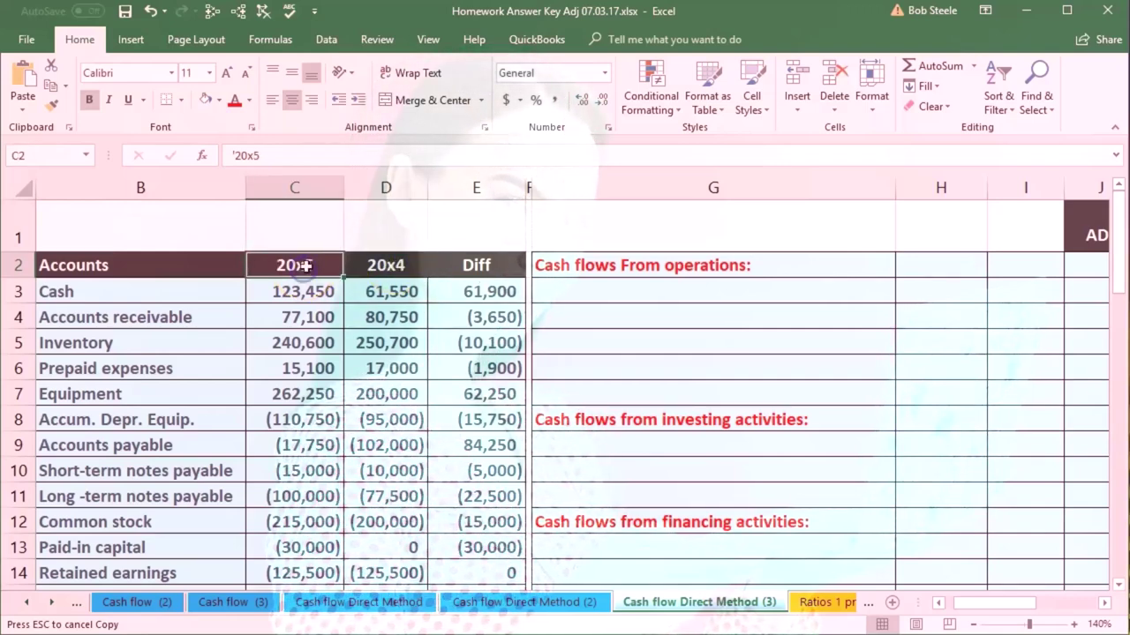
pyautogui.click(465, 269)
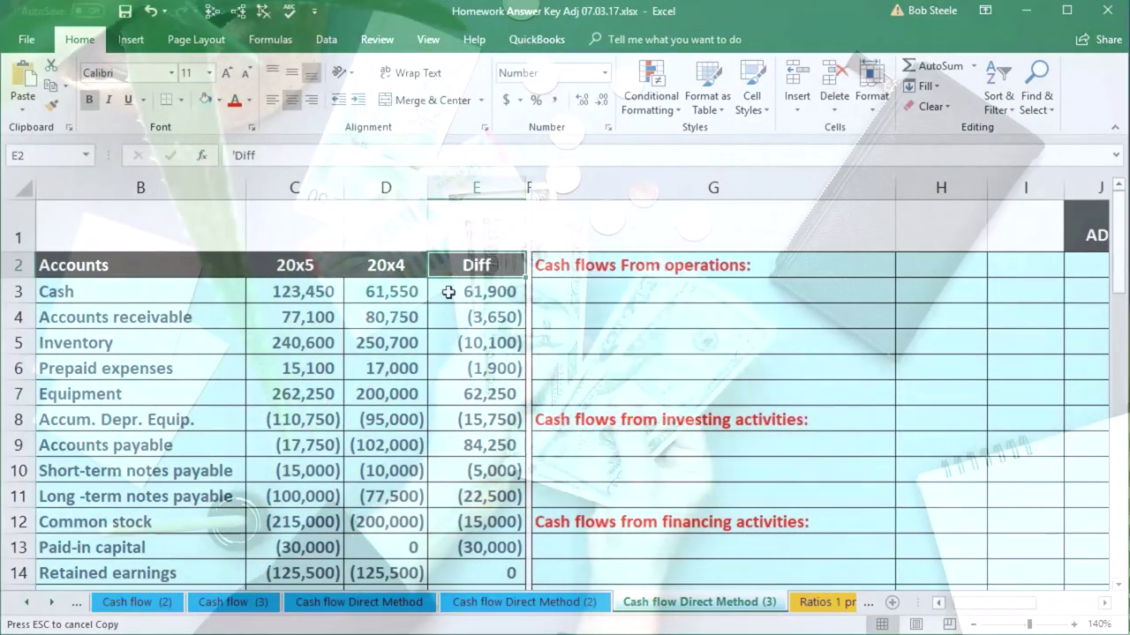
# Step: Recheck the total formula in E22 against the differences listed above it
pyautogui.scroll(-2, 448, 336)
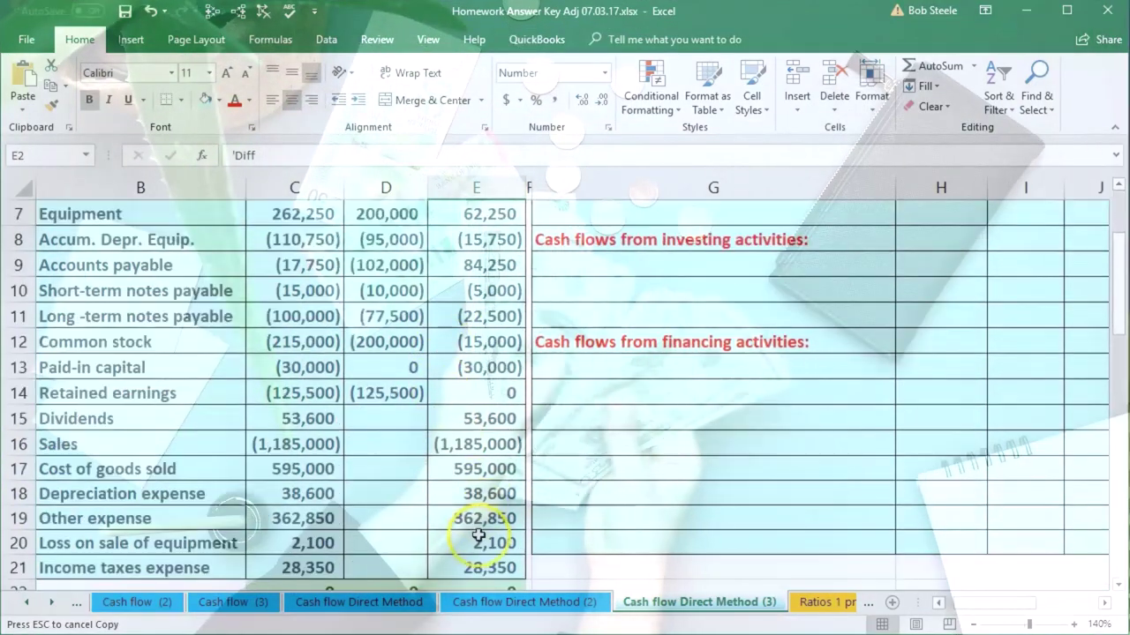
pyautogui.scroll(-1, 477, 533)
pyautogui.click(475, 518)
pyautogui.hotkey('alt', '=')
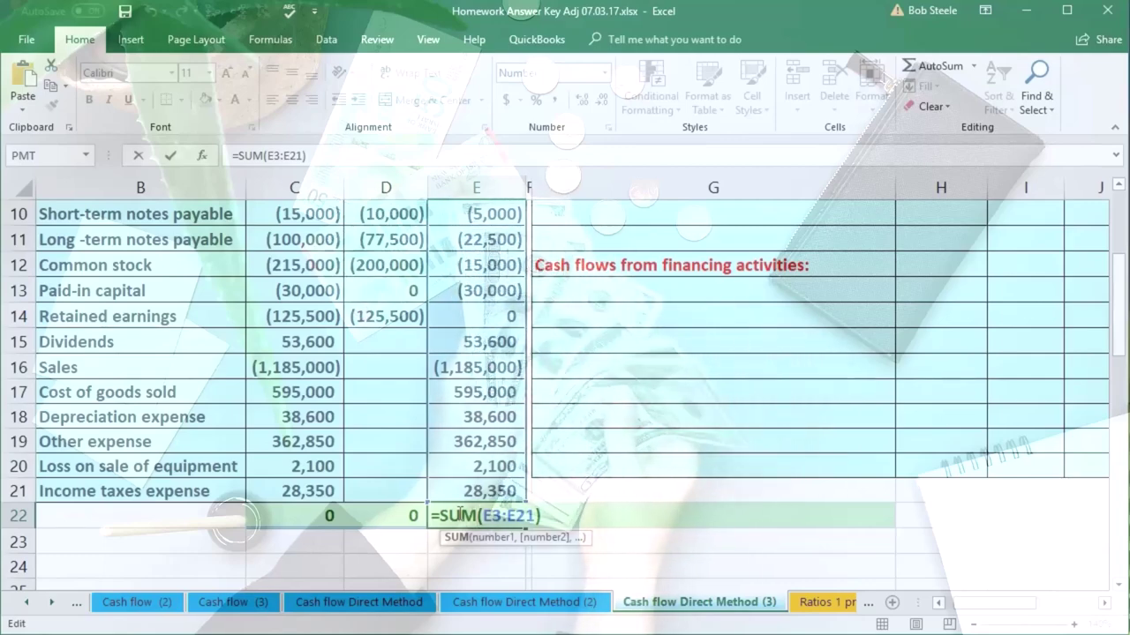
pyautogui.press('Return')
pyautogui.hotkey('ctrl', 'c')
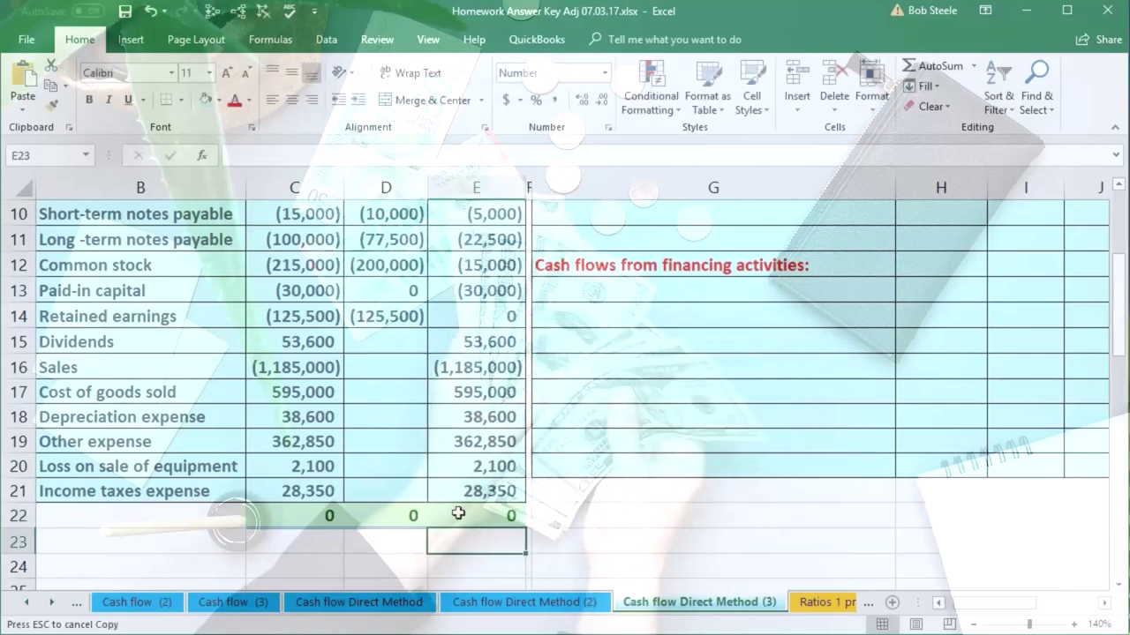
pyautogui.scroll(3, 458, 514)
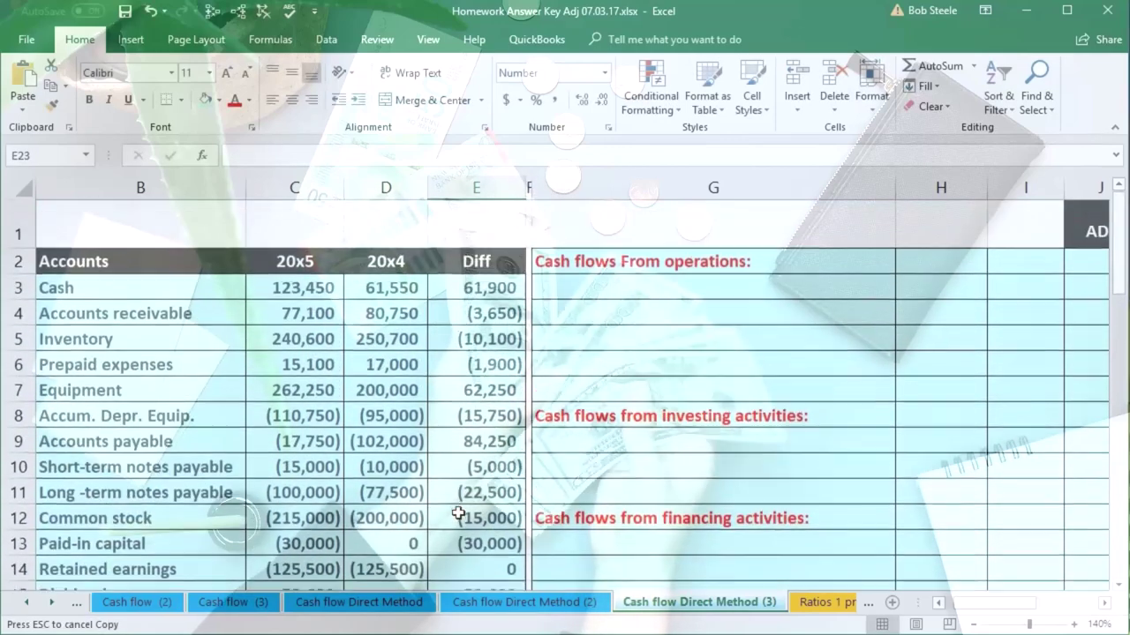
# Step: Enter the label "Increase in cash" in G18, below the financing activities section
pyautogui.click(469, 292)
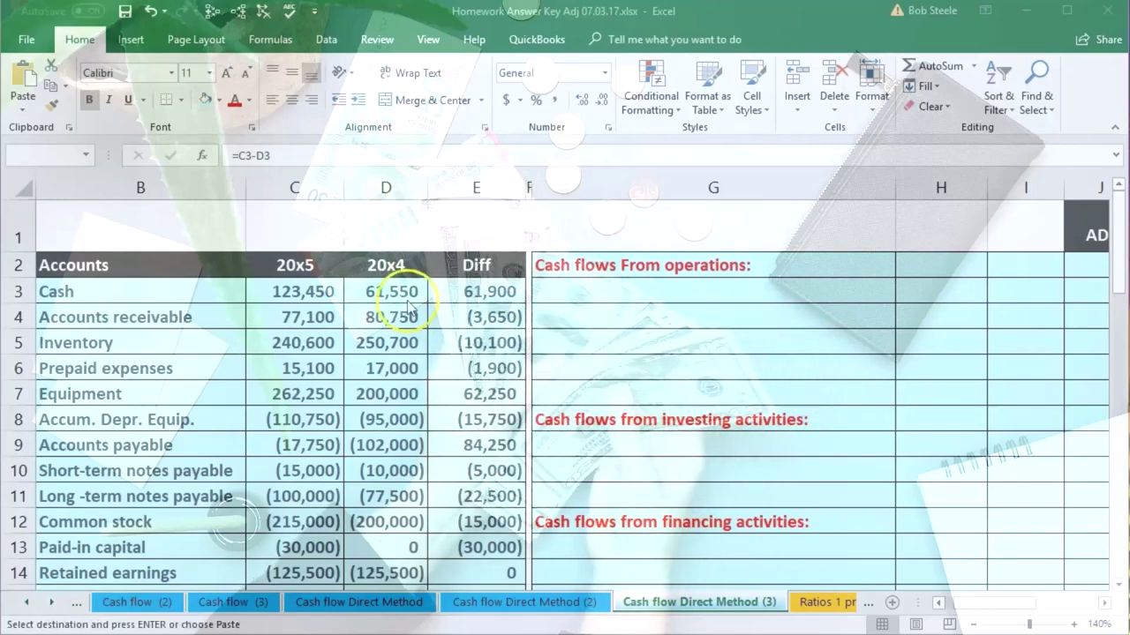
pyautogui.scroll(-3, 666, 322)
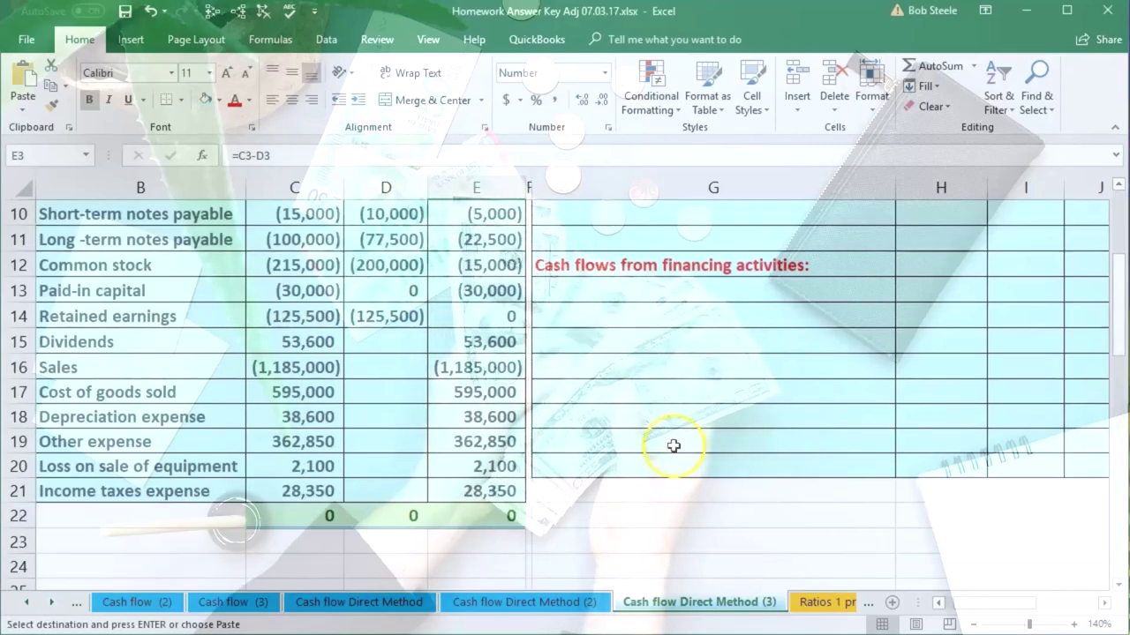
pyautogui.click(667, 415)
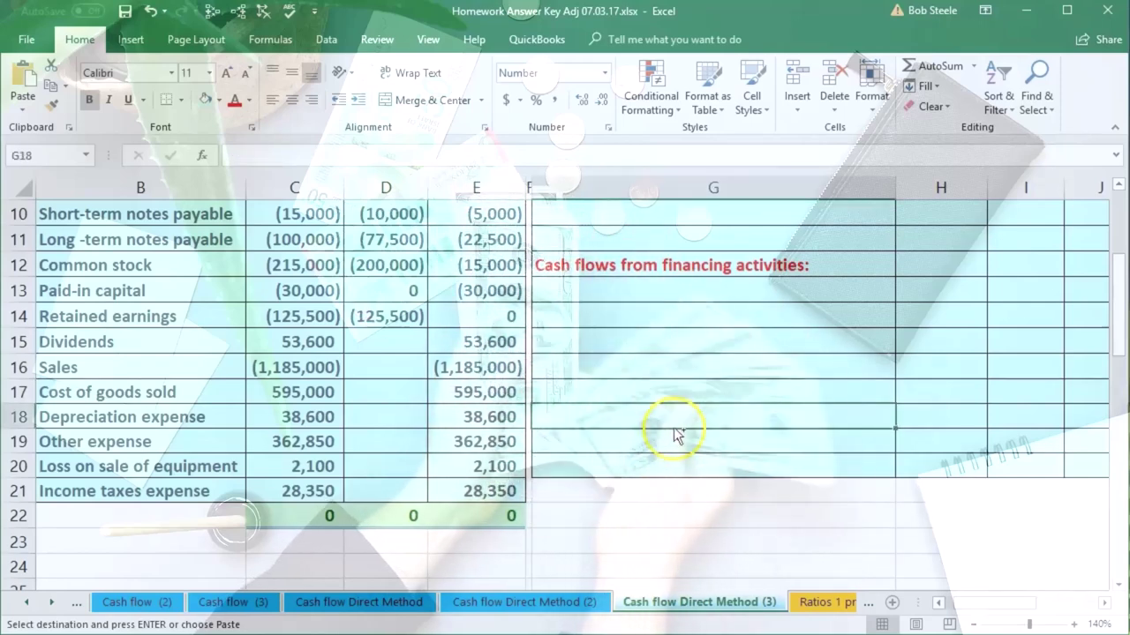
pyautogui.click(932, 422)
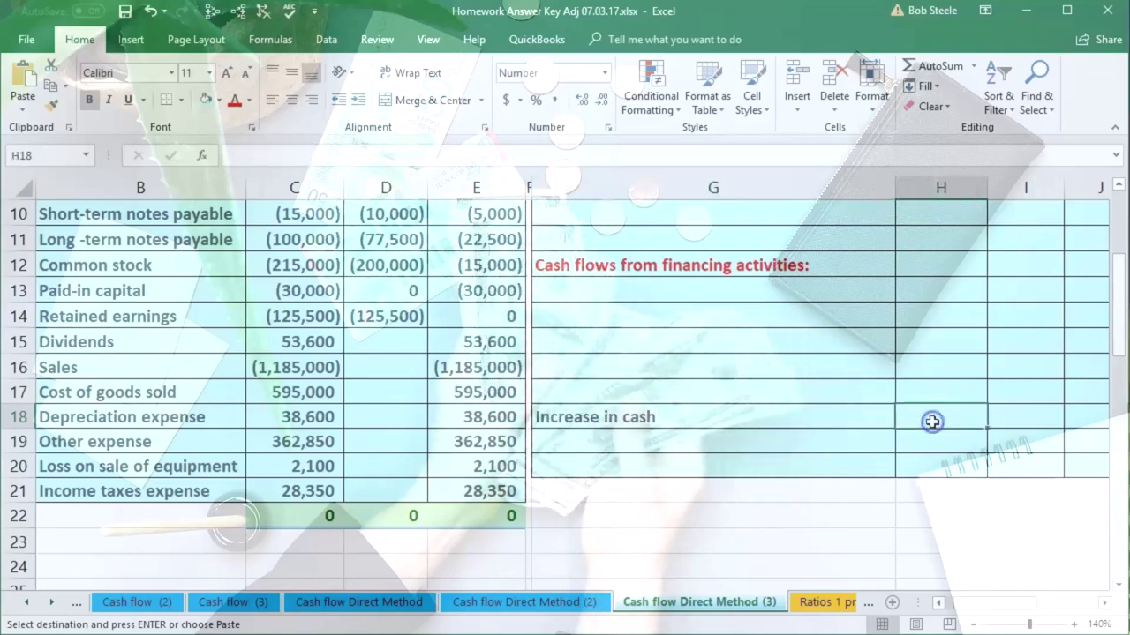
pyautogui.press('Right')
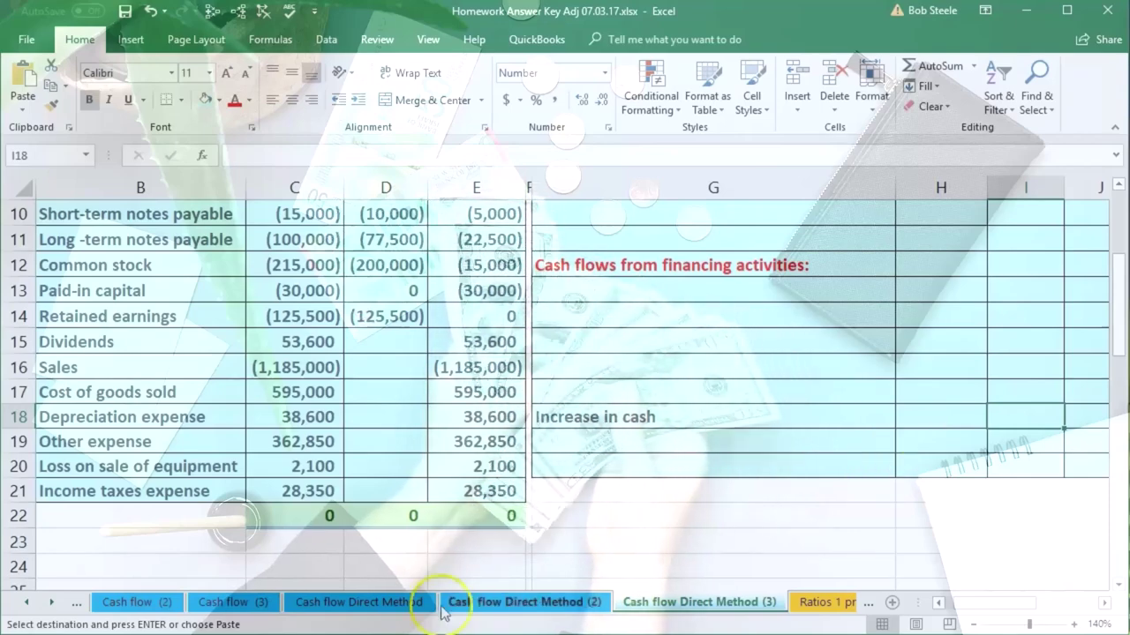
# Step: Link cell I18 on the Increase in cash row to the cash difference with the formula =E3
pyautogui.click(1015, 427)
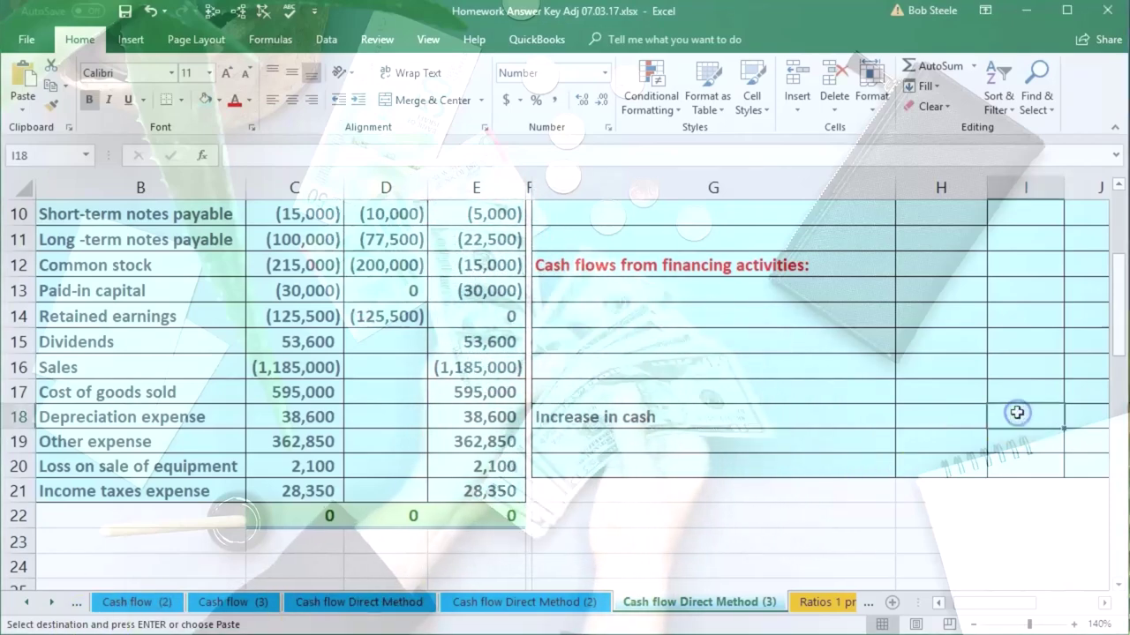
pyautogui.scroll(2, 807, 485)
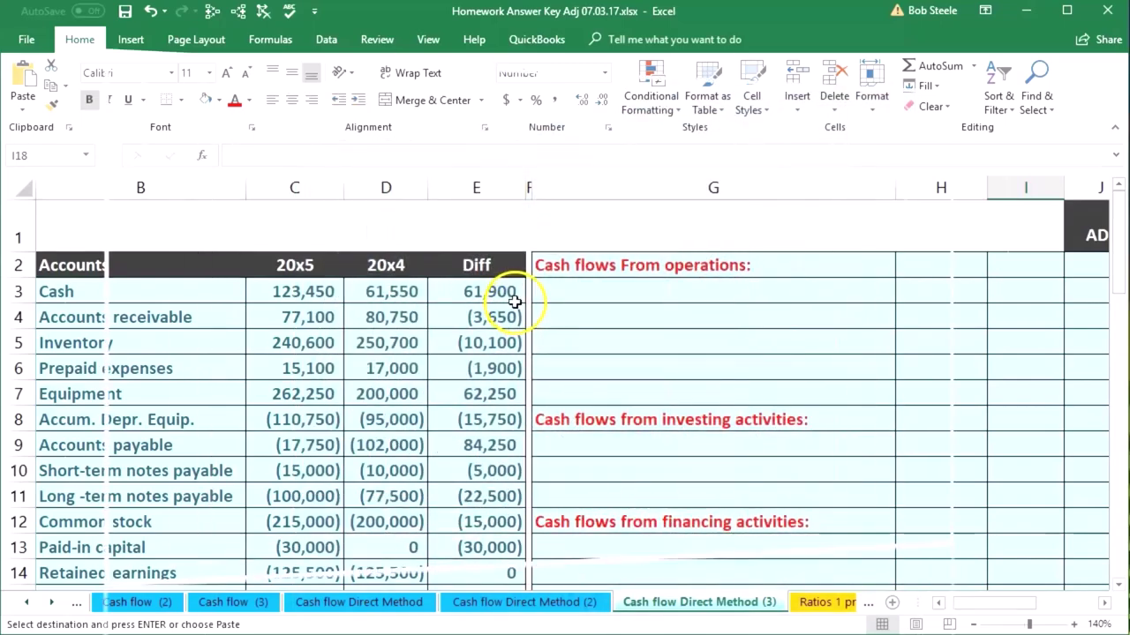
pyautogui.scroll(-2, 983, 497)
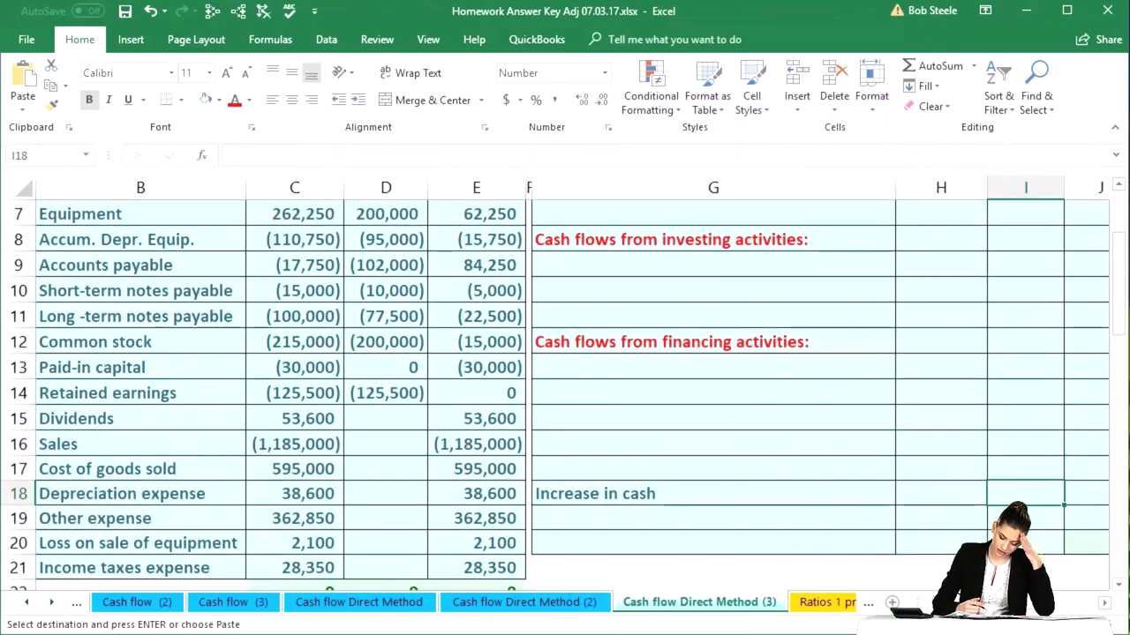
pyautogui.write('=')
pyautogui.scroll(2, 689, 451)
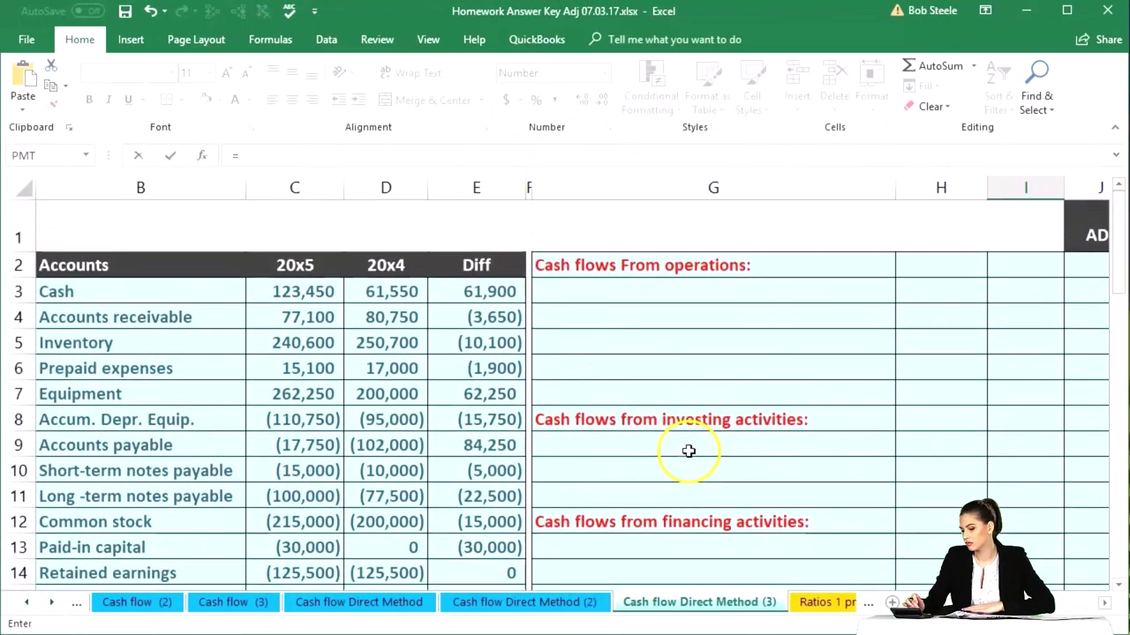
pyautogui.press('Return')
pyautogui.scroll(-3, 804, 418)
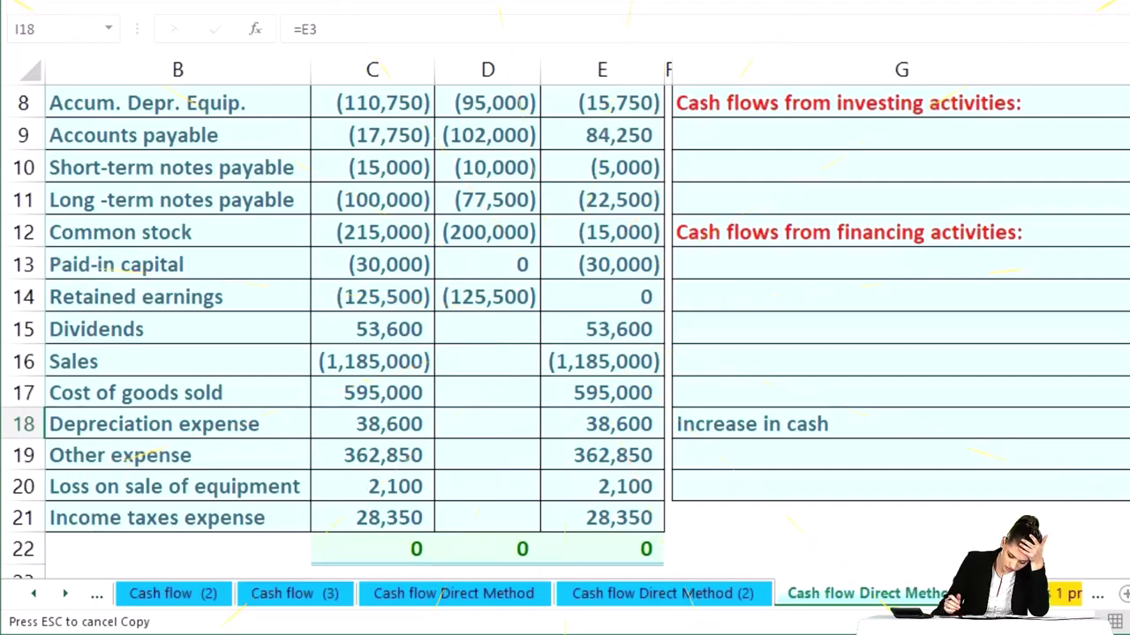
# Step: Shade the cash difference in E3 and the Increase in cash amount in I18 with the same fill color
pyautogui.scroll(3, 847, 344)
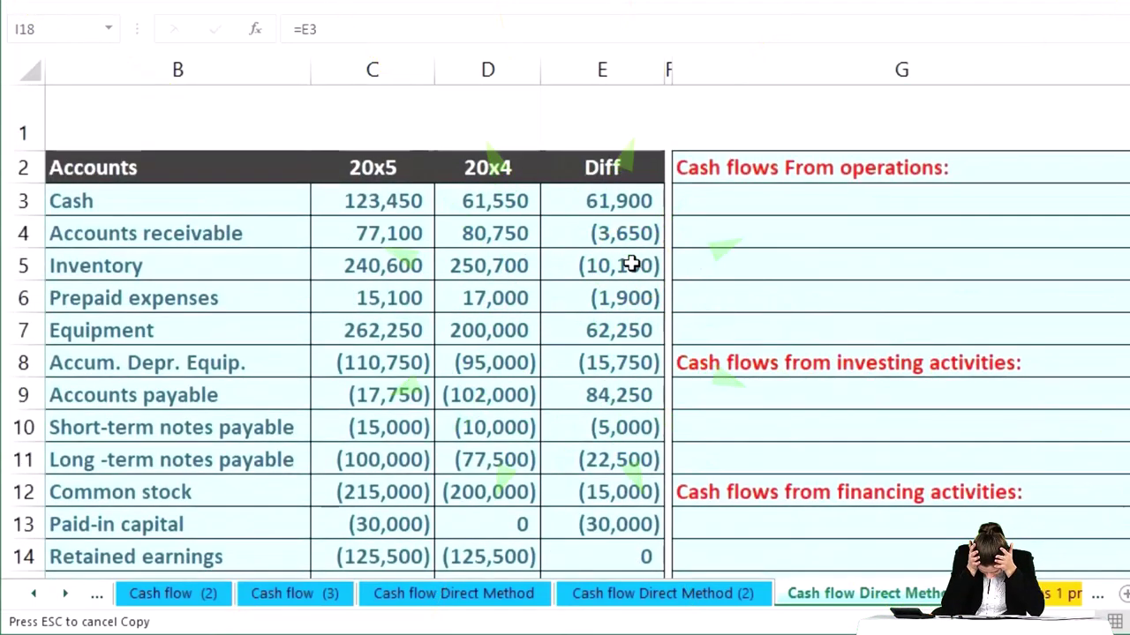
pyautogui.rightClick(612, 202)
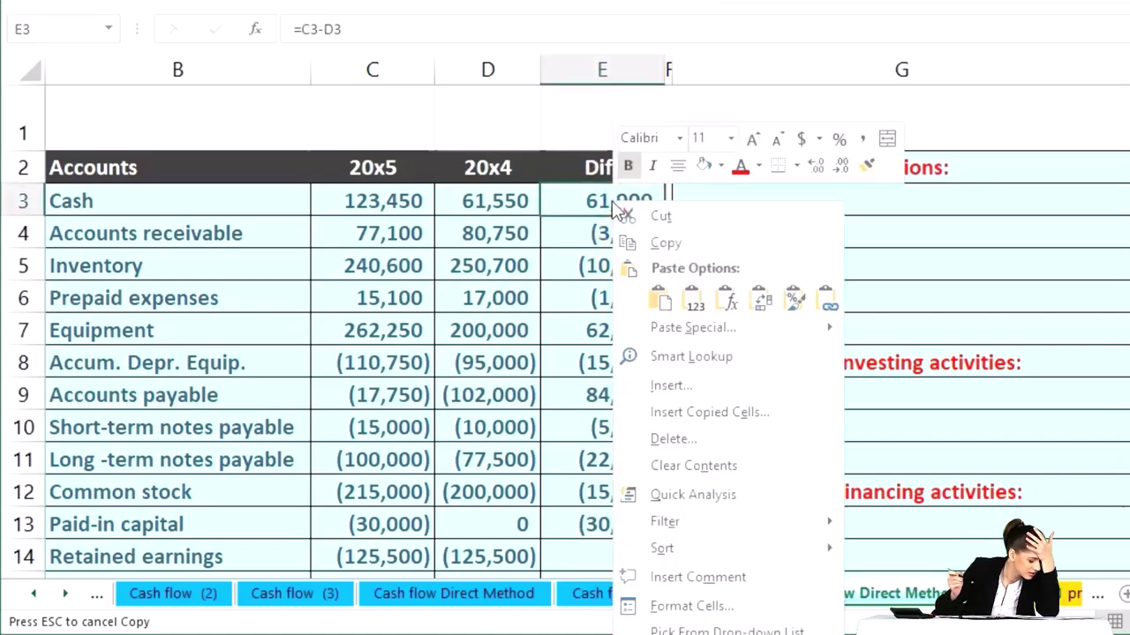
pyautogui.click(721, 167)
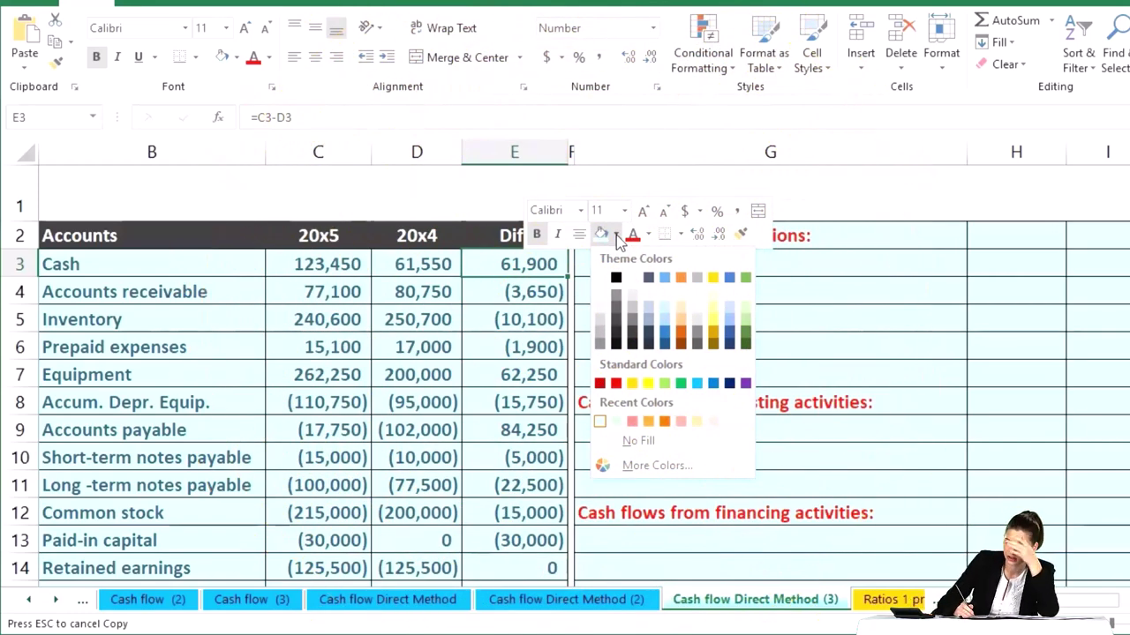
pyautogui.click(746, 307)
pyautogui.scroll(-3, 1041, 451)
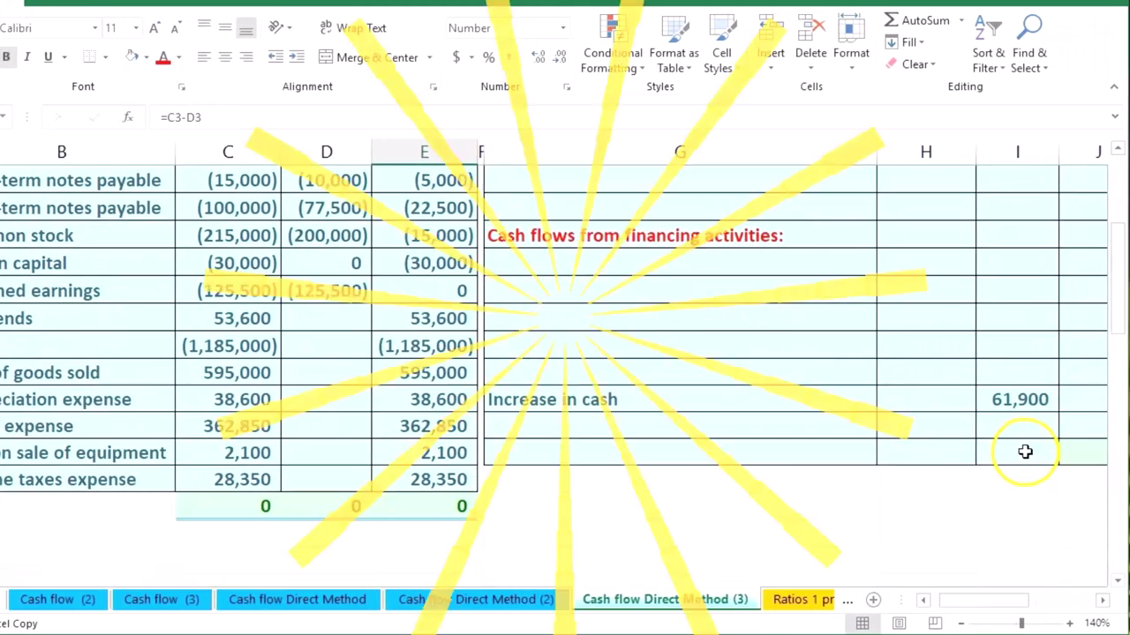
pyautogui.rightClick(1019, 401)
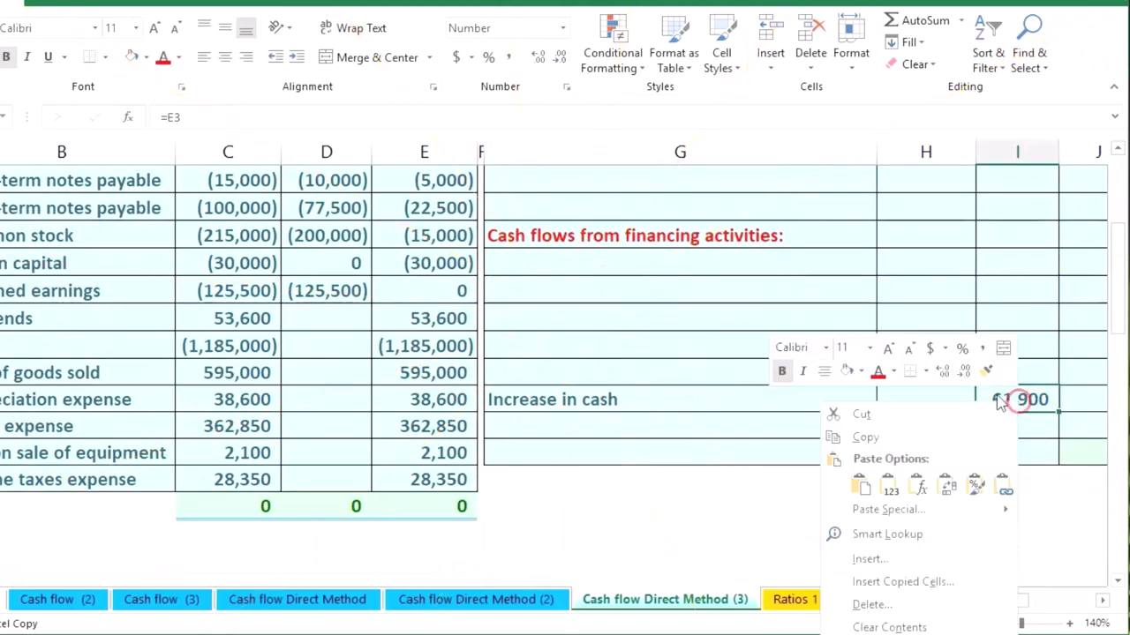
pyautogui.click(845, 371)
# Step: Examine the remaining account differences in E4:E21 and the empty operations section they have to be placed in
pyautogui.scroll(3, 675, 415)
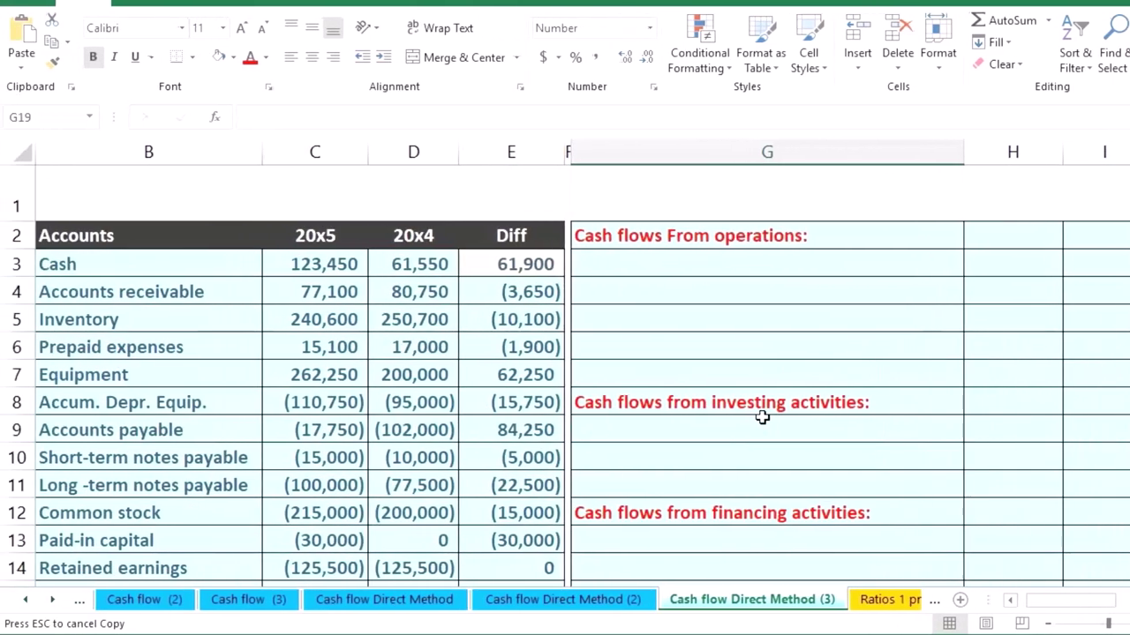
pyautogui.click(491, 296)
pyautogui.moveTo(491, 328); pyautogui.dragTo(519, 518)
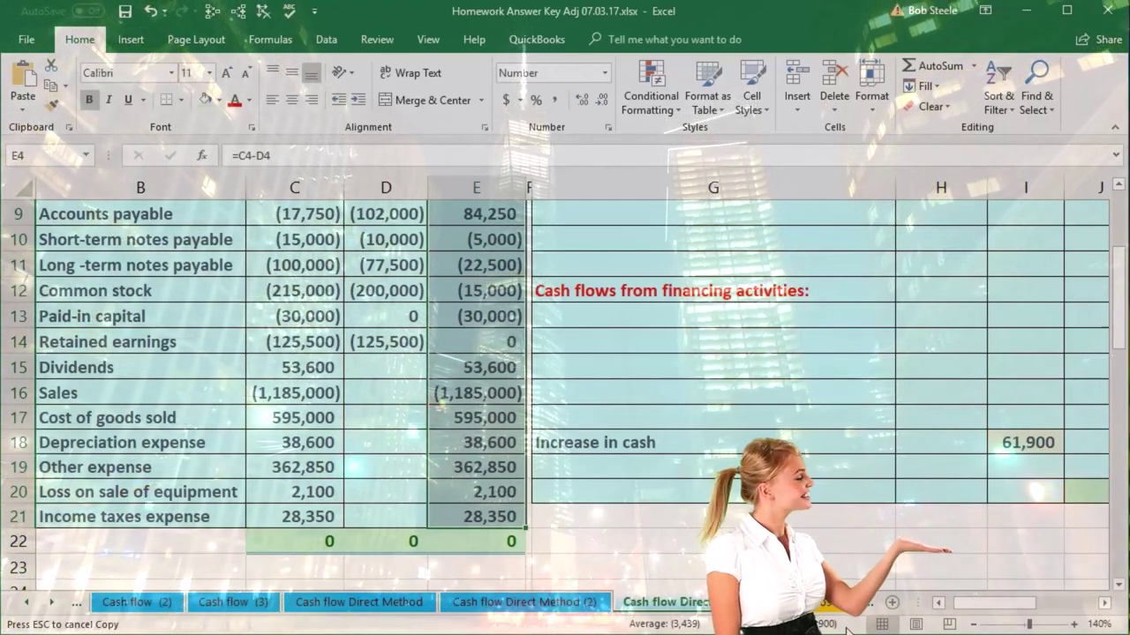
pyautogui.scroll(3, 695, 485)
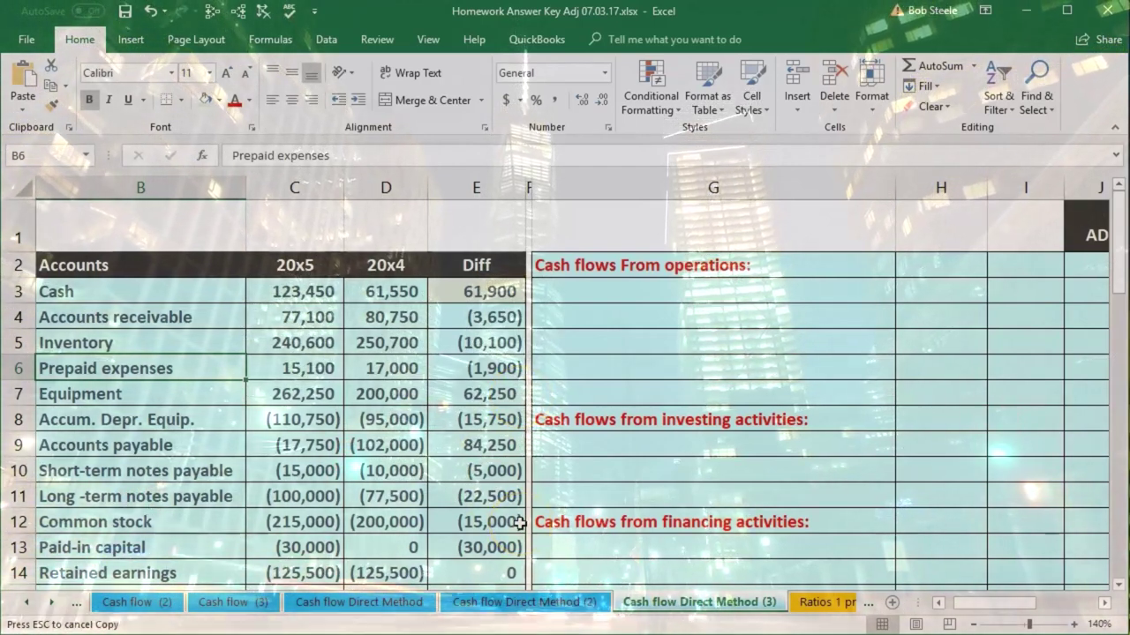
pyautogui.click(644, 270)
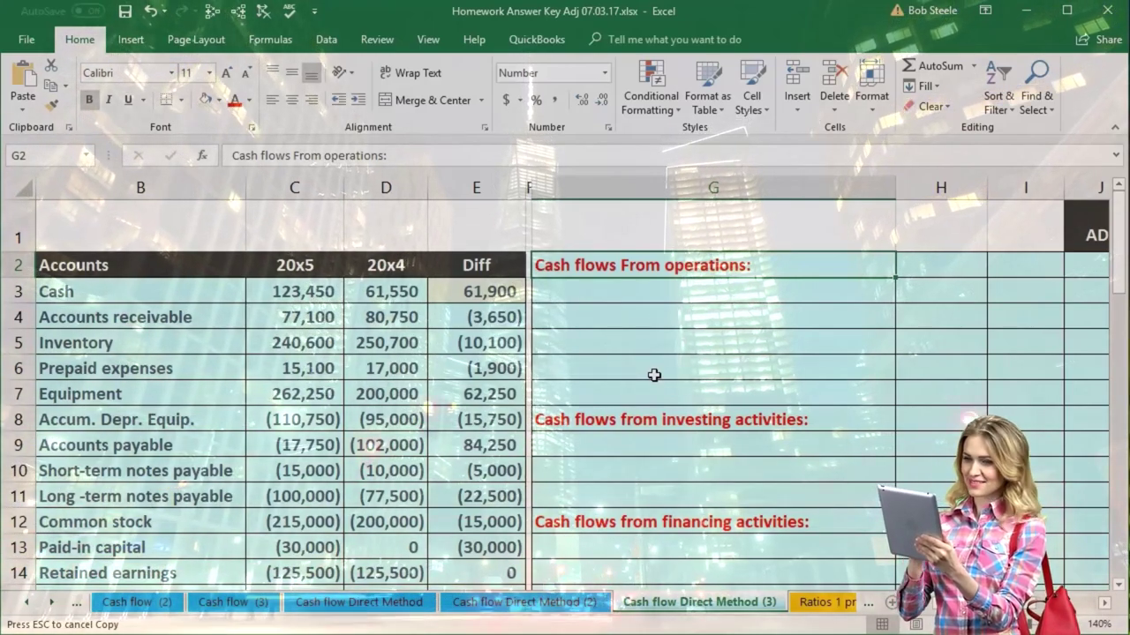
pyautogui.click(648, 297)
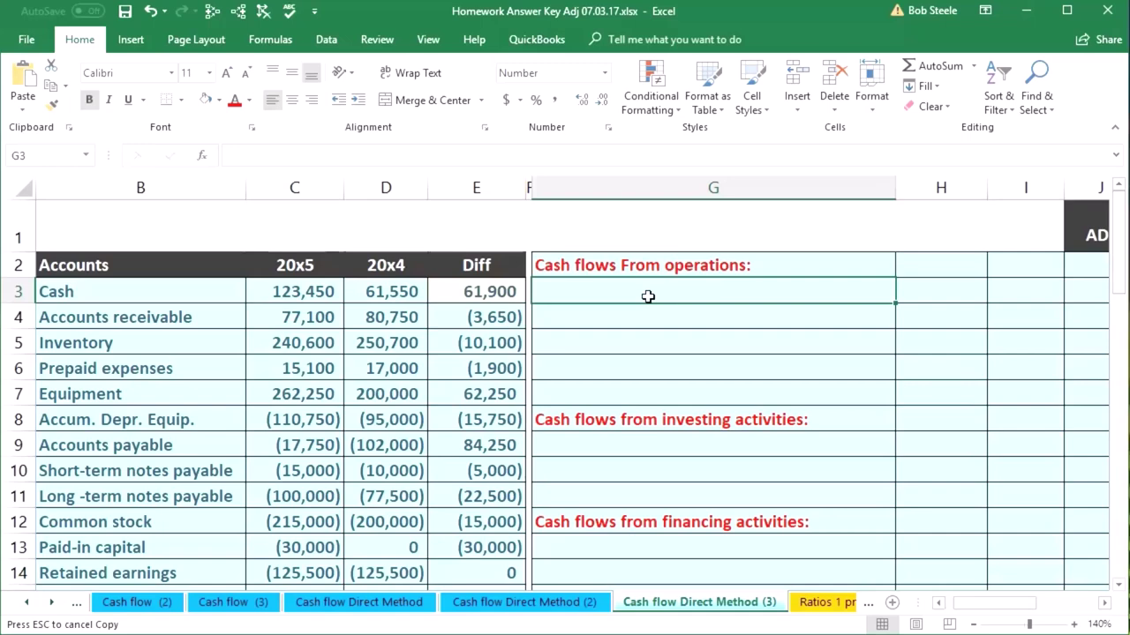
# Step: Examine the source income statement in column A, from sales down to net income, and return to the cash flow statement area
pyautogui.press('Home')
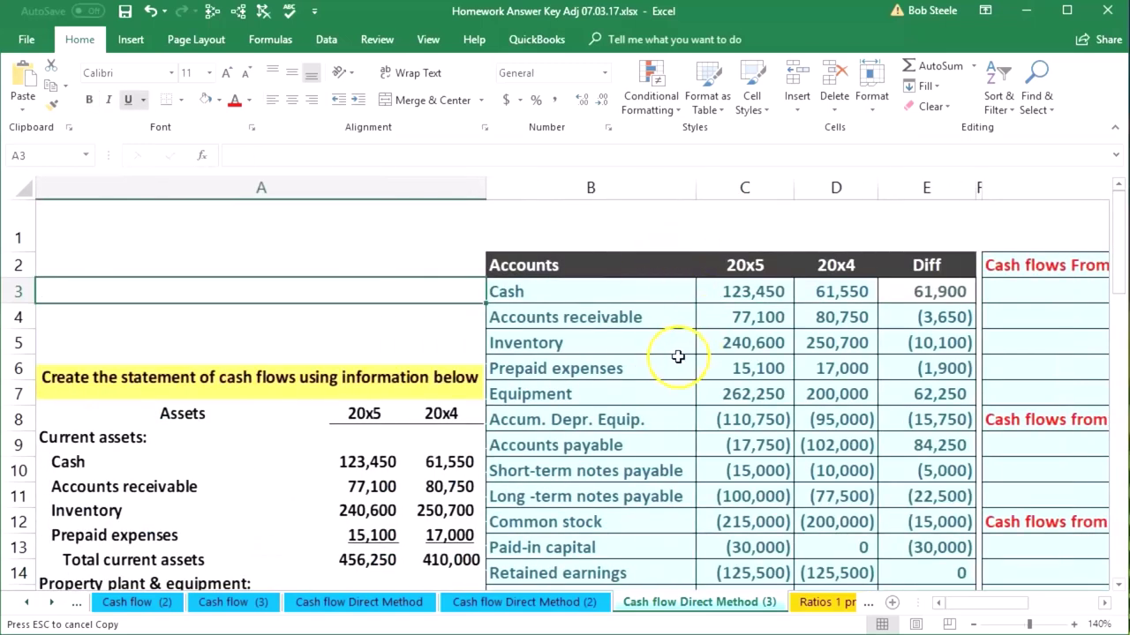
pyautogui.scroll(-6, 678, 355)
pyautogui.scroll(-3, 669, 370)
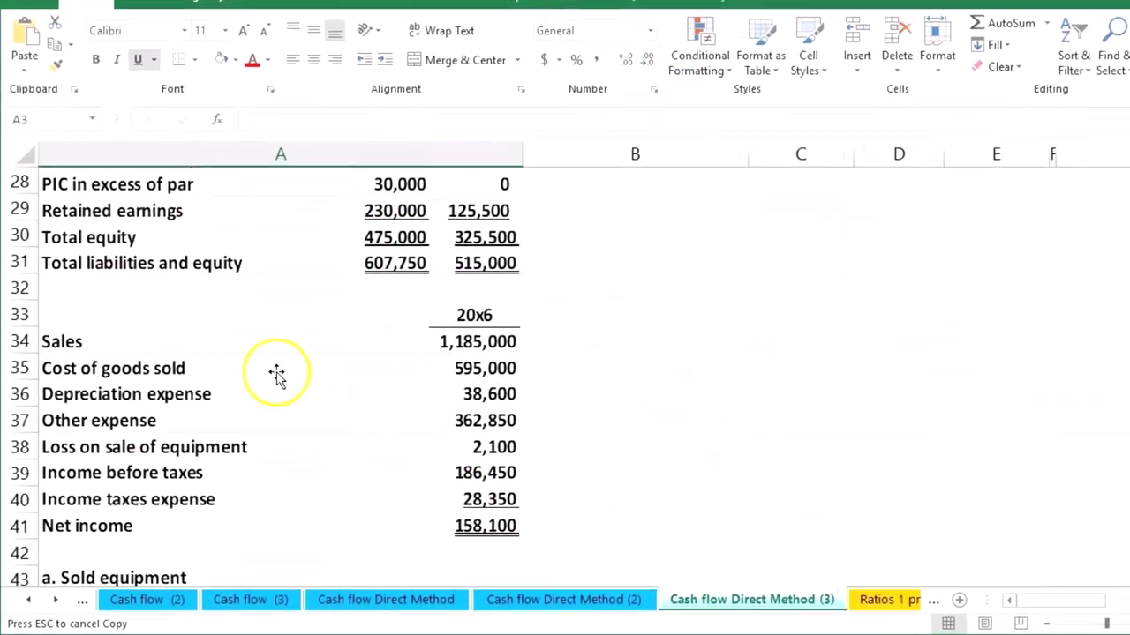
pyautogui.click(254, 372)
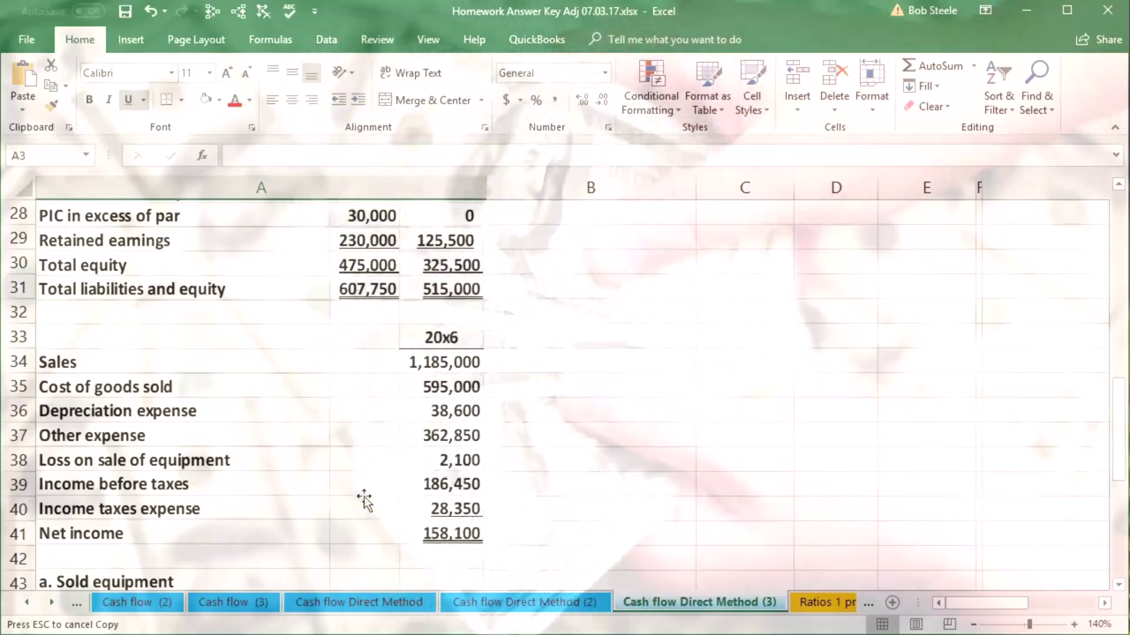
pyautogui.scroll(7, 677, 452)
pyautogui.scroll(1, 677, 453)
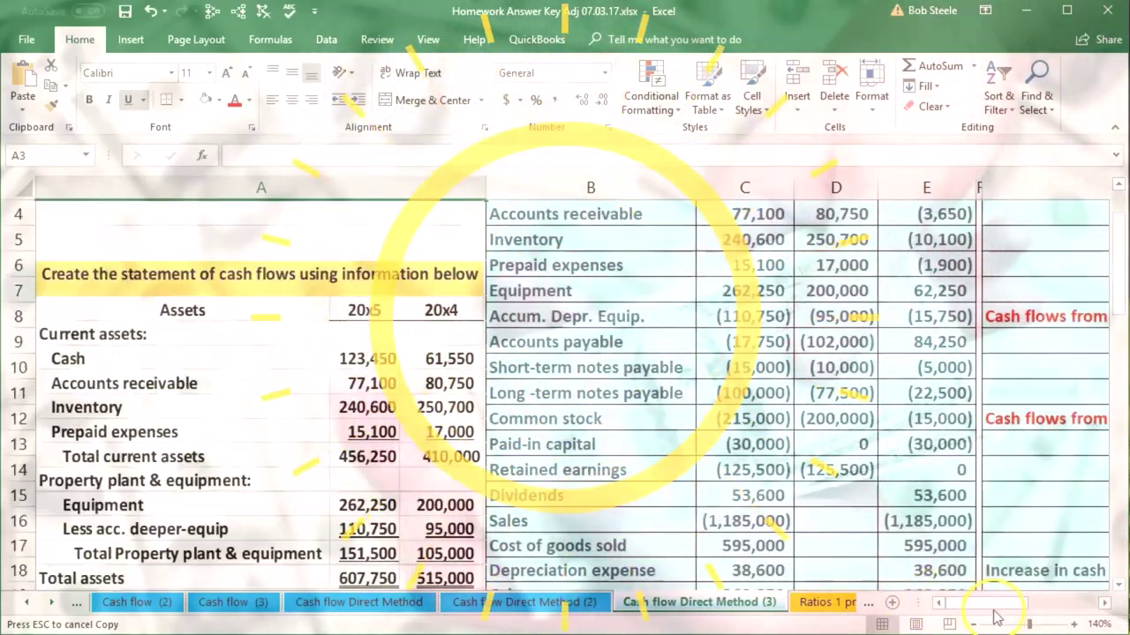
pyautogui.hscroll(2, 704, 493)
pyautogui.scroll(1, 703, 493)
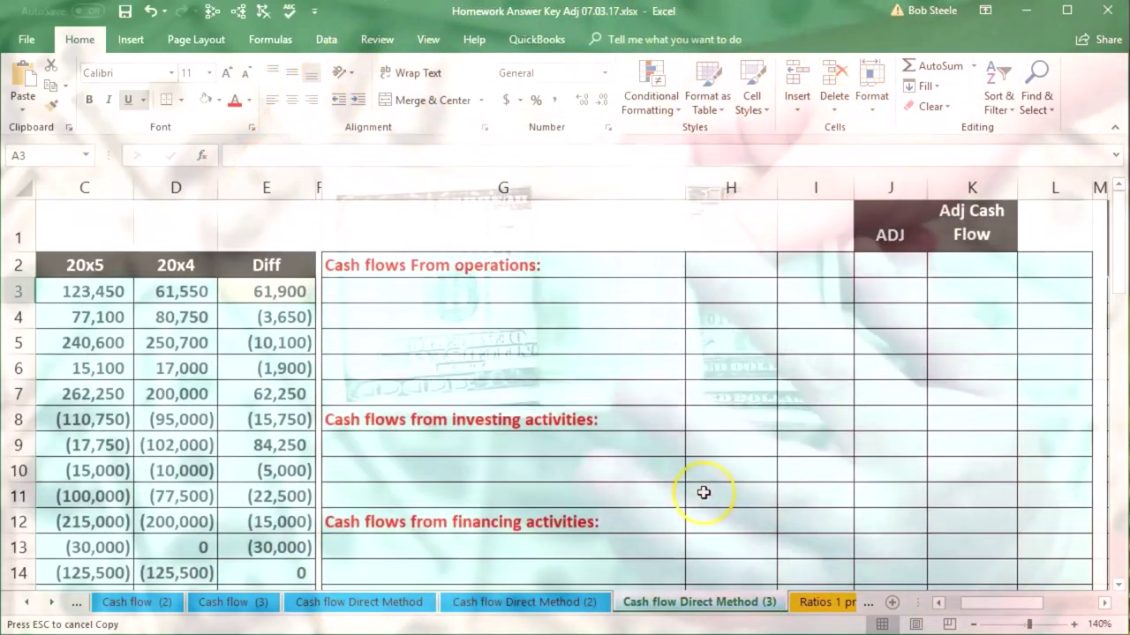
# Step: Enter the indented label "Cash received from customers" in G3, under the operations heading
pyautogui.click(465, 297)
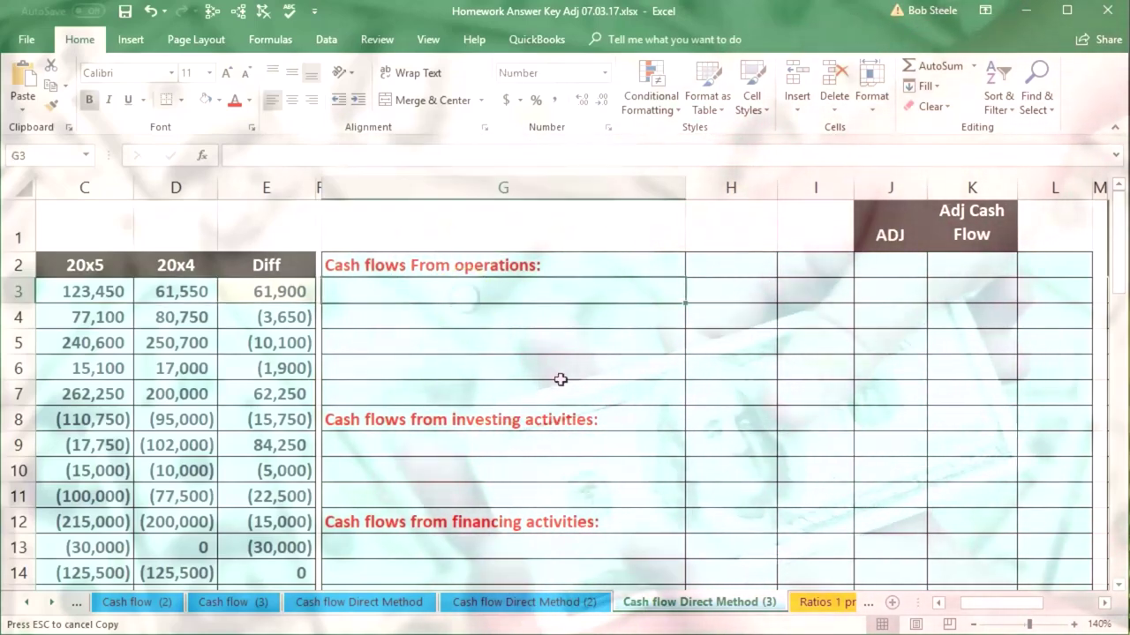
pyautogui.click(937, 603)
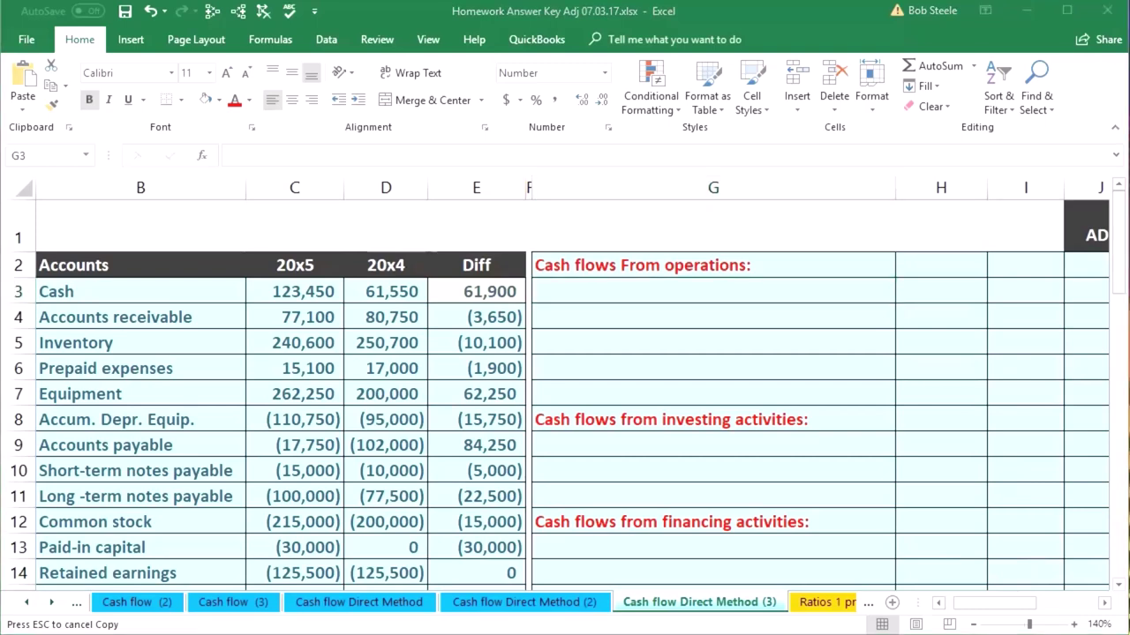
pyautogui.click(618, 284)
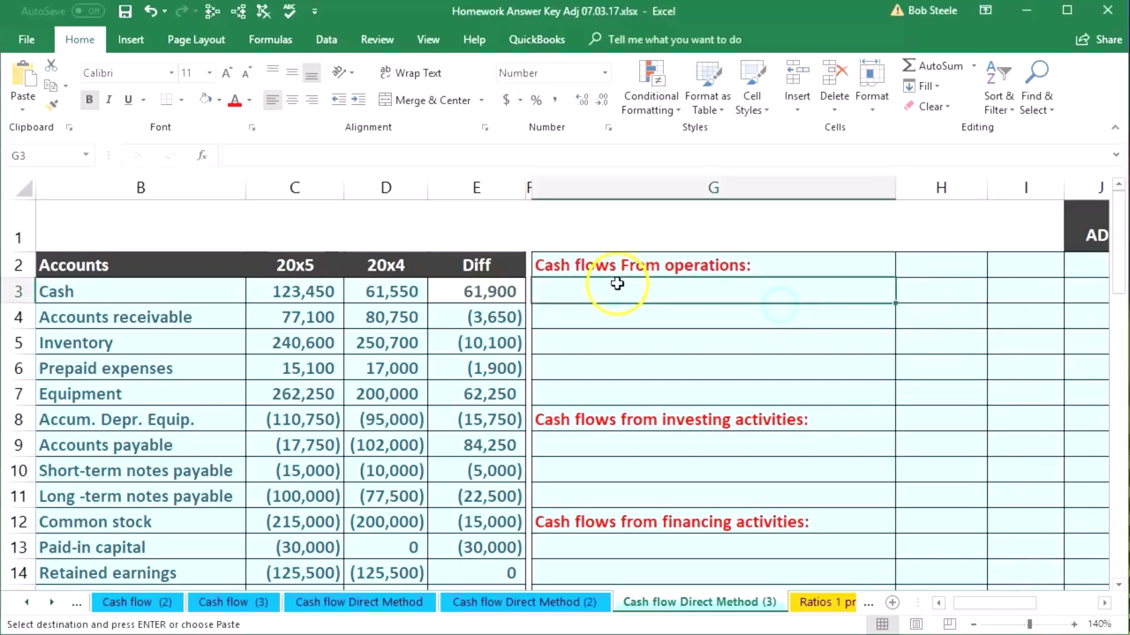
pyautogui.write('Cash received from customers')
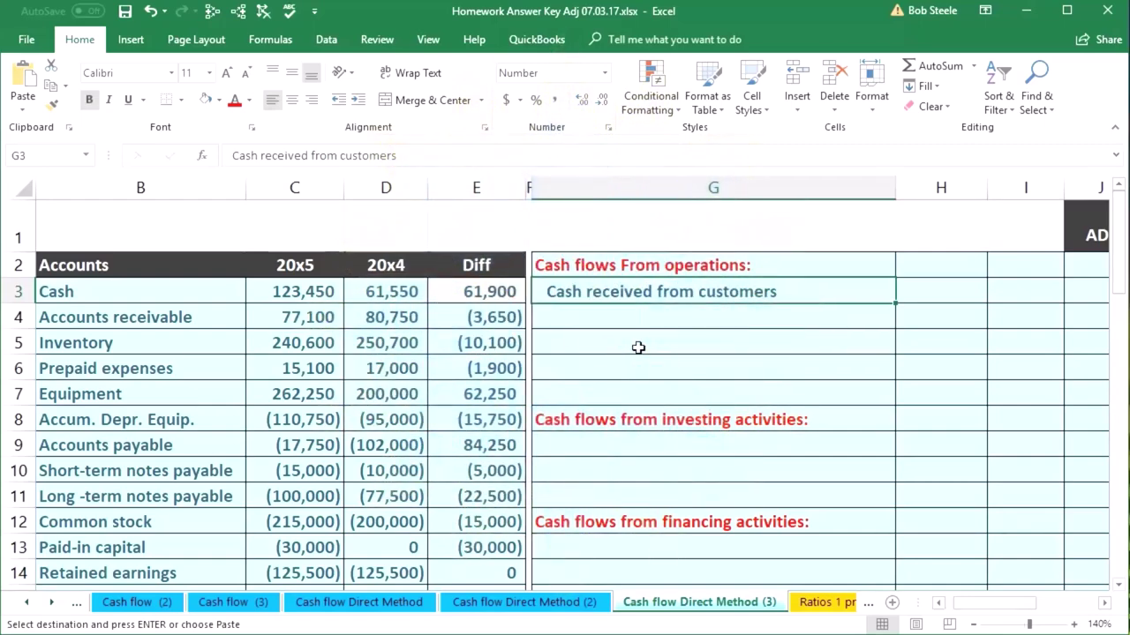
# Step: Highlight the sales difference in E16 with the standard light green fill
pyautogui.scroll(-2, 638, 347)
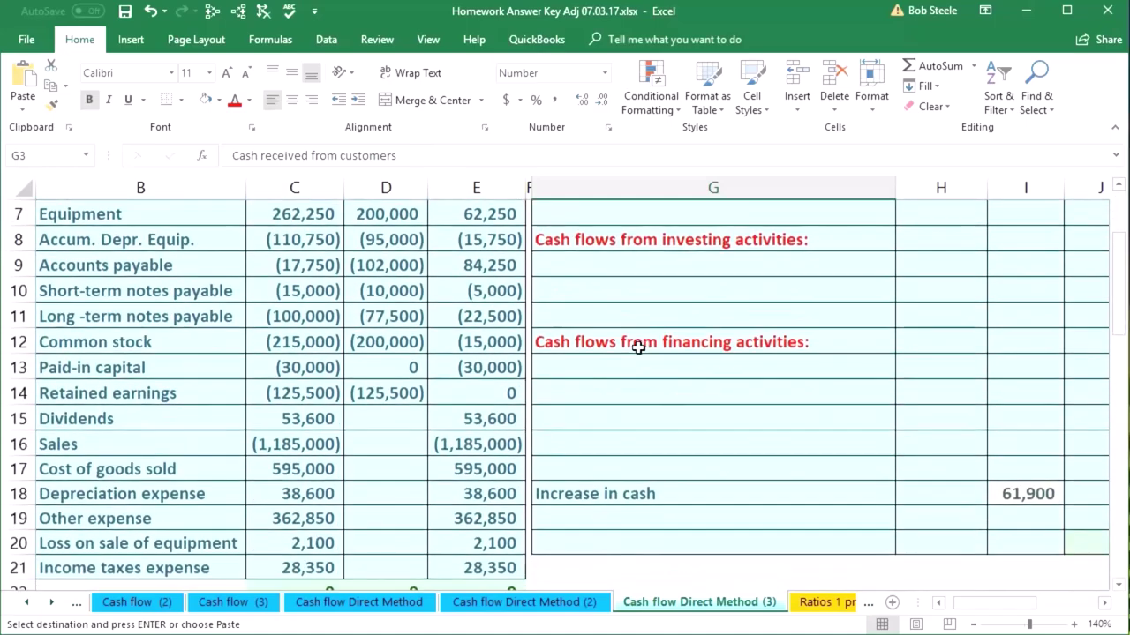
pyautogui.click(472, 438)
pyautogui.rightClick(473, 438)
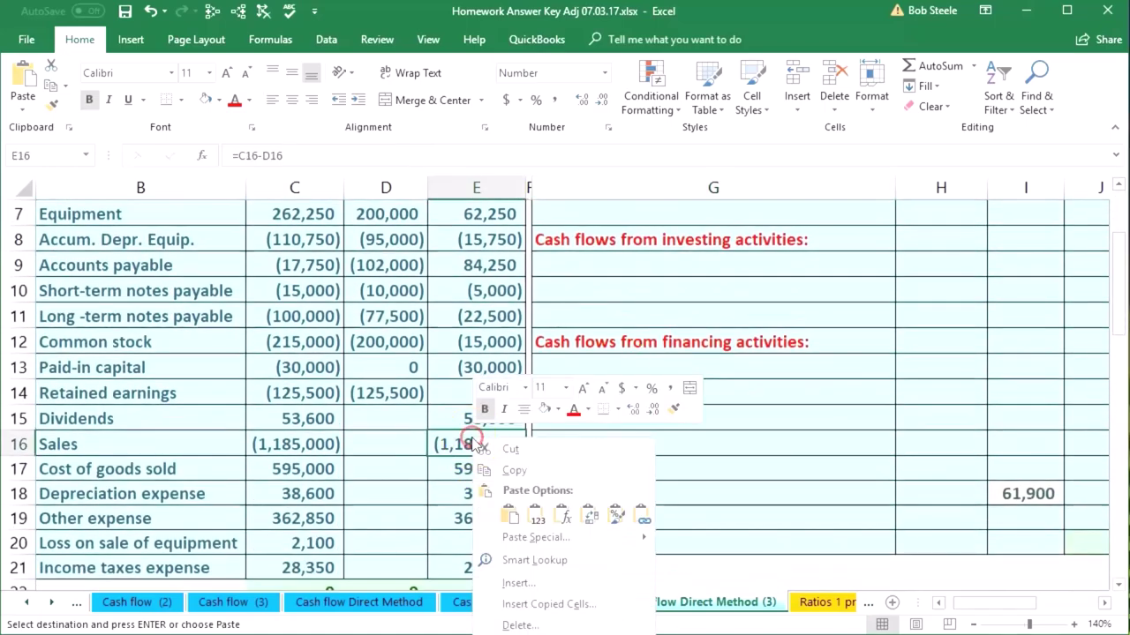
pyautogui.click(559, 409)
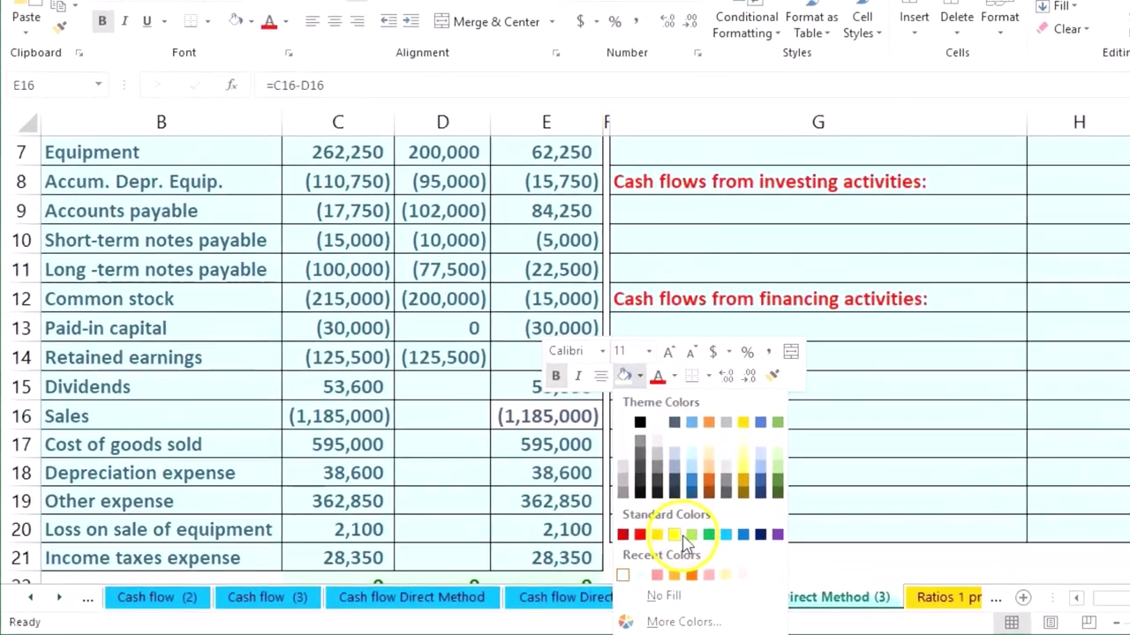
pyautogui.click(604, 548)
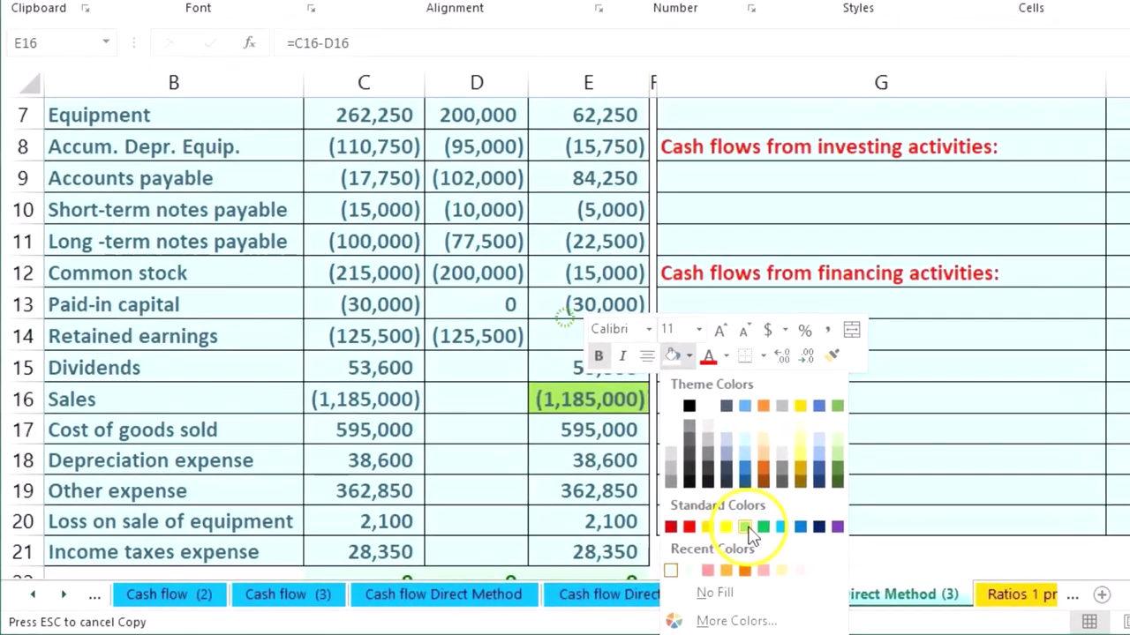
pyautogui.click(458, 485)
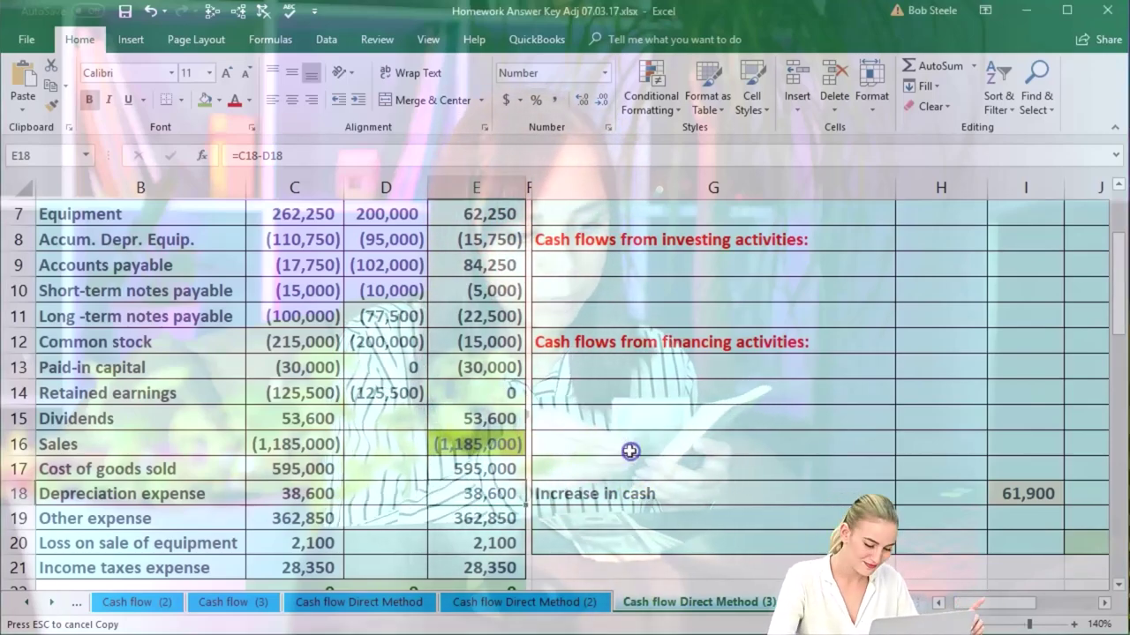
# Step: Apply the same light green fill to the accounts receivable difference in E4
pyautogui.scroll(2, 626, 450)
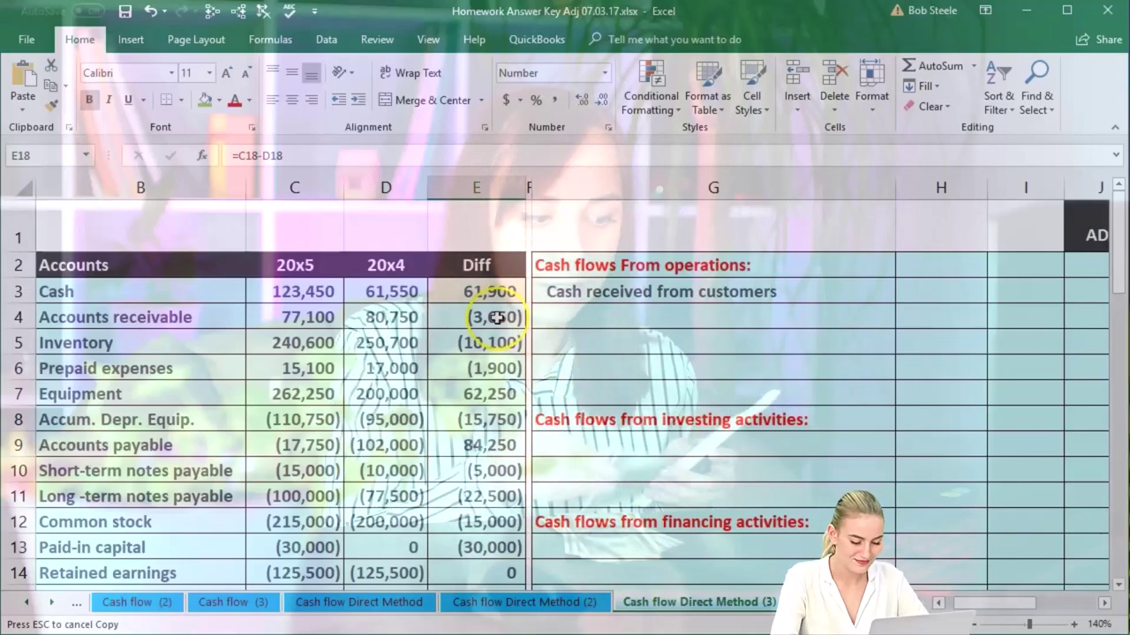
pyautogui.click(498, 317)
pyautogui.rightClick(497, 318)
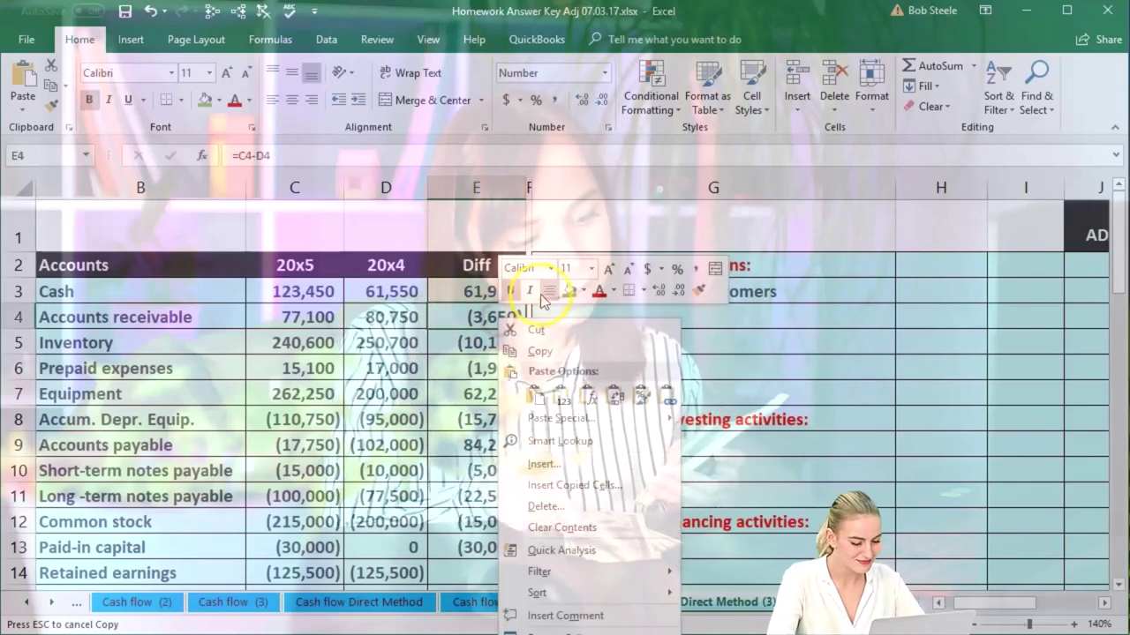
pyautogui.click(567, 295)
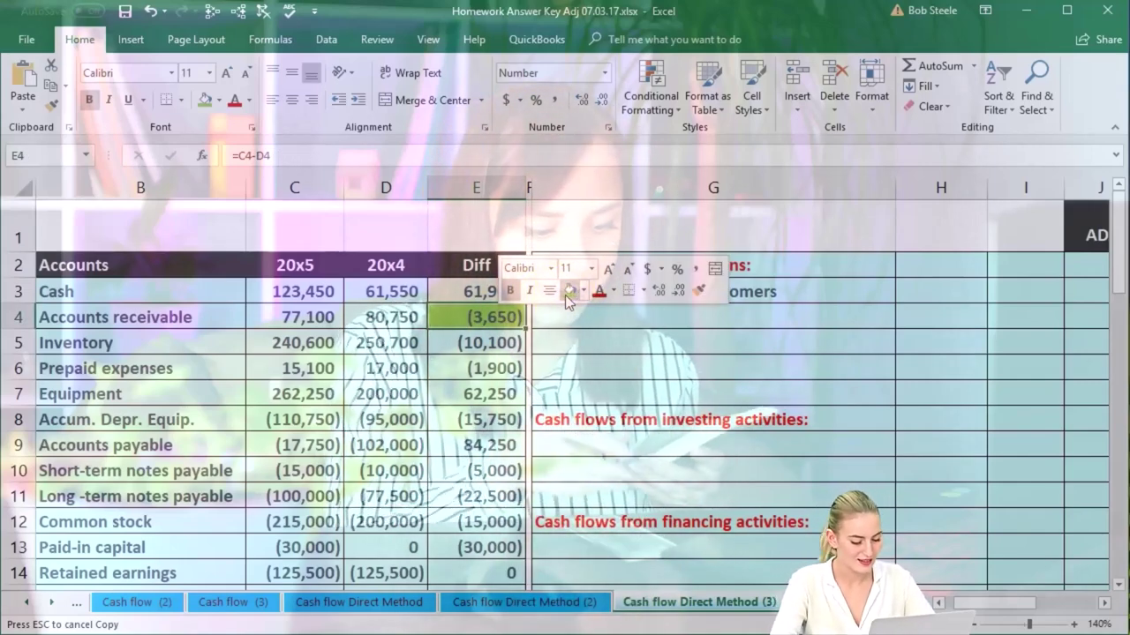
pyautogui.press('Right')
pyautogui.press('Right')
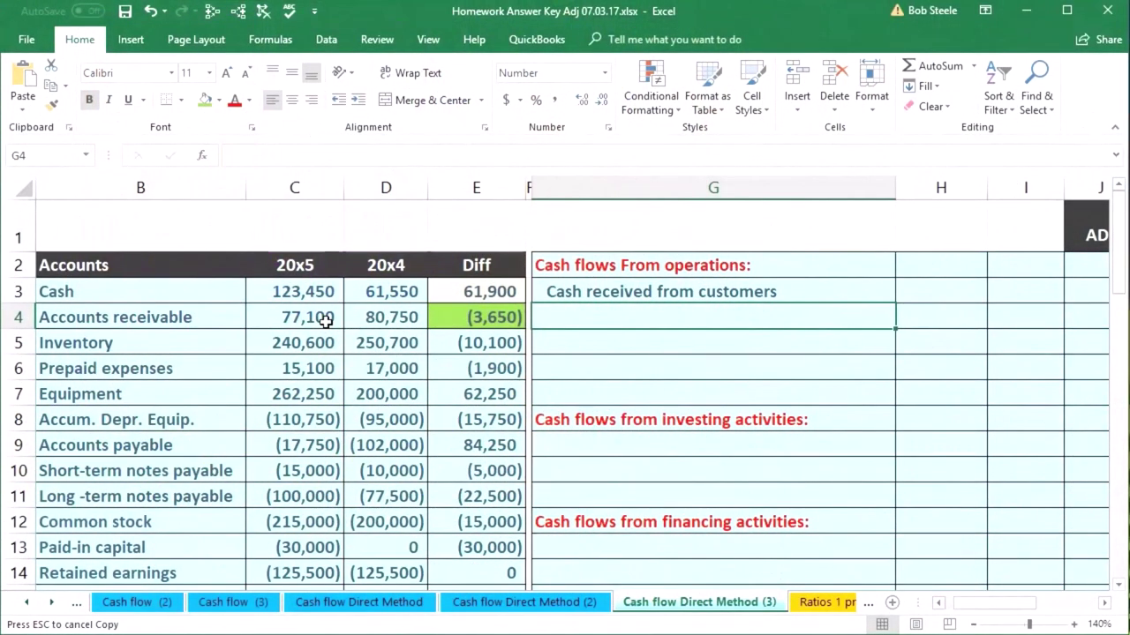
# Step: Calculate cash received from customers in H3 from the sales and accounts receivable differences with the formula -E16-E4
pyautogui.click(923, 290)
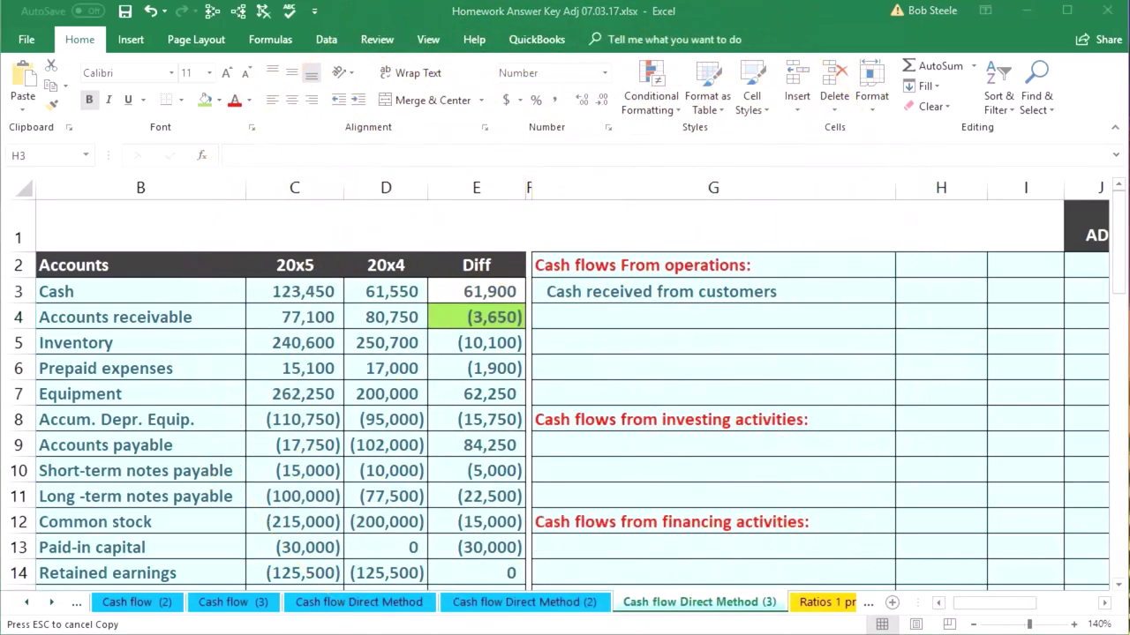
pyautogui.click(943, 285)
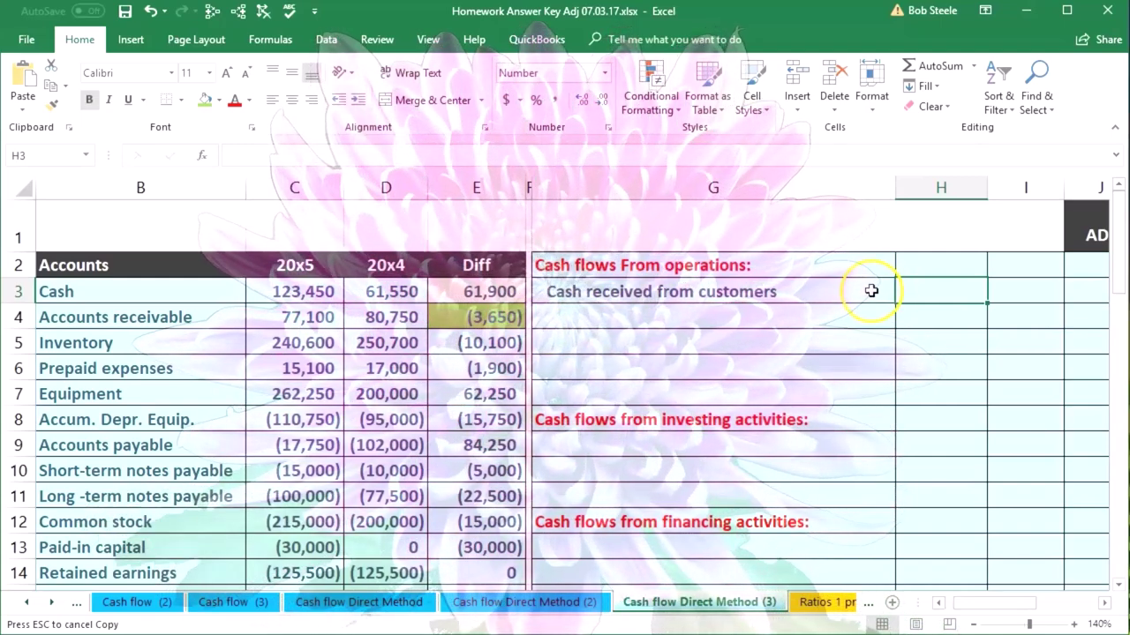
pyautogui.write('-')
pyautogui.scroll(-2, 578, 415)
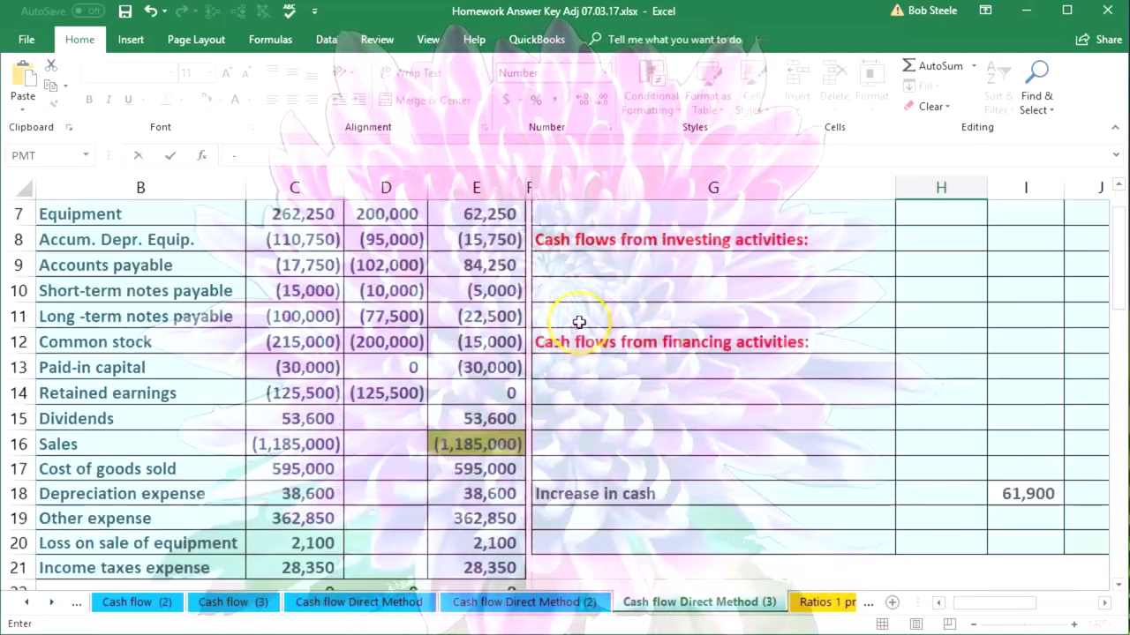
pyautogui.click(491, 441)
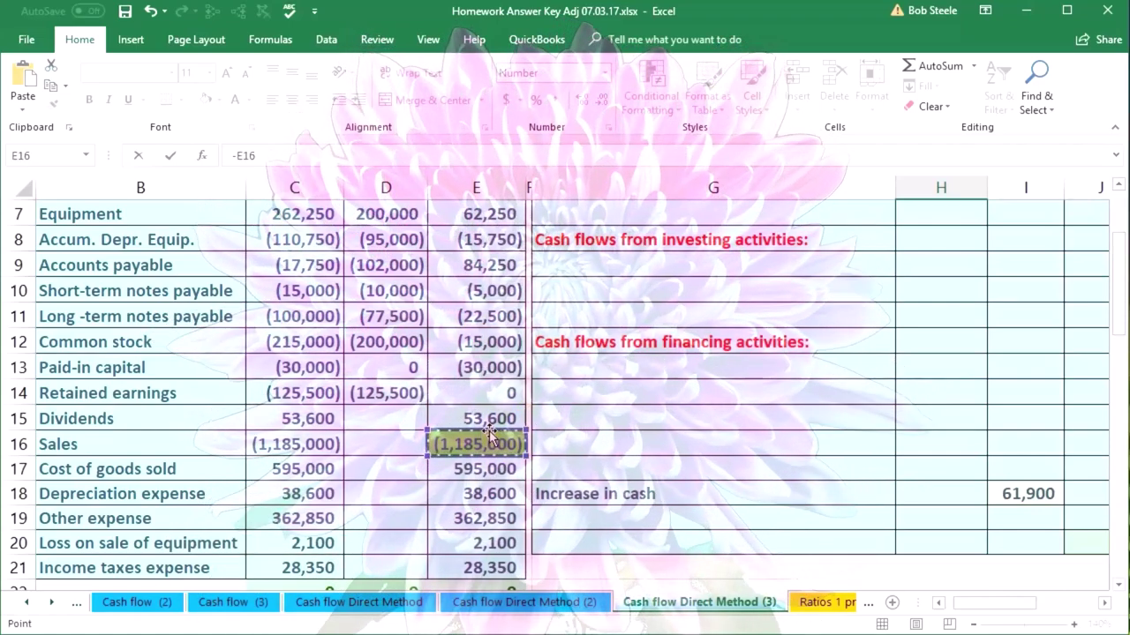
pyautogui.write('-')
pyautogui.scroll(2, 491, 433)
pyautogui.click(484, 324)
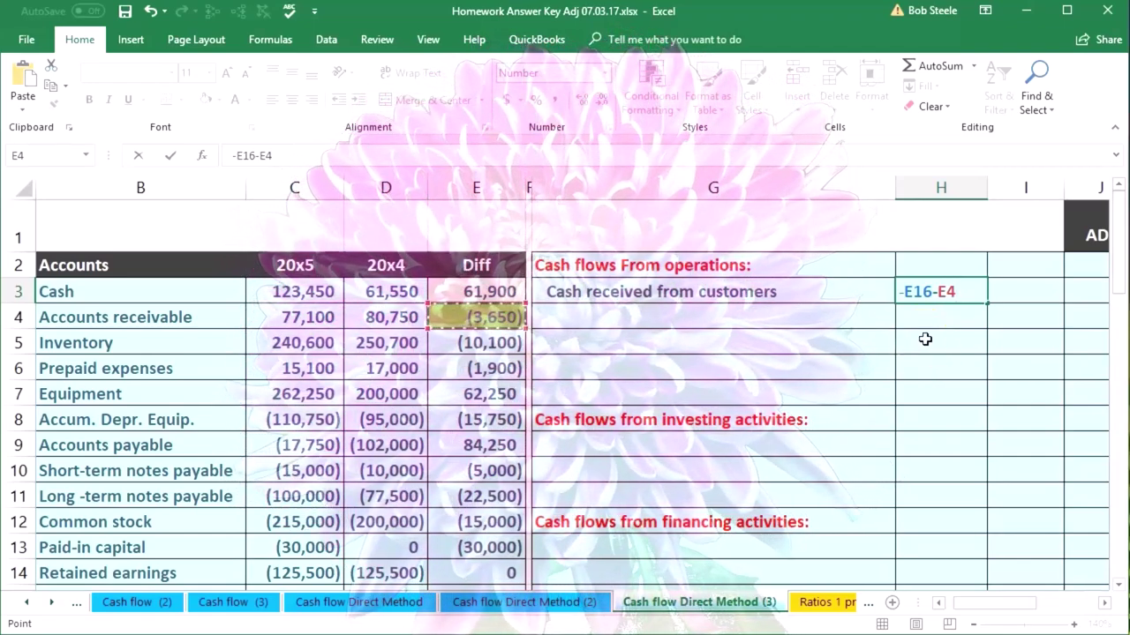
pyautogui.press('Return')
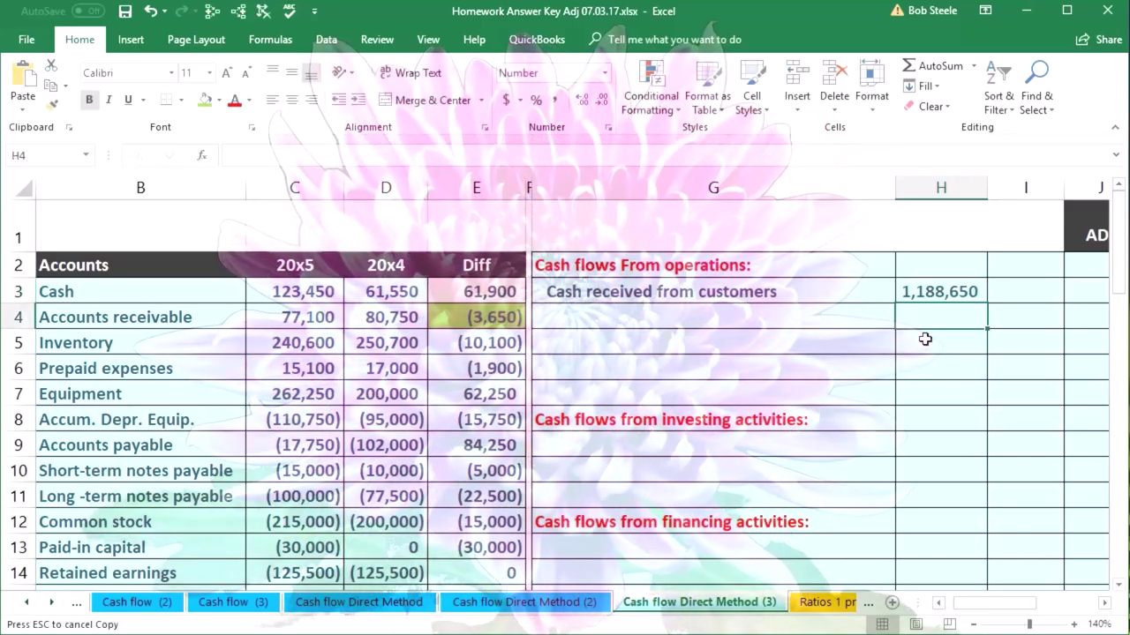
pyautogui.scroll(-1, 925, 339)
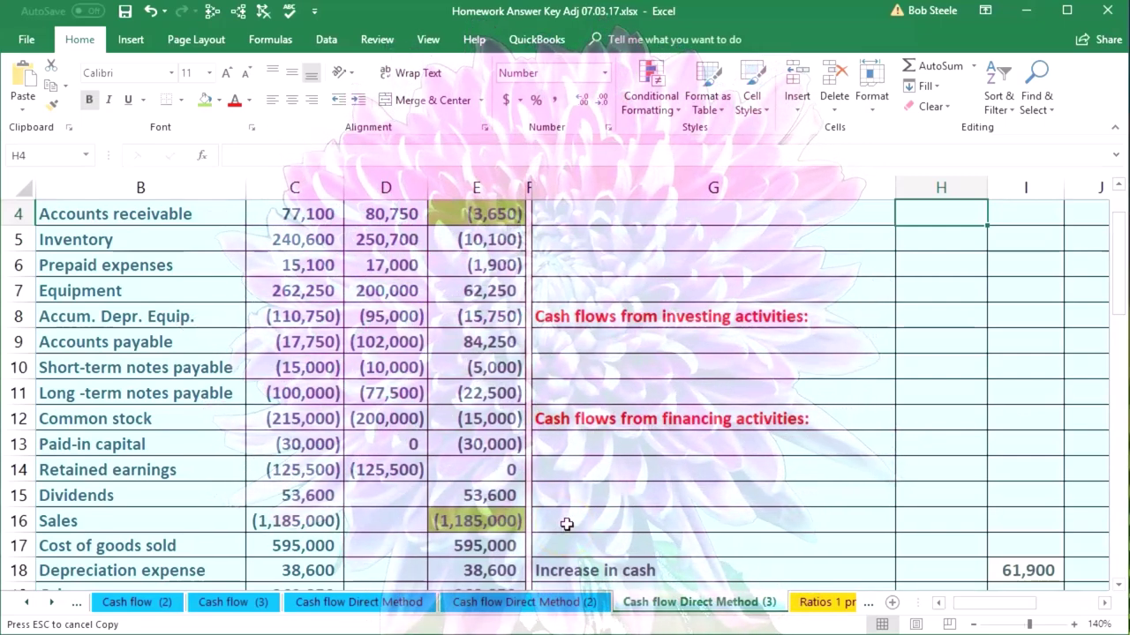
# Step: Review the sales and accounts receivable differences against the cash received from customers formula in H3
pyautogui.scroll(1, 566, 524)
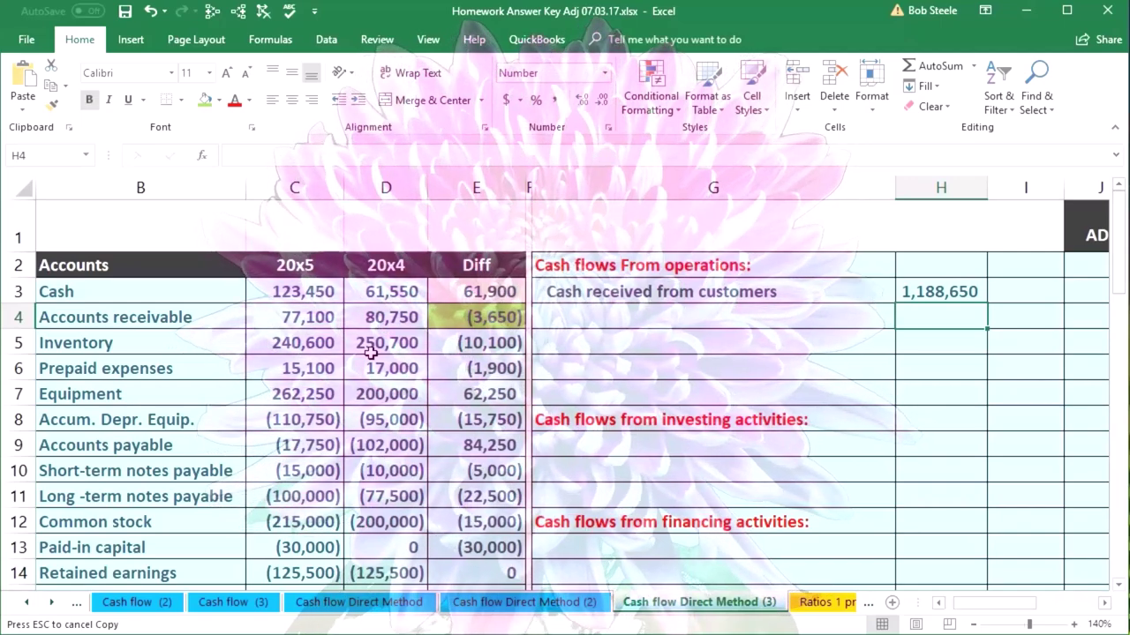
pyautogui.scroll(-2, 384, 418)
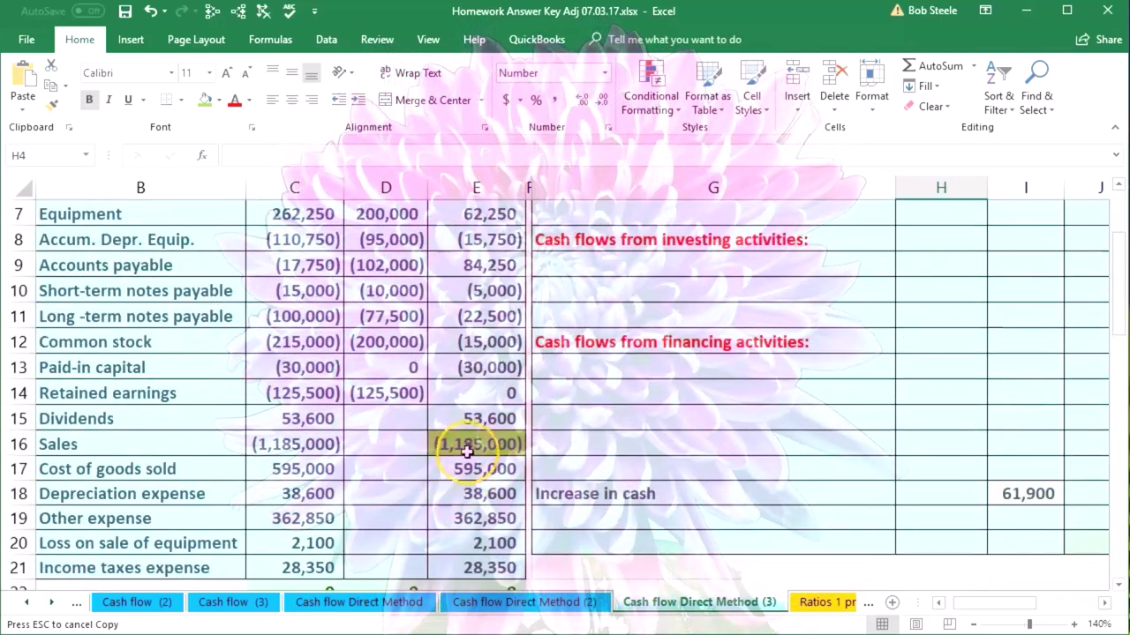
pyautogui.click(487, 446)
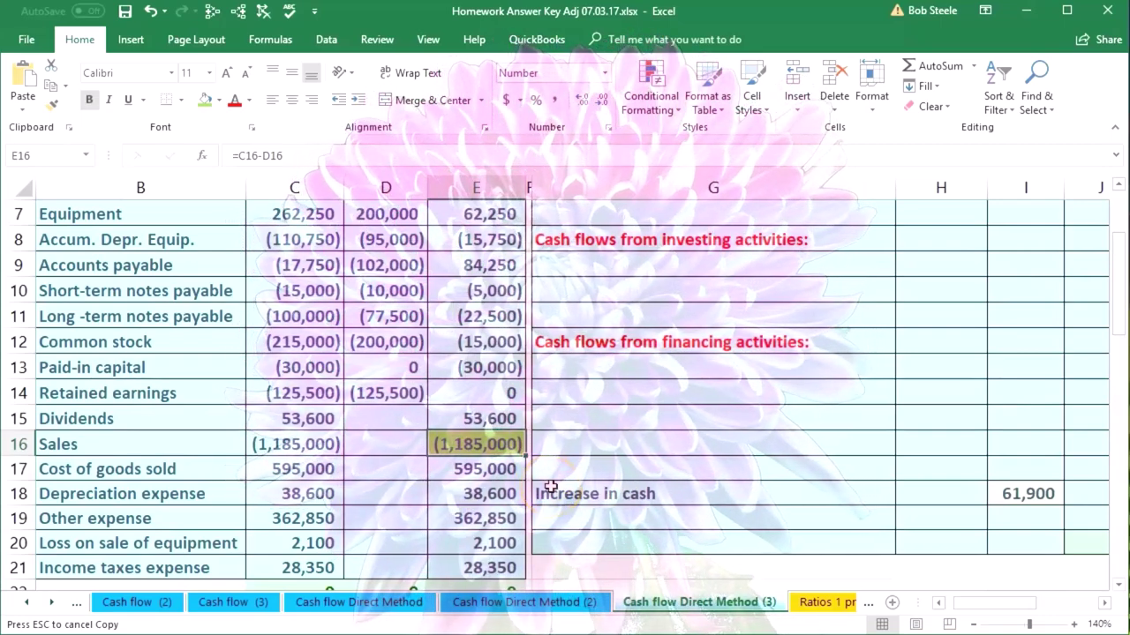
pyautogui.scroll(2, 550, 486)
pyautogui.click(927, 293)
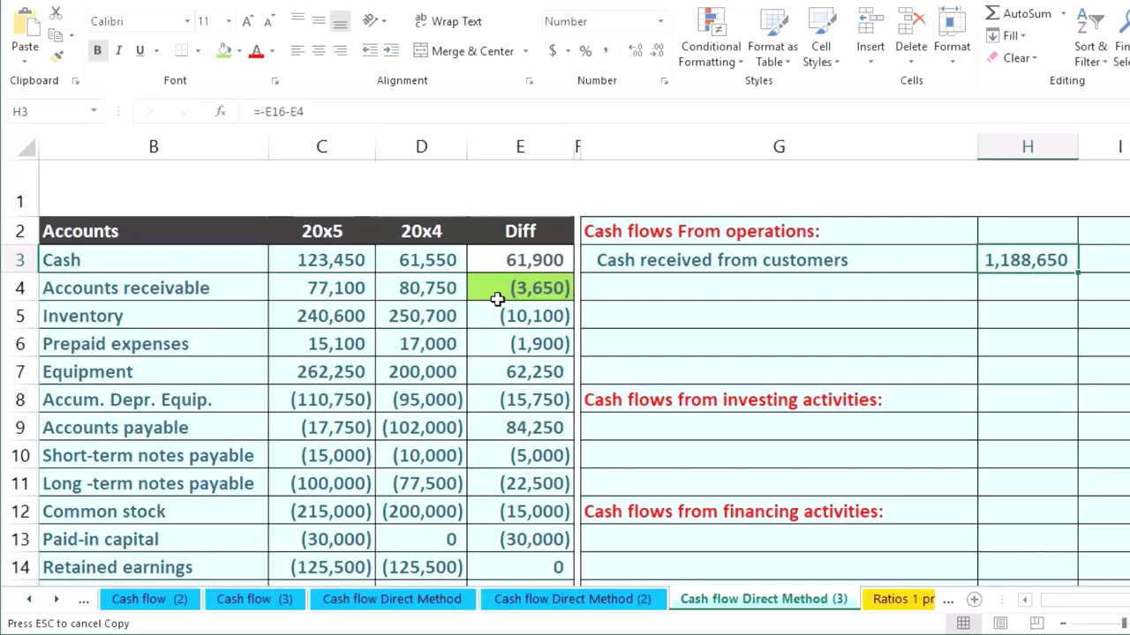
pyautogui.doubleClick(1042, 259)
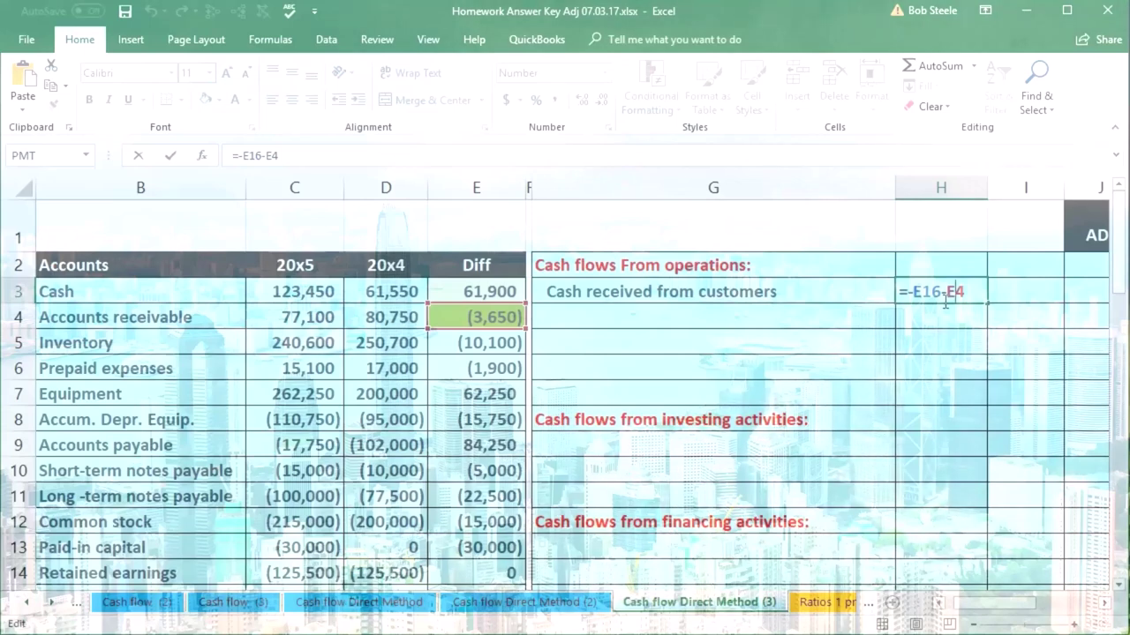
pyautogui.press('Return')
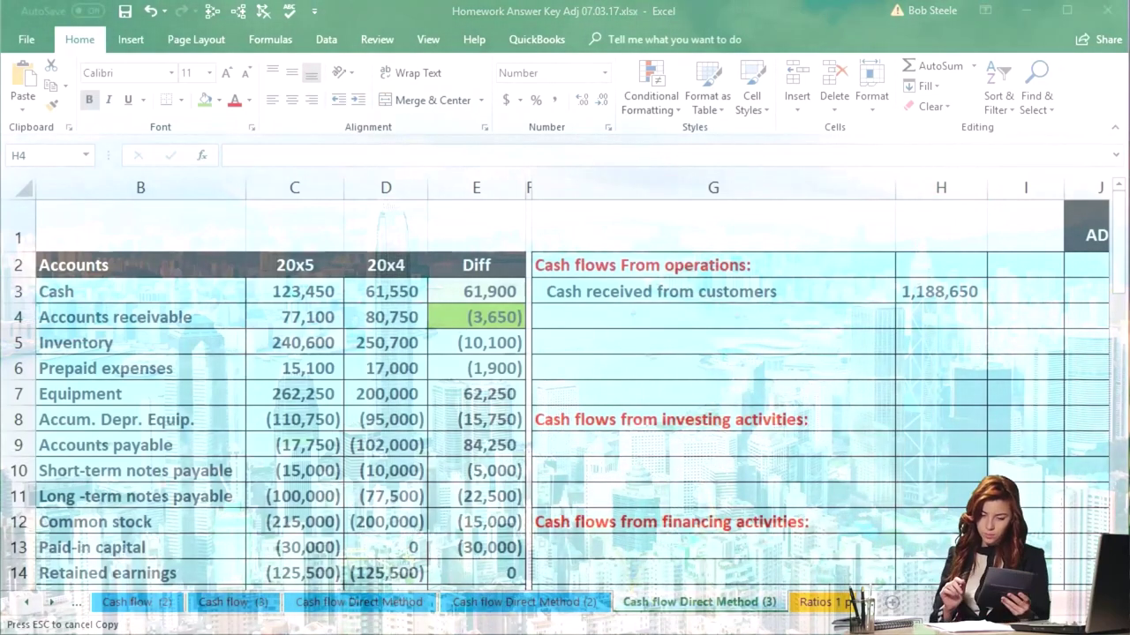
# Step: Enter the indented label "Cash paid for merchandise" in G4, below the customer receipts line
pyautogui.rightClick(643, 318)
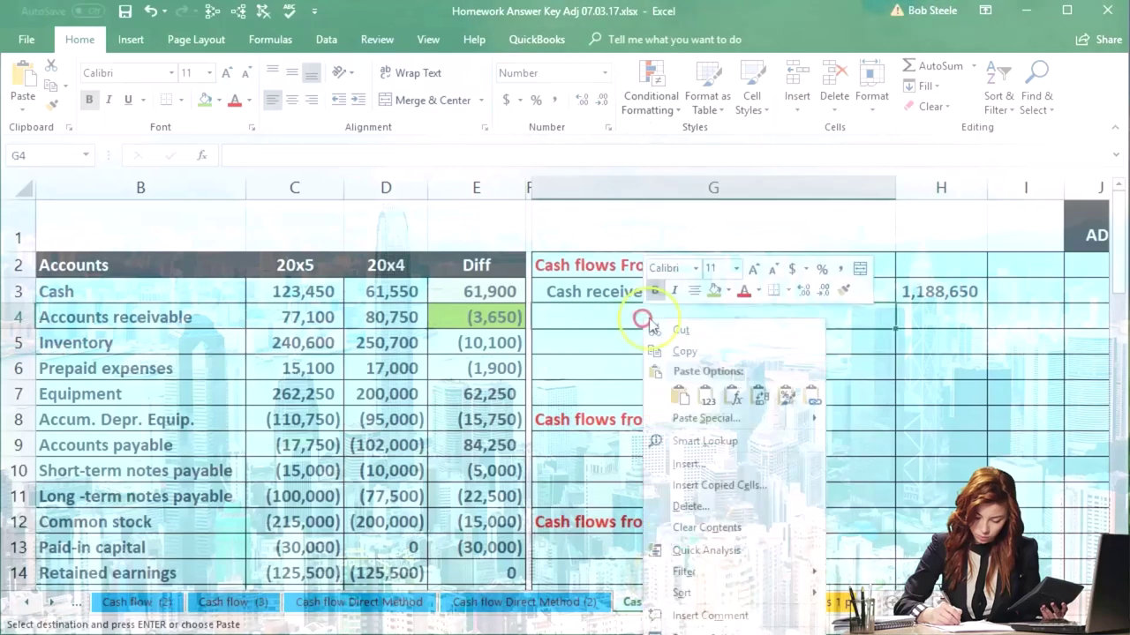
pyautogui.click(678, 395)
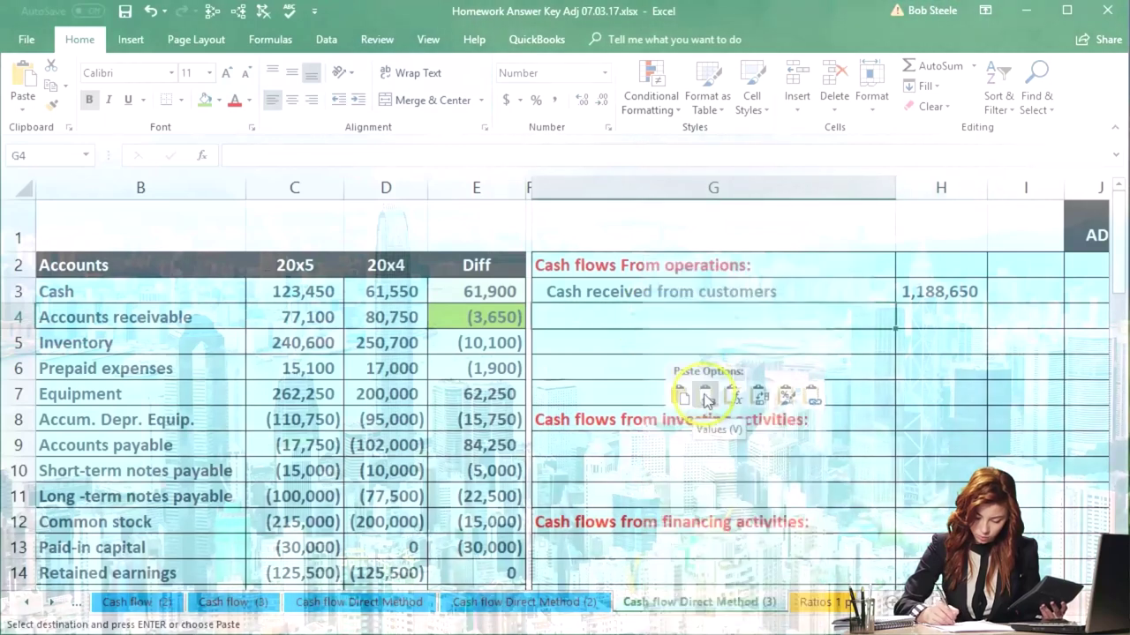
pyautogui.click(594, 458)
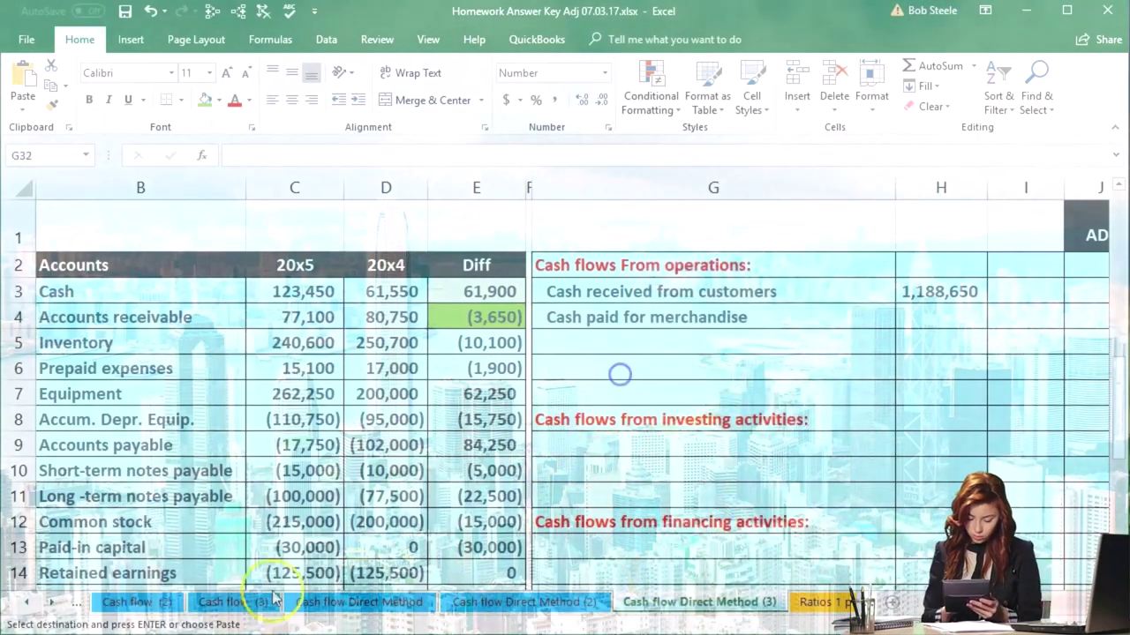
# Step: Highlight the cost of goods sold difference in E17 with a bright blue fill
pyautogui.click(477, 496)
pyautogui.scroll(-2, 480, 477)
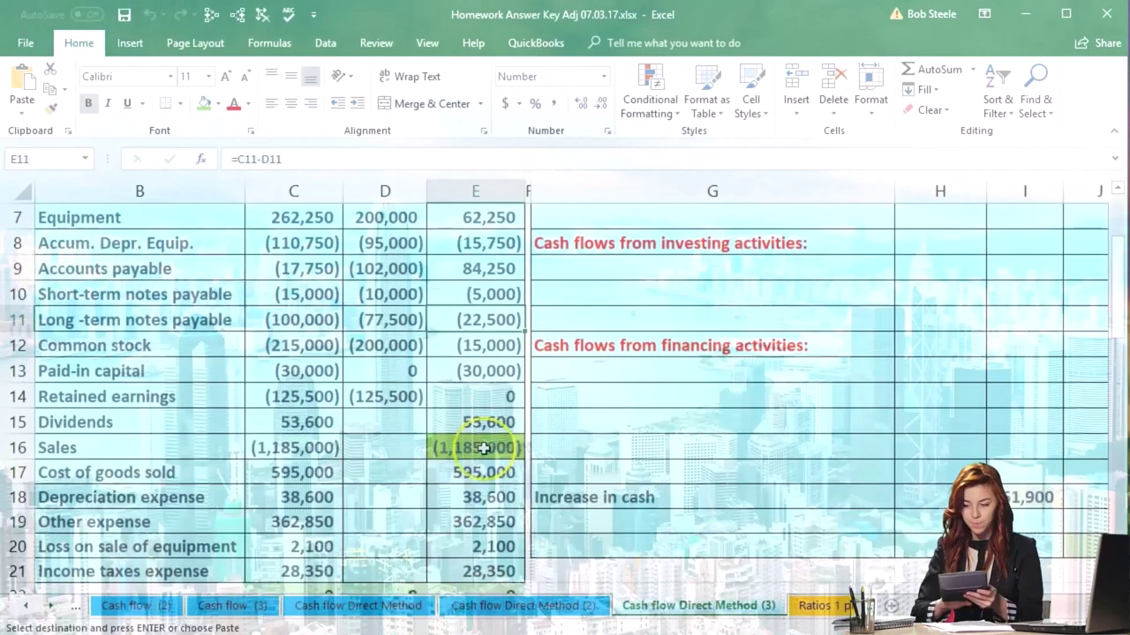
pyautogui.click(490, 474)
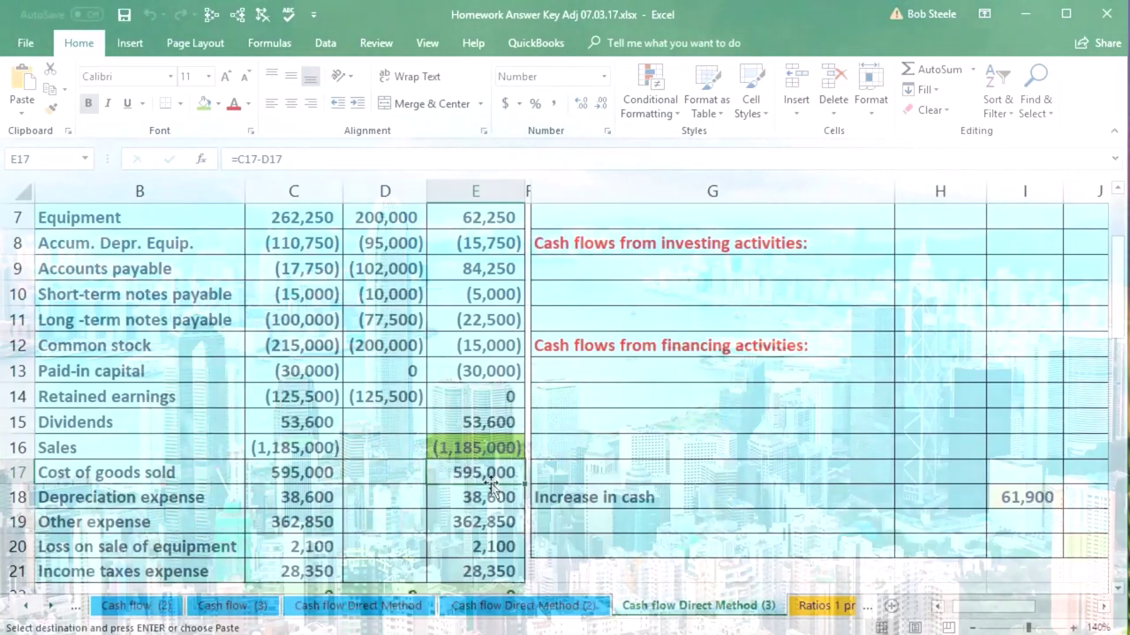
pyautogui.rightClick(490, 483)
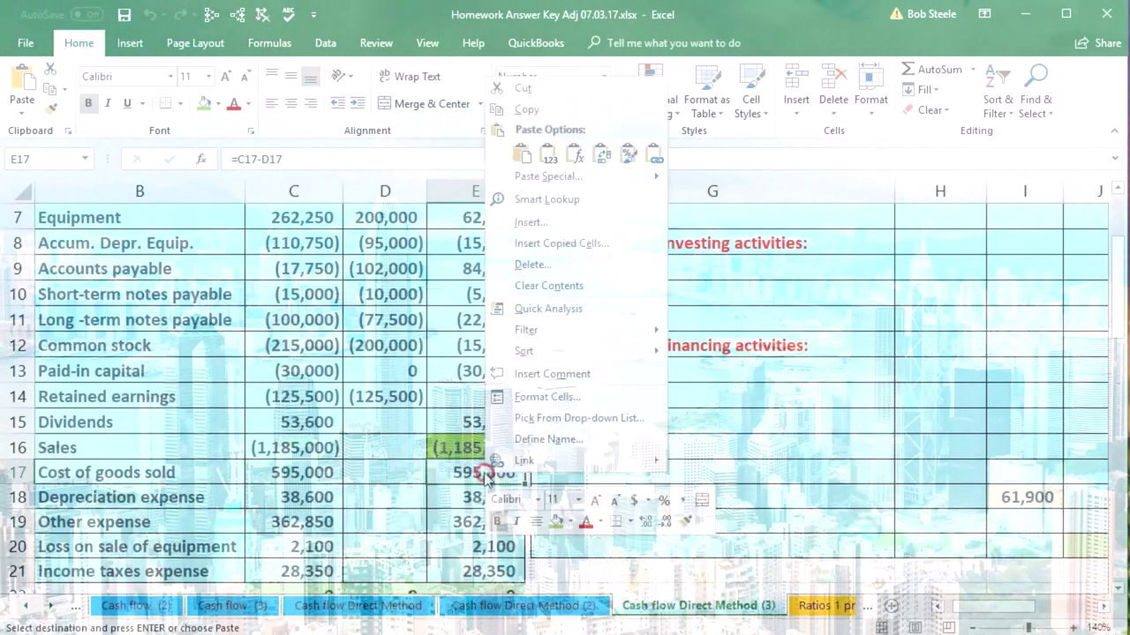
pyautogui.click(568, 522)
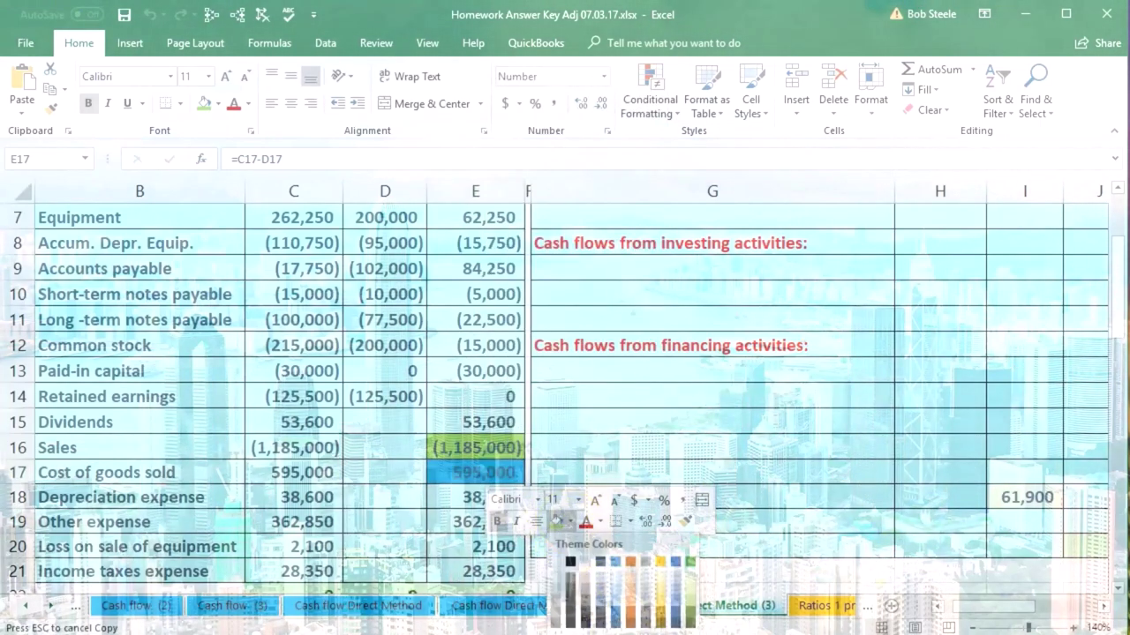
pyautogui.click(638, 576)
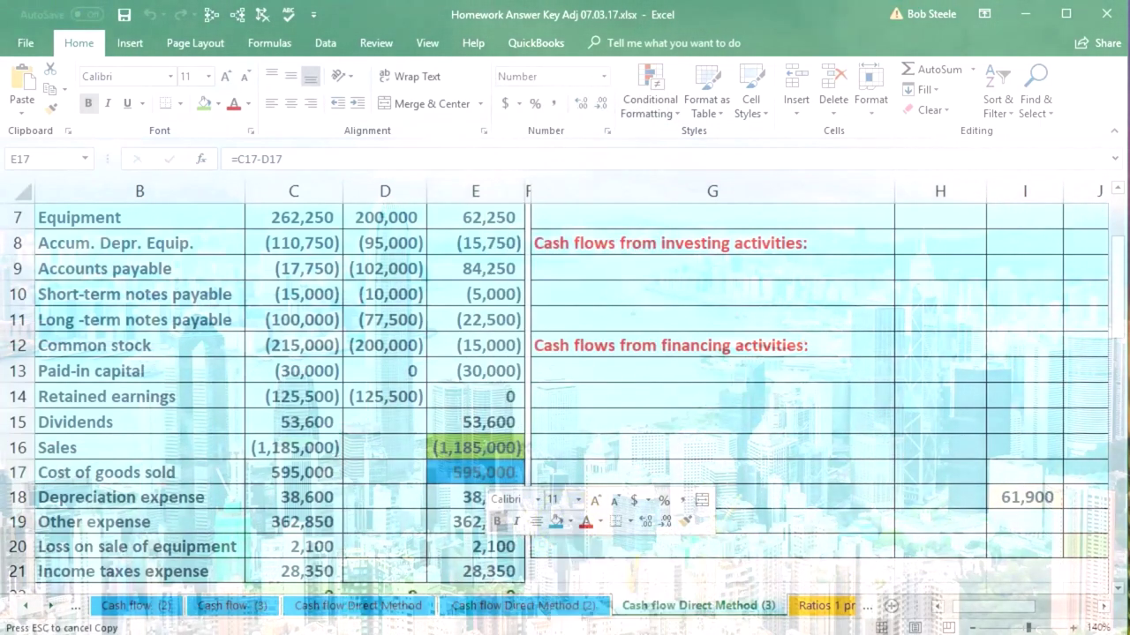
pyautogui.click(638, 577)
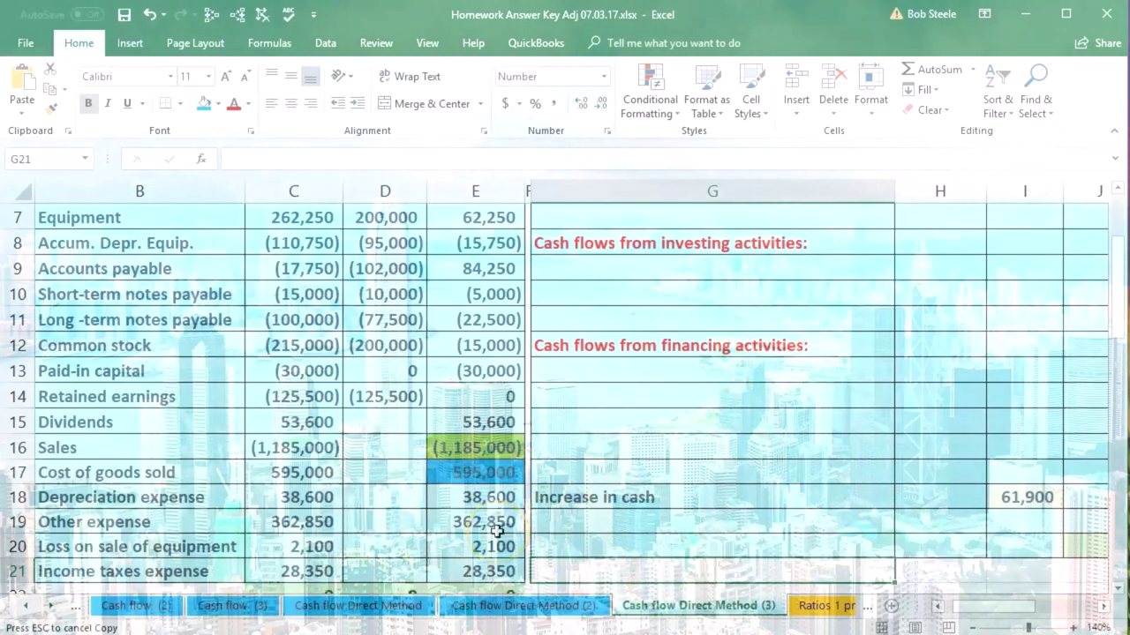
# Step: Apply the same blue fill to the accounts payable difference in E9 and the inventory difference in E5
pyautogui.scroll(1, 496, 531)
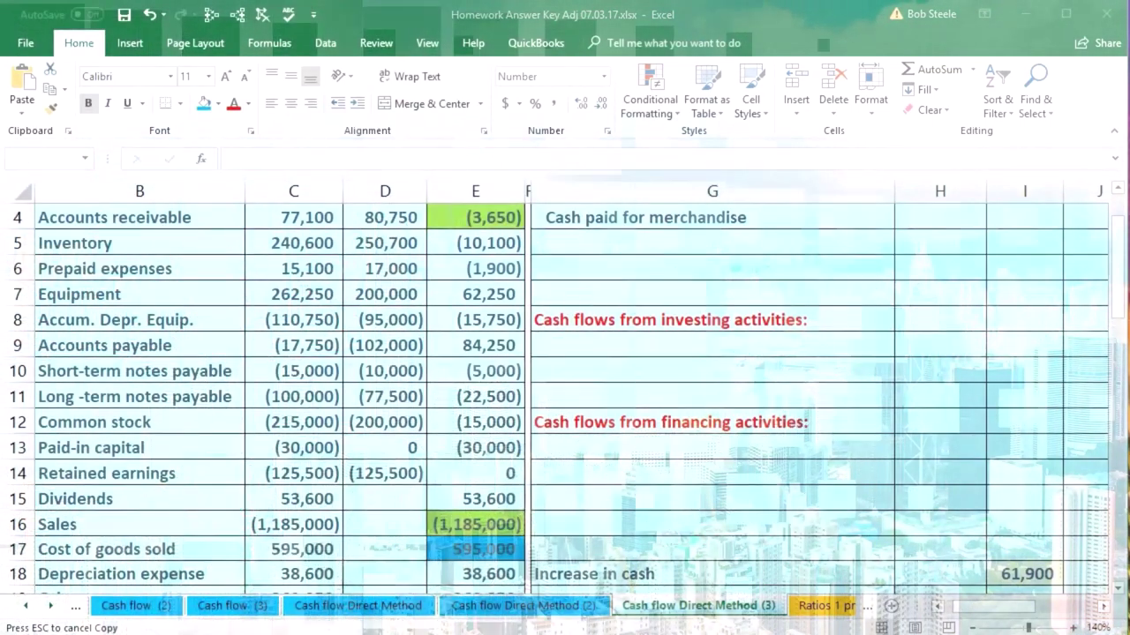
pyautogui.scroll(1, 645, 535)
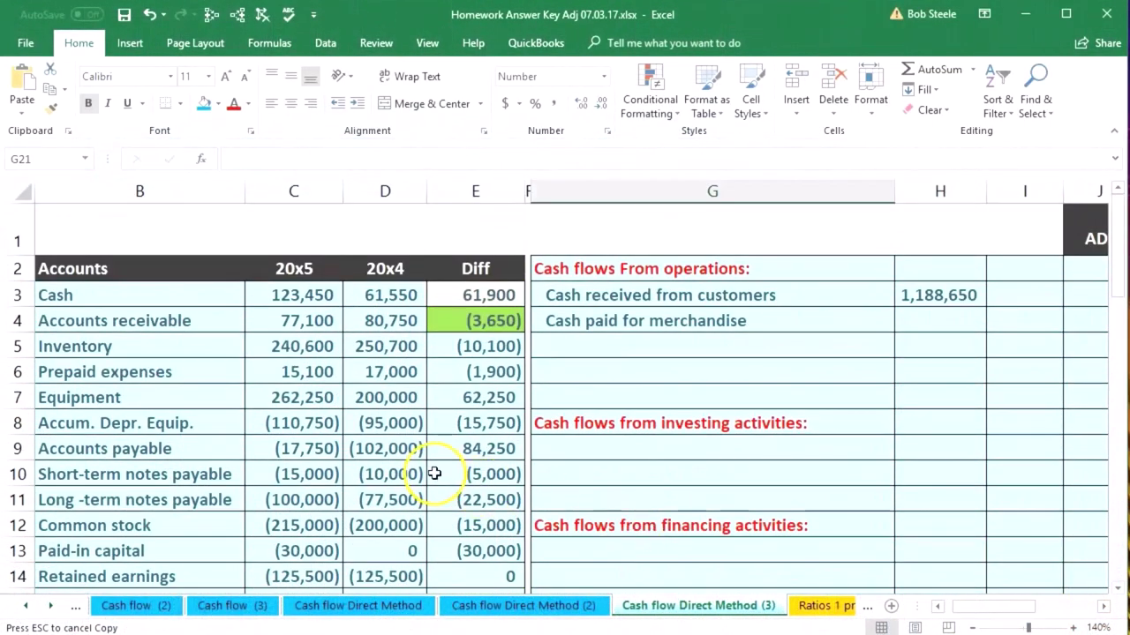
pyautogui.click(455, 451)
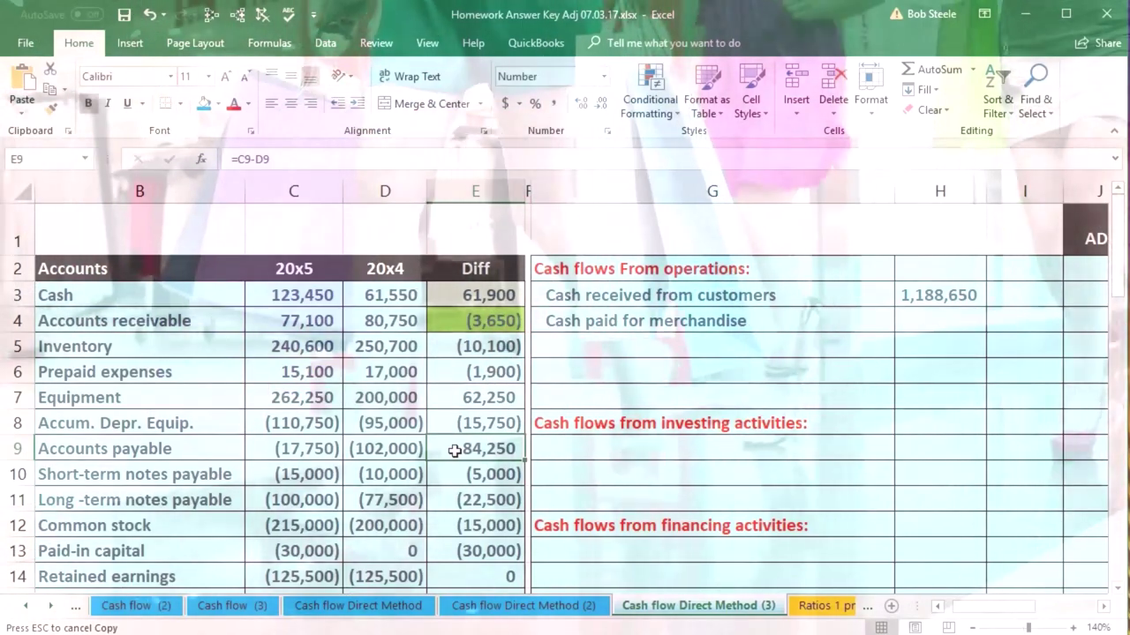
pyautogui.rightClick(453, 451)
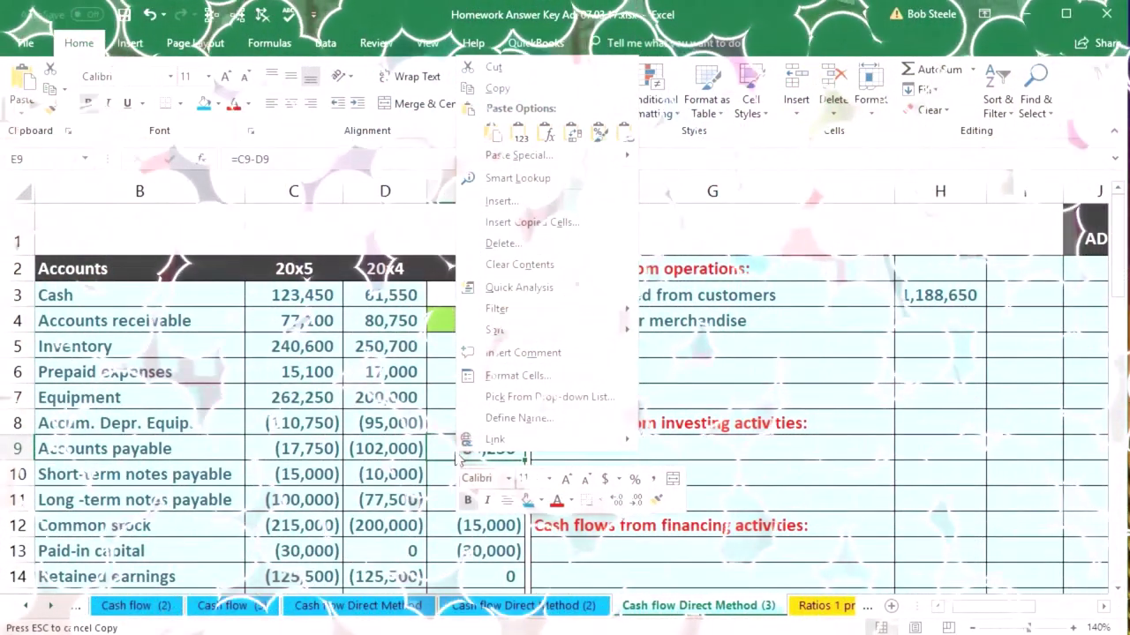
pyautogui.click(456, 458)
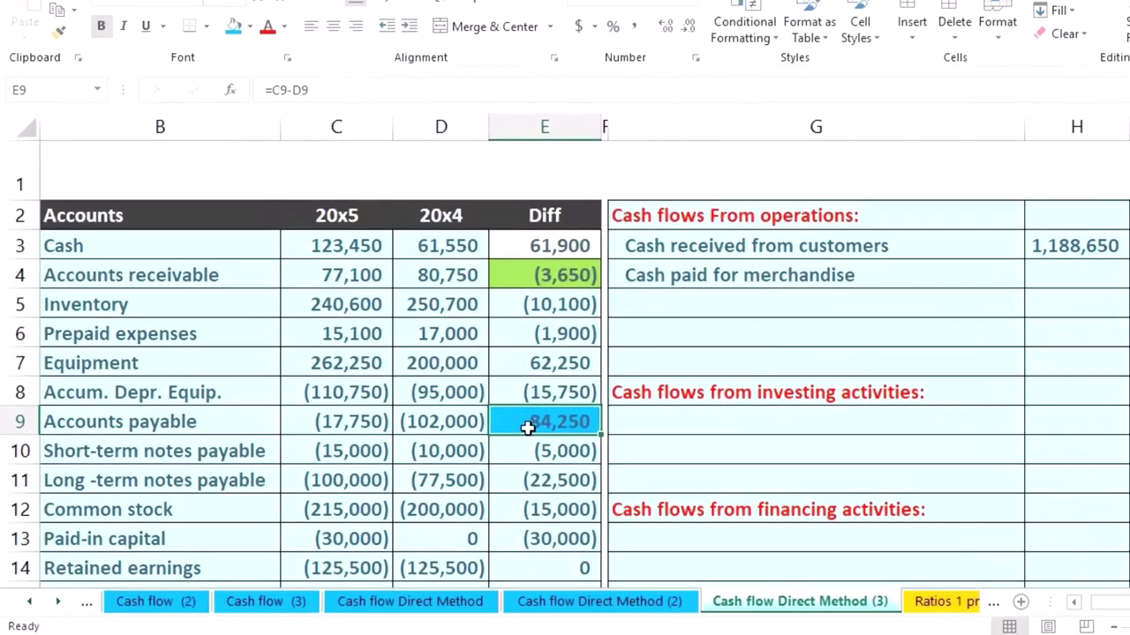
pyautogui.rightClick(529, 301)
pyautogui.click(609, 265)
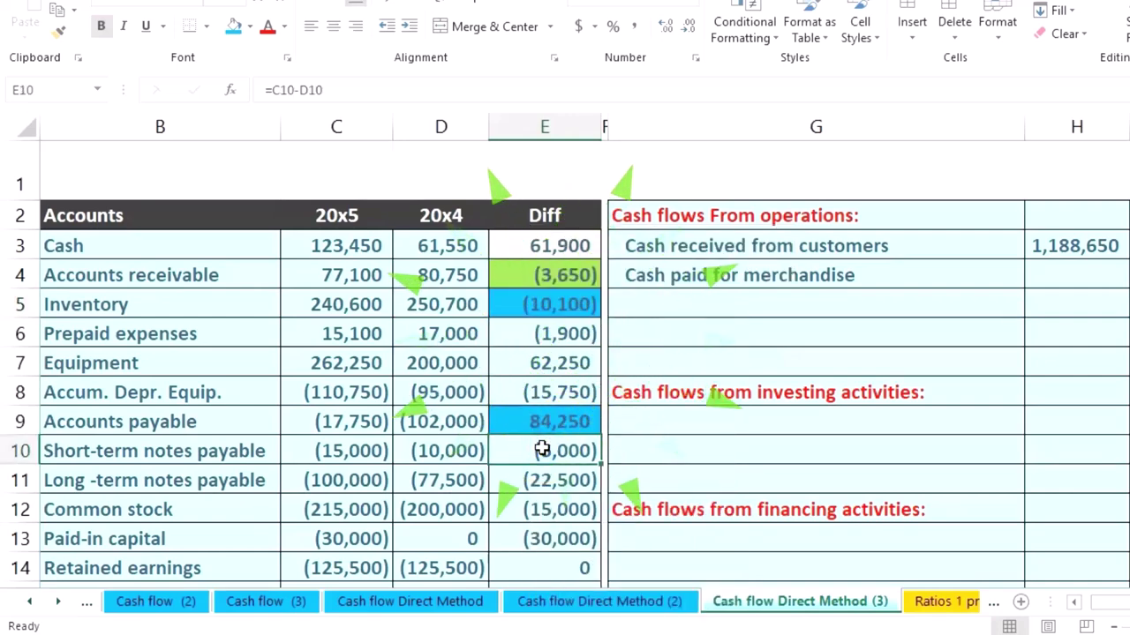
# Step: Calculate cash paid for merchandise in H4 from the cost of goods sold, accounts payable and inventory differences with the formula -E17-E9-E5
pyautogui.click(1095, 269)
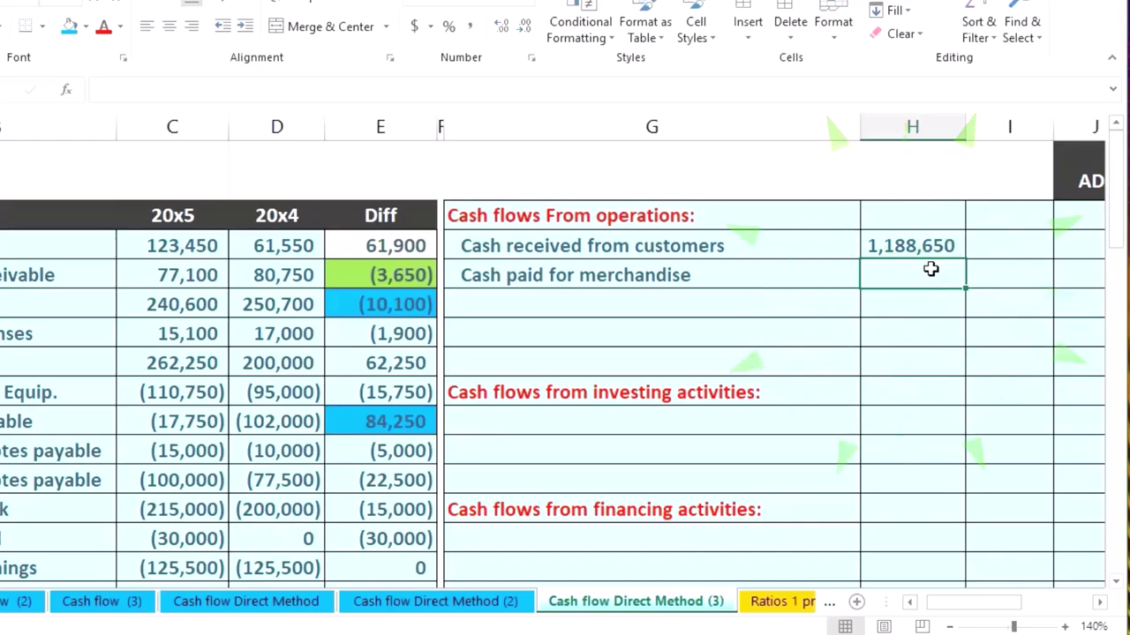
pyautogui.click(916, 246)
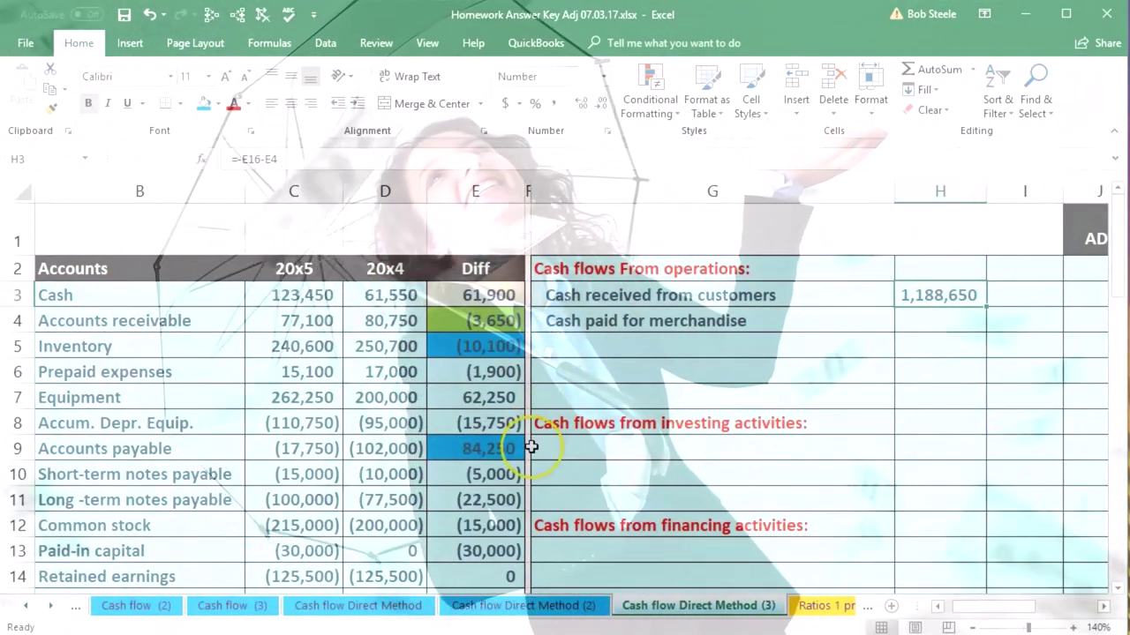
pyautogui.scroll(-2, 531, 446)
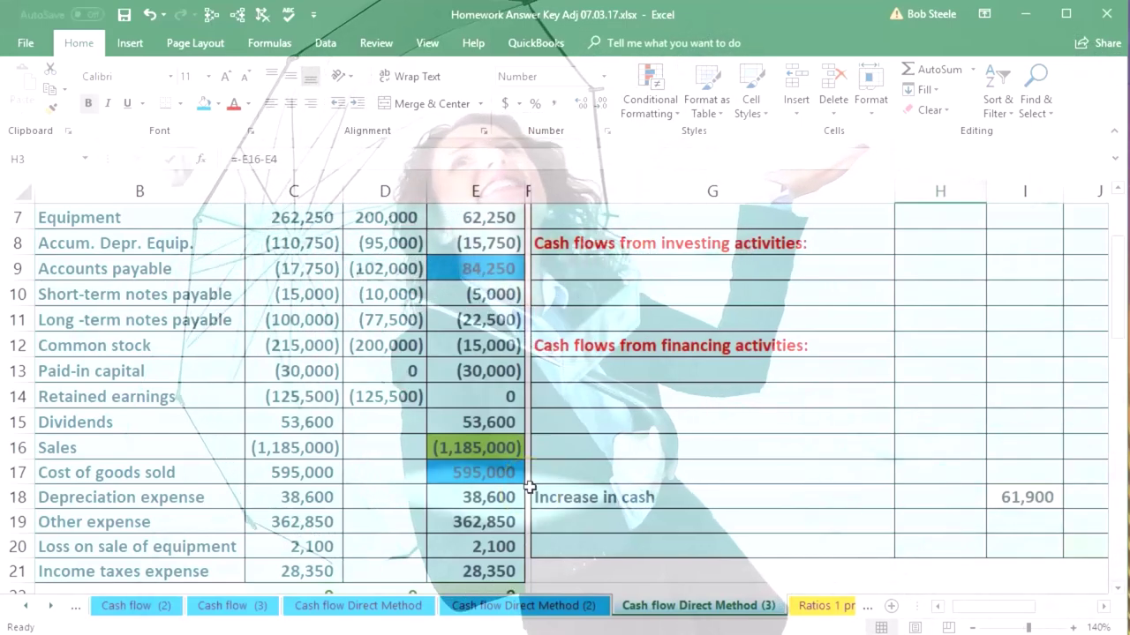
pyautogui.scroll(2, 529, 486)
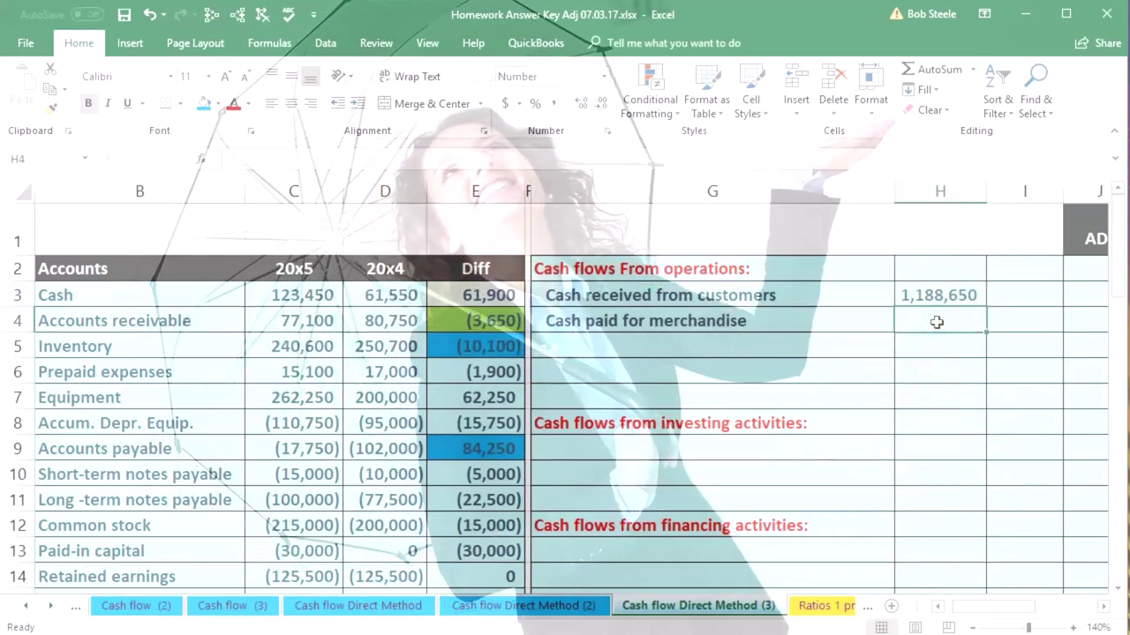
pyautogui.write('=')
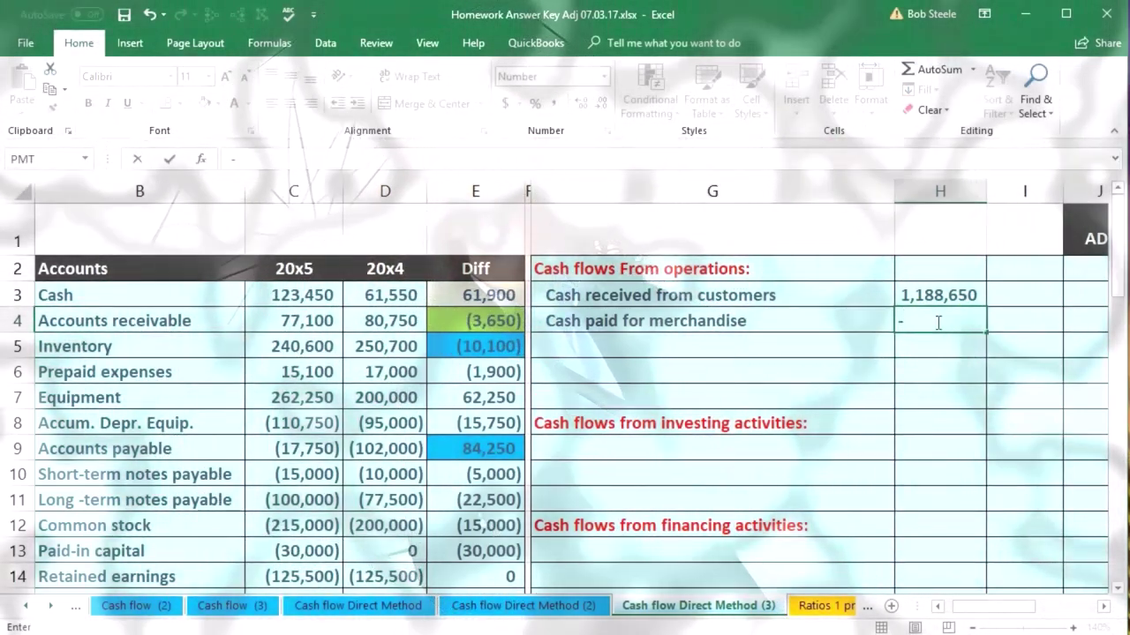
pyautogui.scroll(-1, 908, 354)
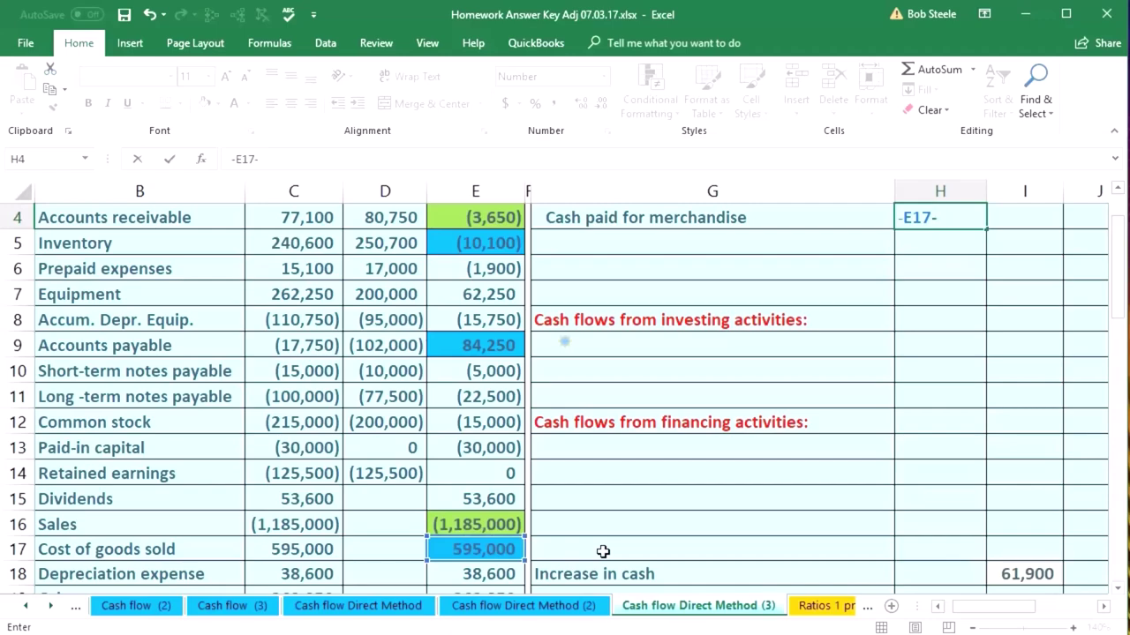
pyautogui.scroll(1, 603, 552)
pyautogui.click(484, 450)
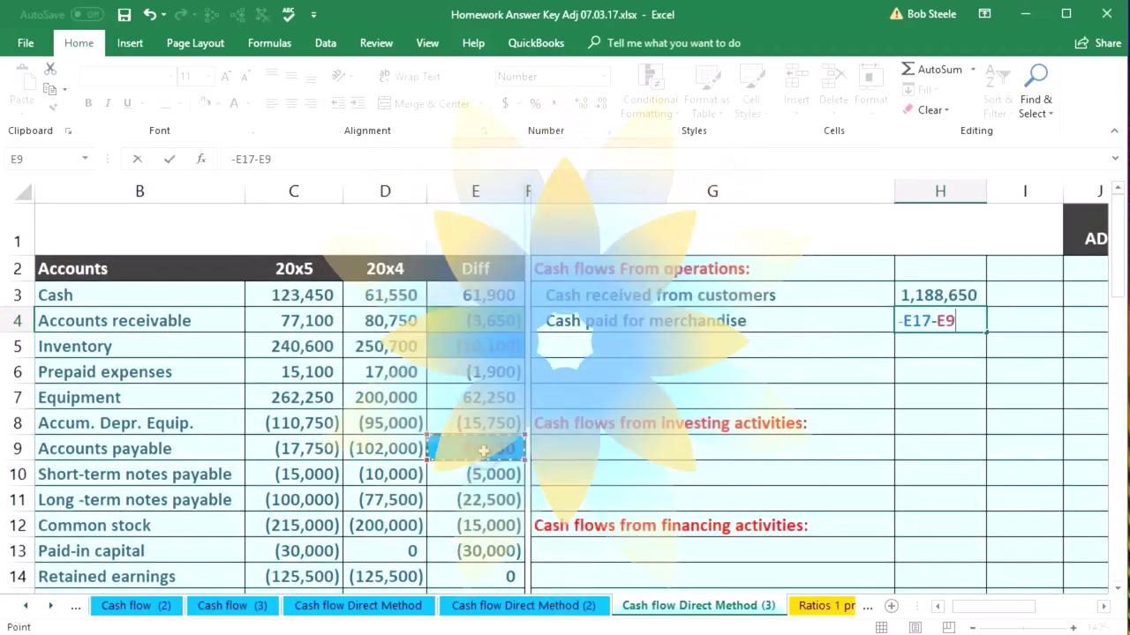
pyautogui.write('-E5')
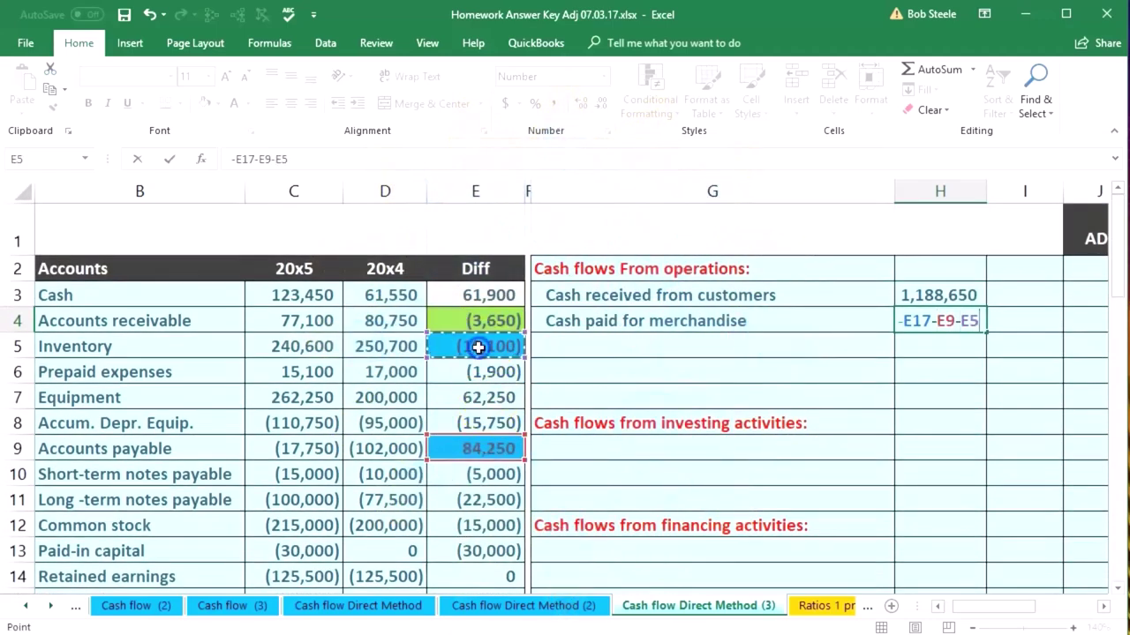
pyautogui.press('Return')
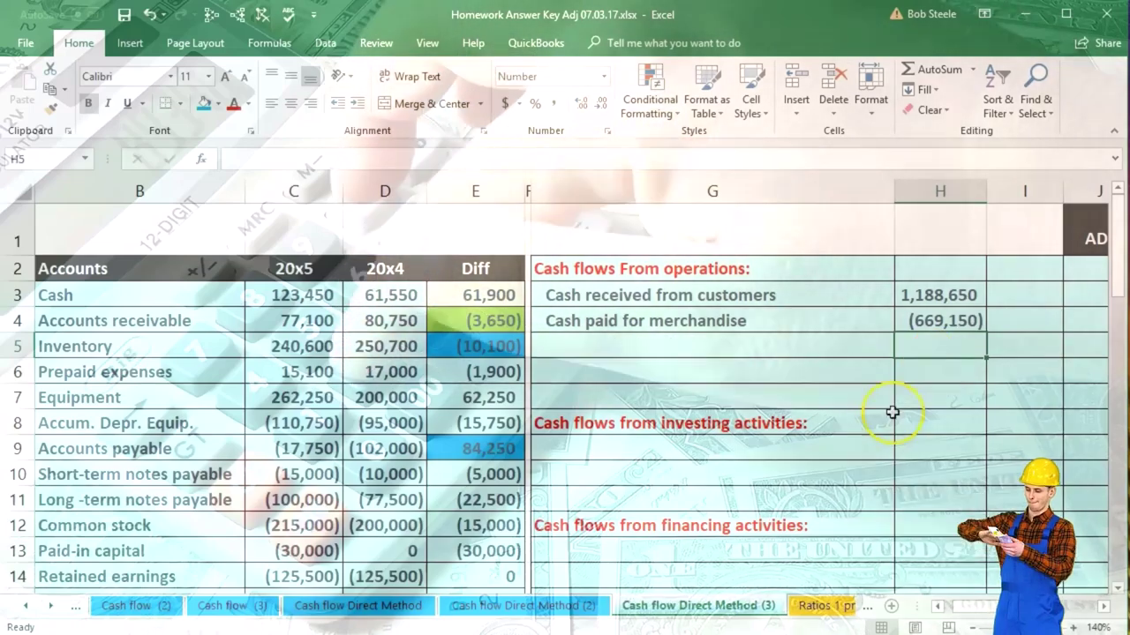
# Step: Examine the 20x5 and 20x4 accounts payable balances, their difference, and the cost of goods sold difference
pyautogui.click(930, 351)
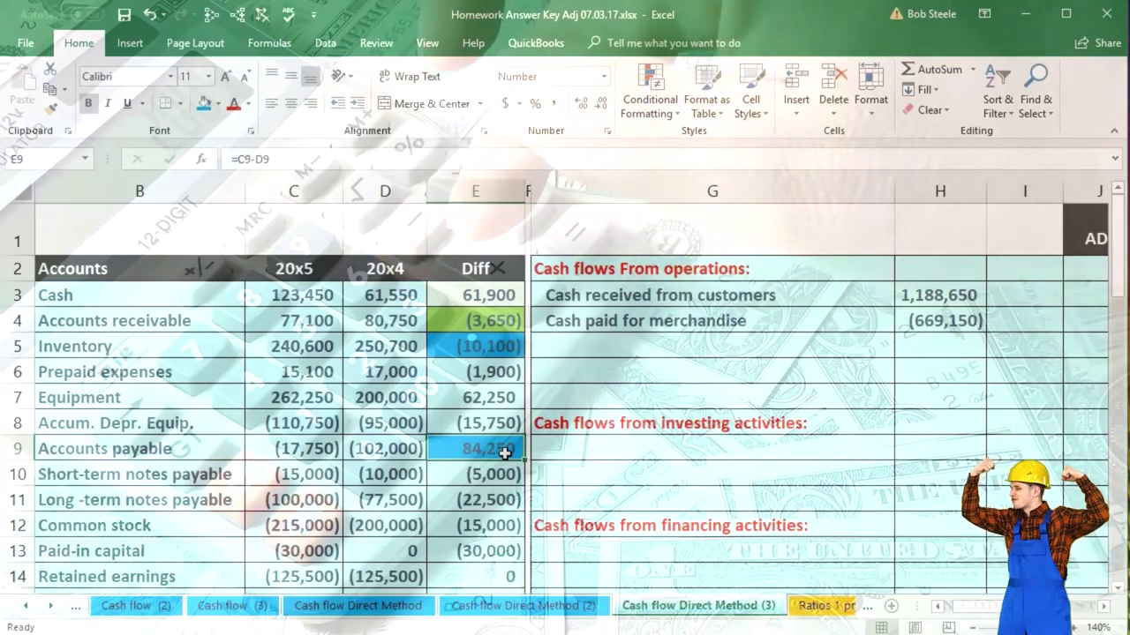
pyautogui.click(382, 451)
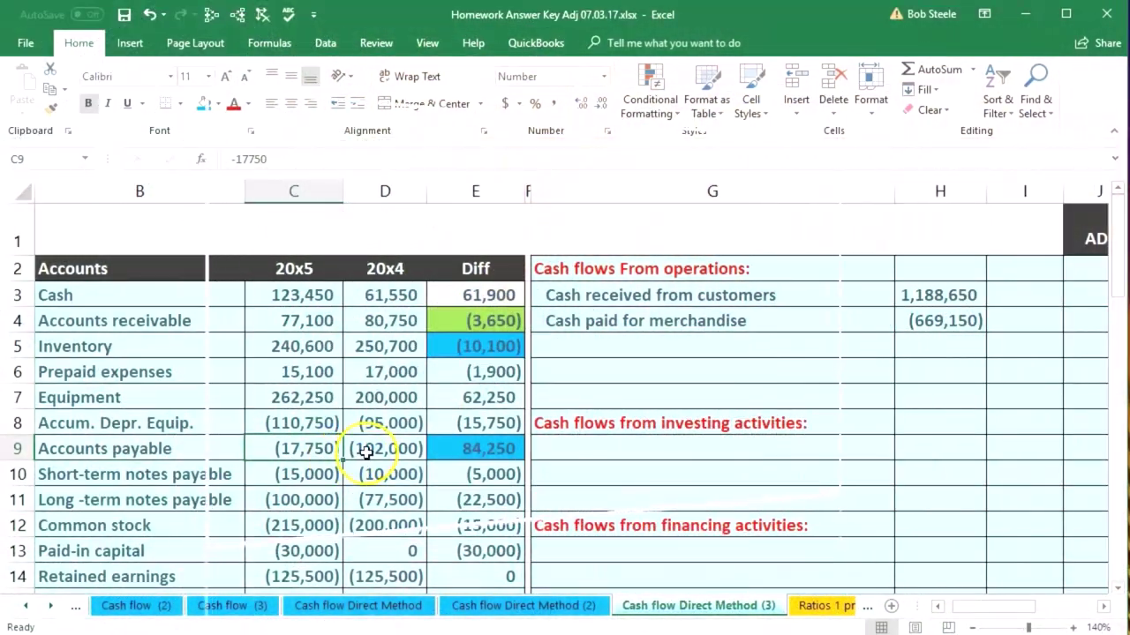
pyautogui.click(366, 451)
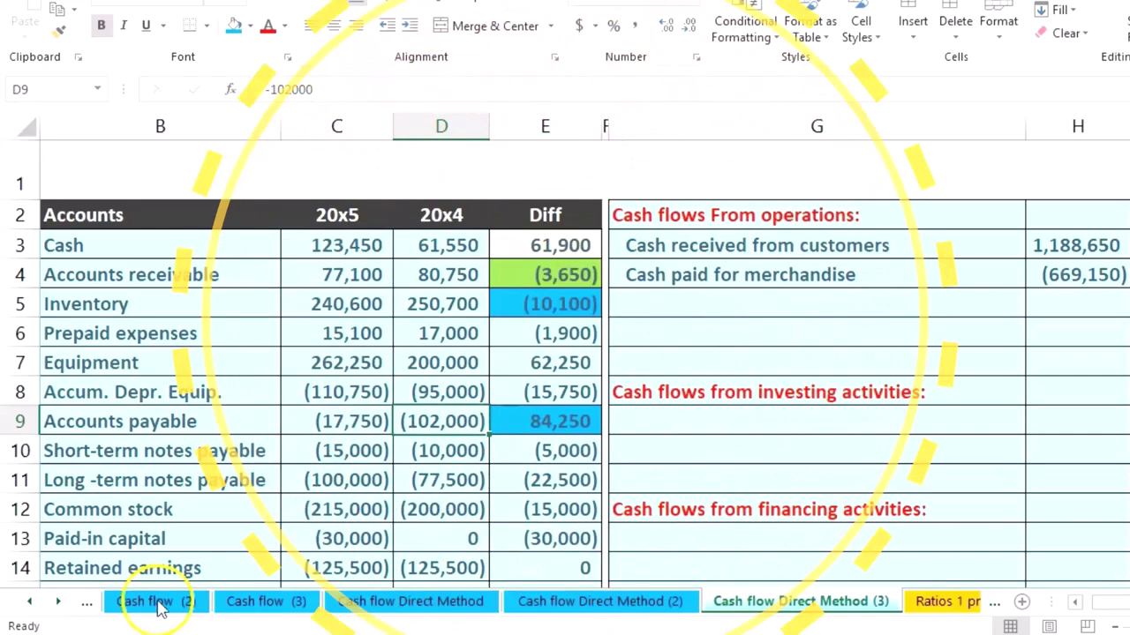
pyautogui.scroll(-1, 788, 425)
pyautogui.scroll(-1, 788, 424)
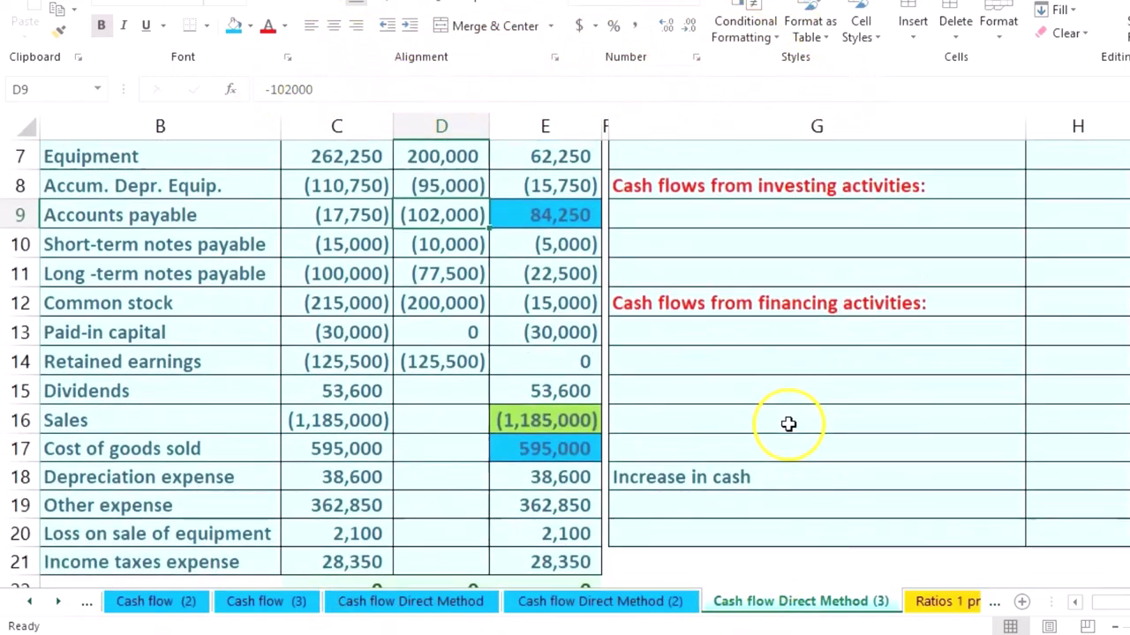
pyautogui.click(569, 452)
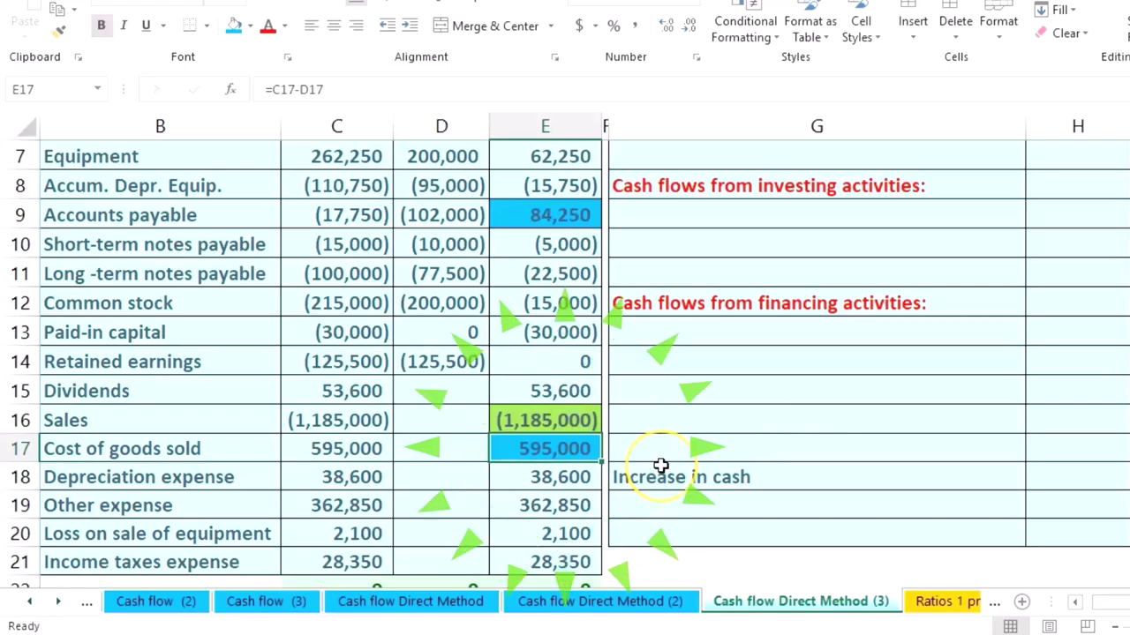
# Step: Apply the bright blue fill to the cash paid for merchandise amount in H4 to match its source differences
pyautogui.scroll(1, 661, 466)
pyautogui.scroll(2, 661, 466)
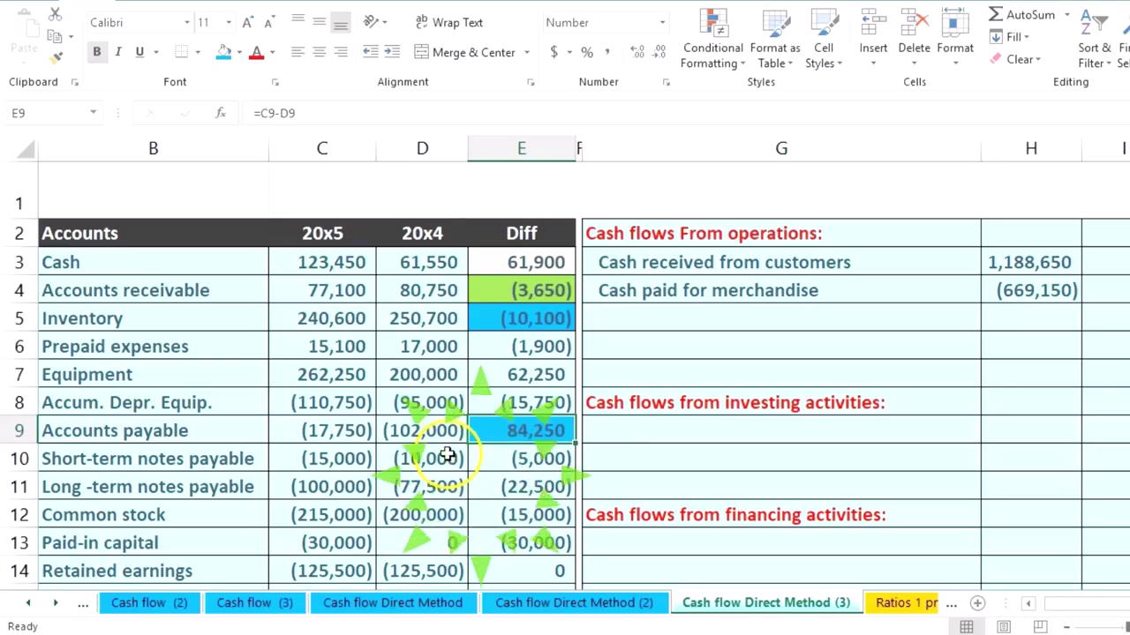
pyautogui.scroll(-2, 447, 454)
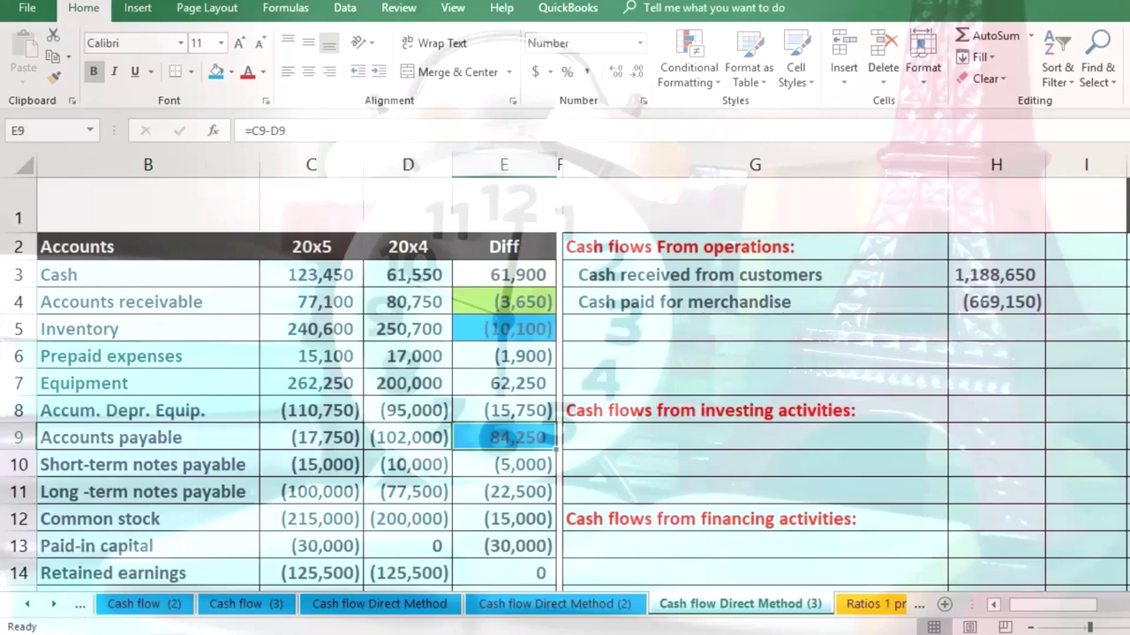
pyautogui.click(996, 274)
pyautogui.hotkey('ctrl', 'c')
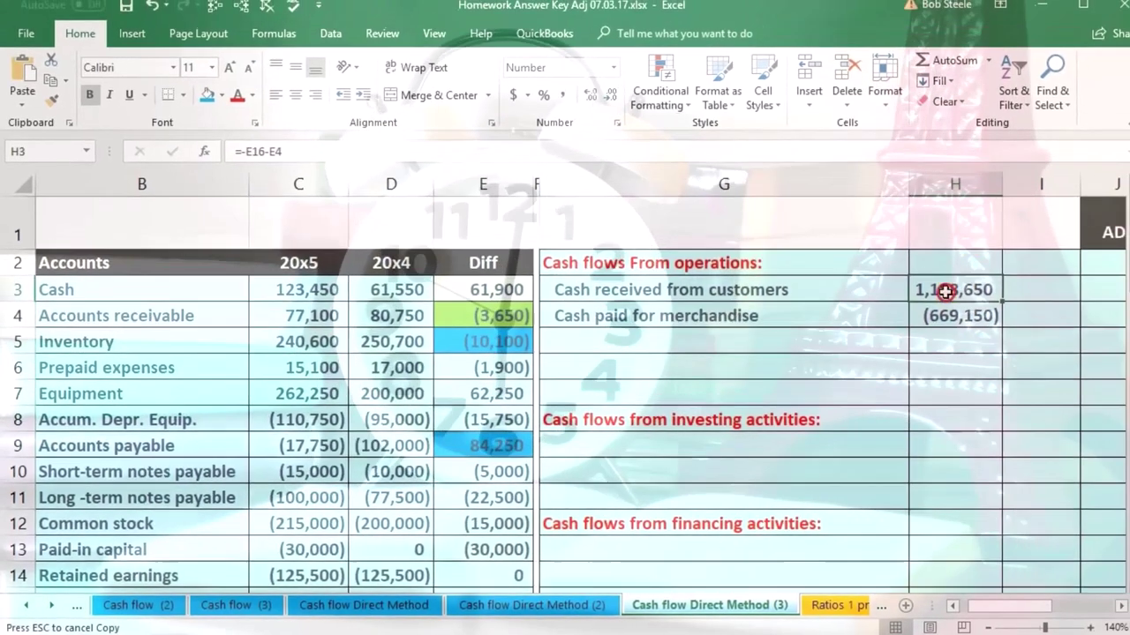
pyautogui.rightClick(993, 279)
pyautogui.press('Escape')
pyautogui.click(940, 321)
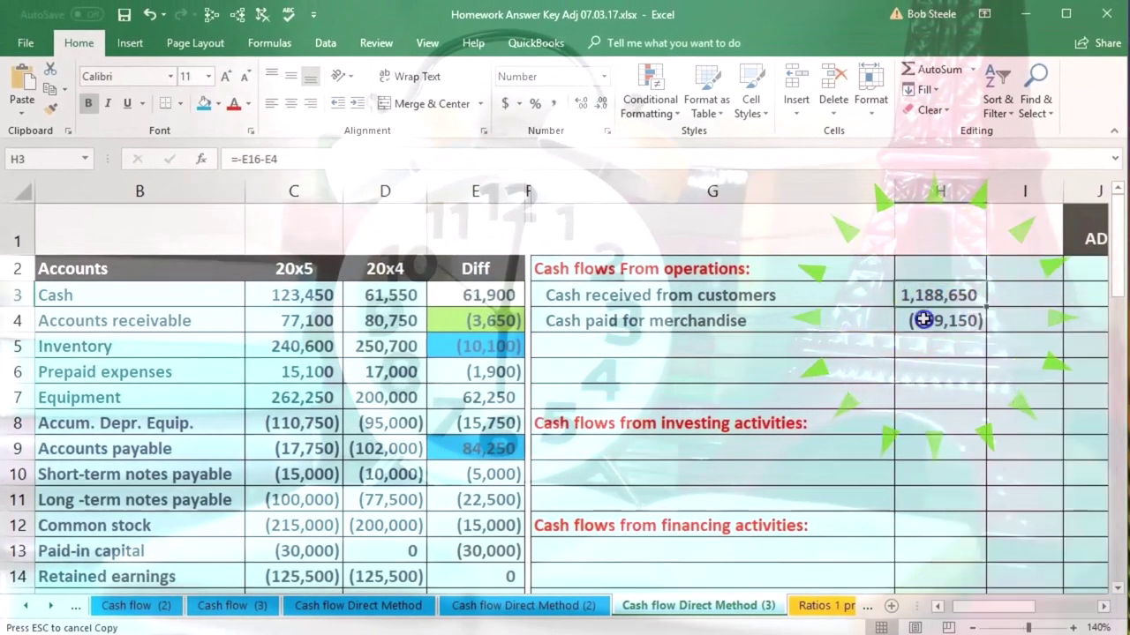
pyautogui.rightClick(940, 320)
pyautogui.press('Escape')
# Step: Apply the green fill to the cash received from customers amount in H3 to match its source differences
pyautogui.click(914, 294)
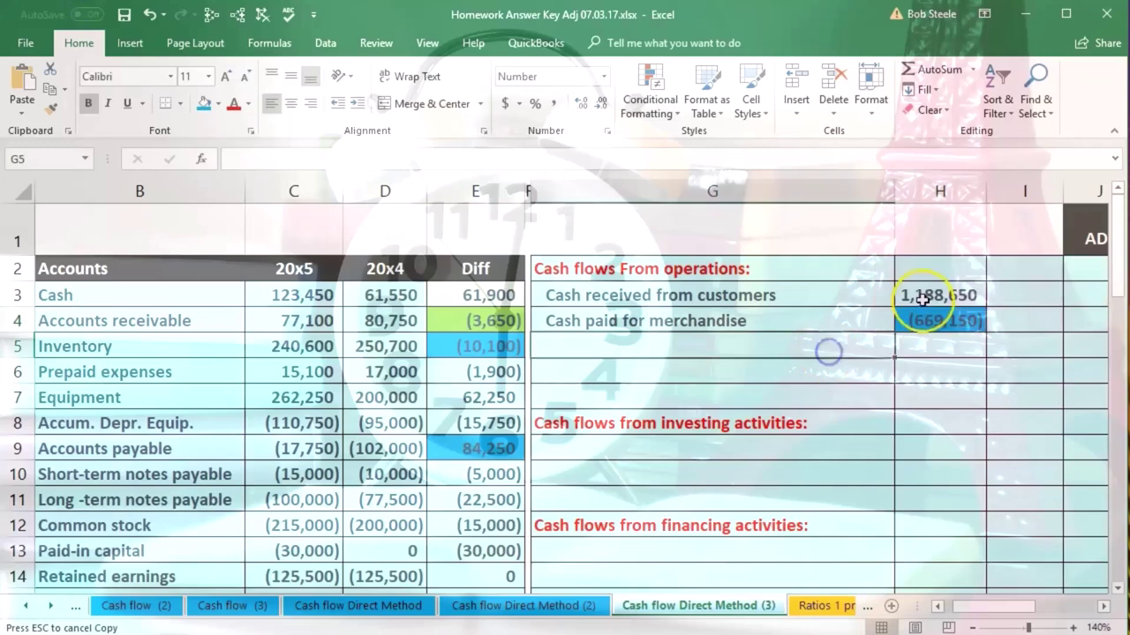
pyautogui.rightClick(920, 295)
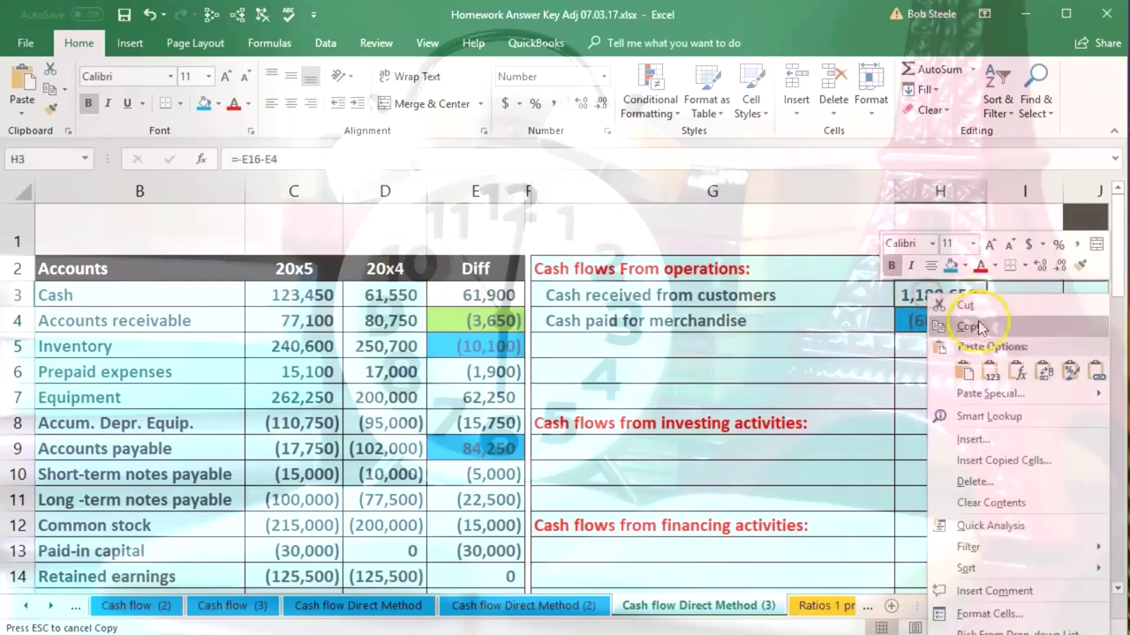
pyautogui.click(966, 266)
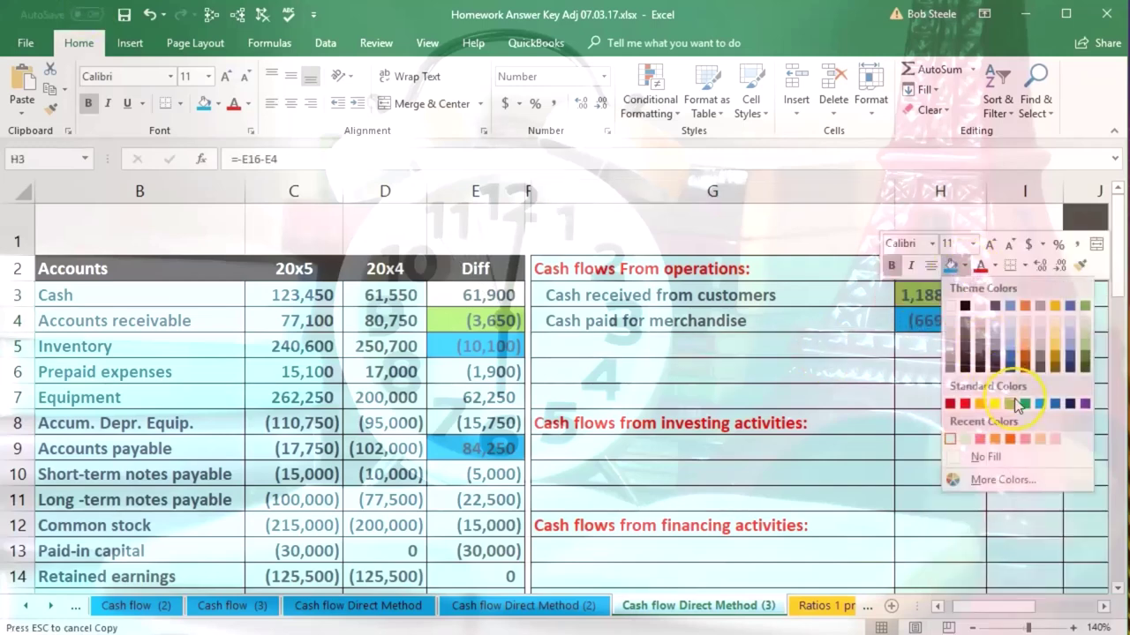
pyautogui.click(1017, 405)
pyautogui.click(850, 385)
# Step: Examine depreciation expense and its difference in E18 alongside the balance sheet accounts and the operations section
pyautogui.click(604, 348)
pyautogui.scroll(-3, 594, 360)
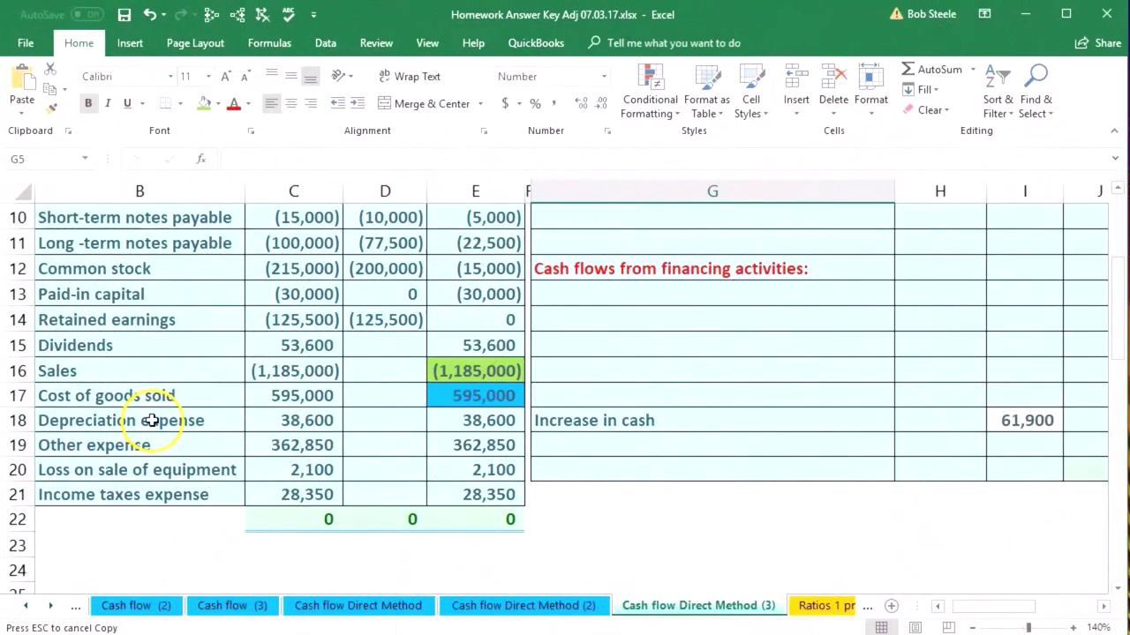
pyautogui.click(152, 420)
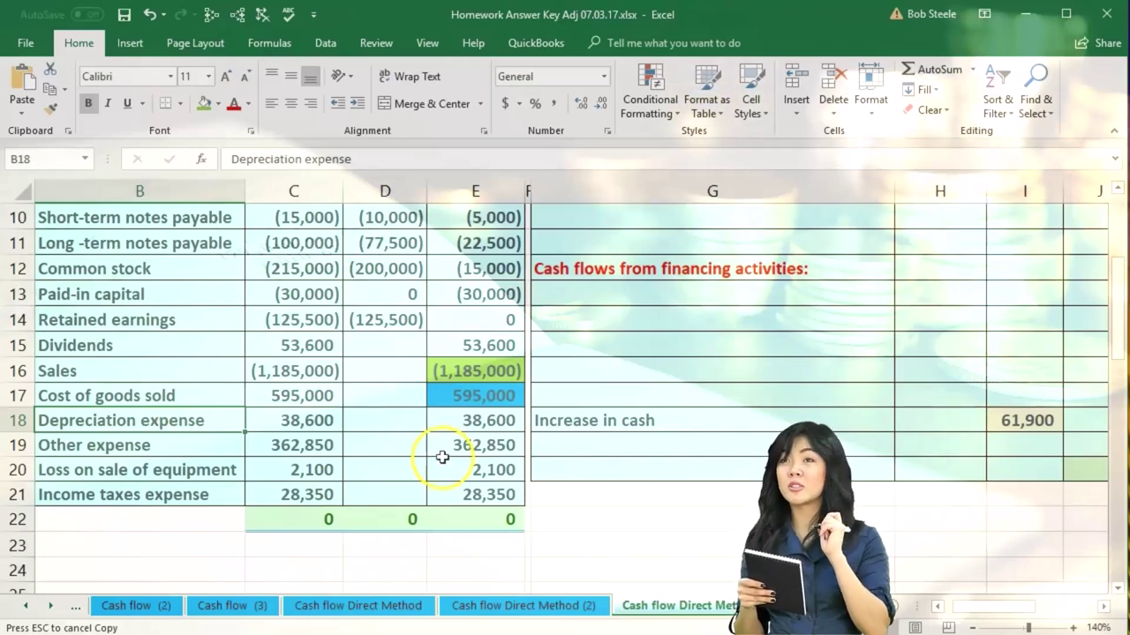
pyautogui.click(456, 426)
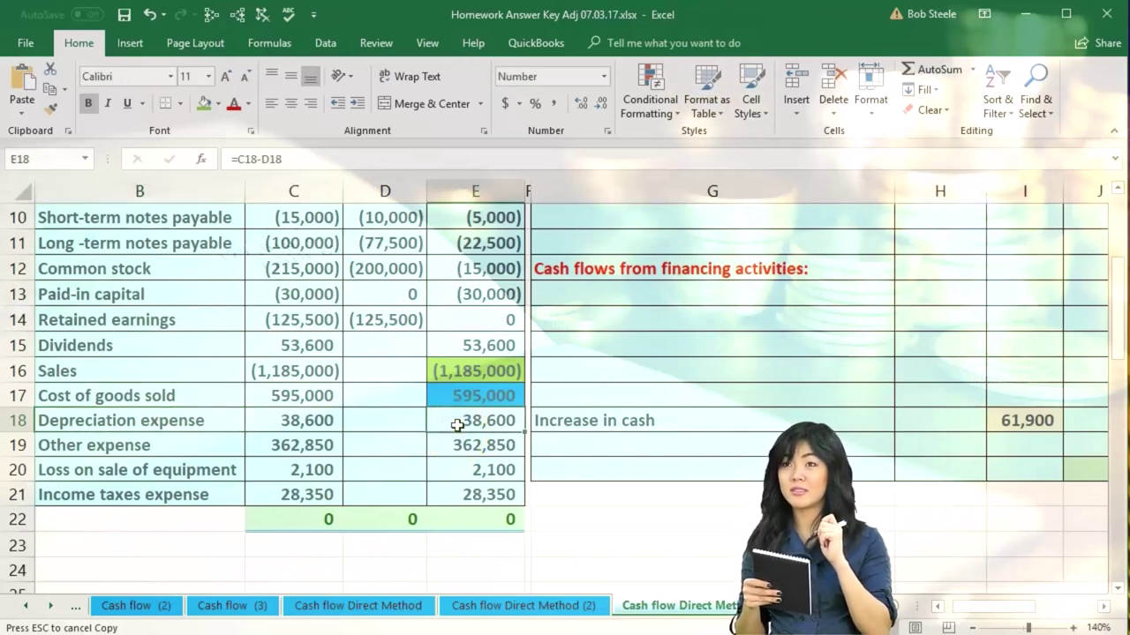
pyautogui.scroll(3, 459, 422)
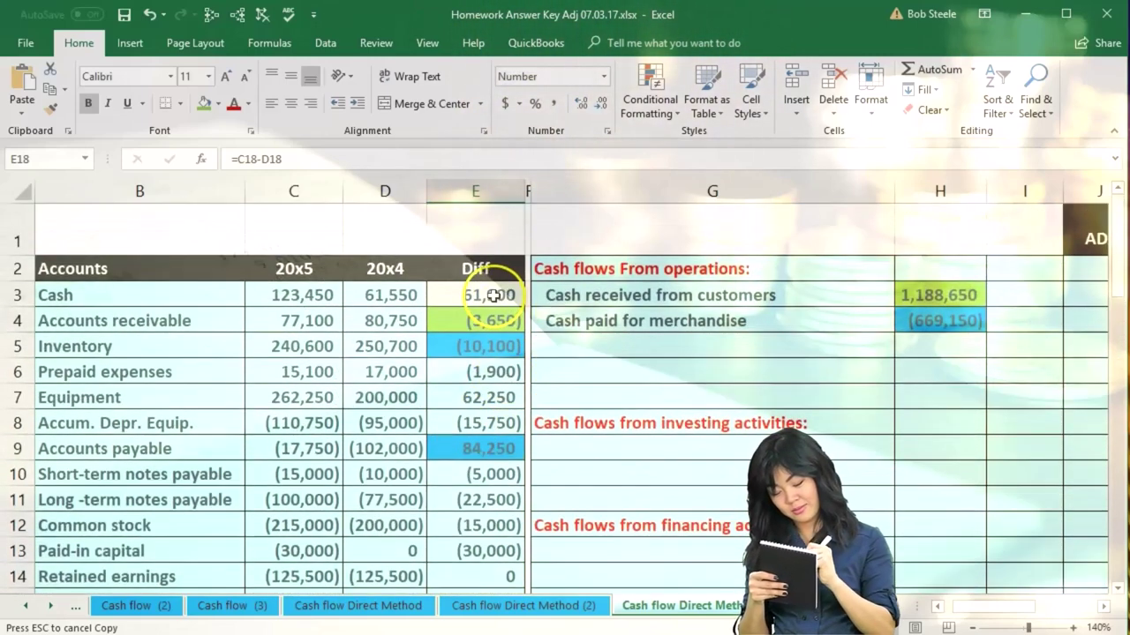
pyautogui.scroll(-2, 385, 562)
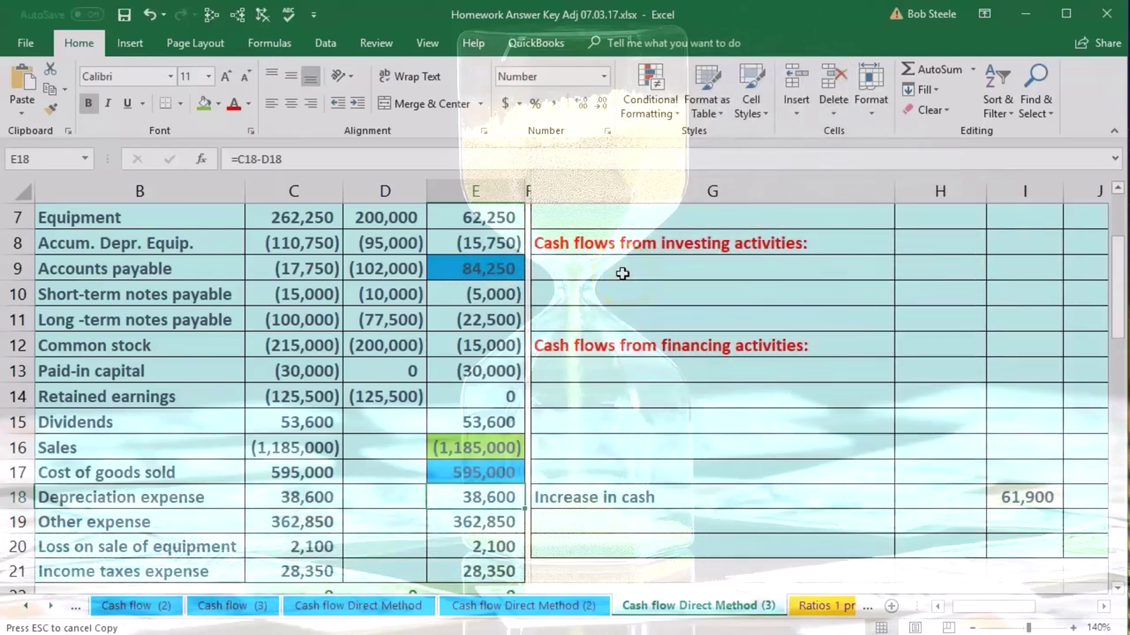
# Step: Enter the line label "Cash paid for other operating expenses" in G5 under cash flows from operations
pyautogui.click(220, 521)
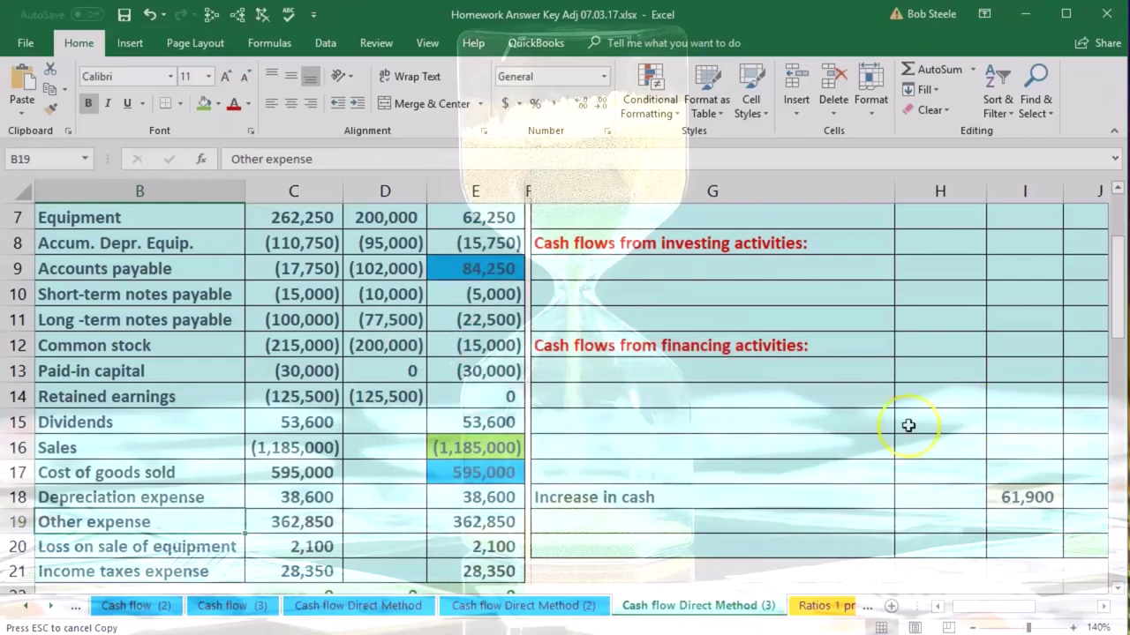
pyautogui.scroll(2, 847, 437)
pyautogui.click(651, 343)
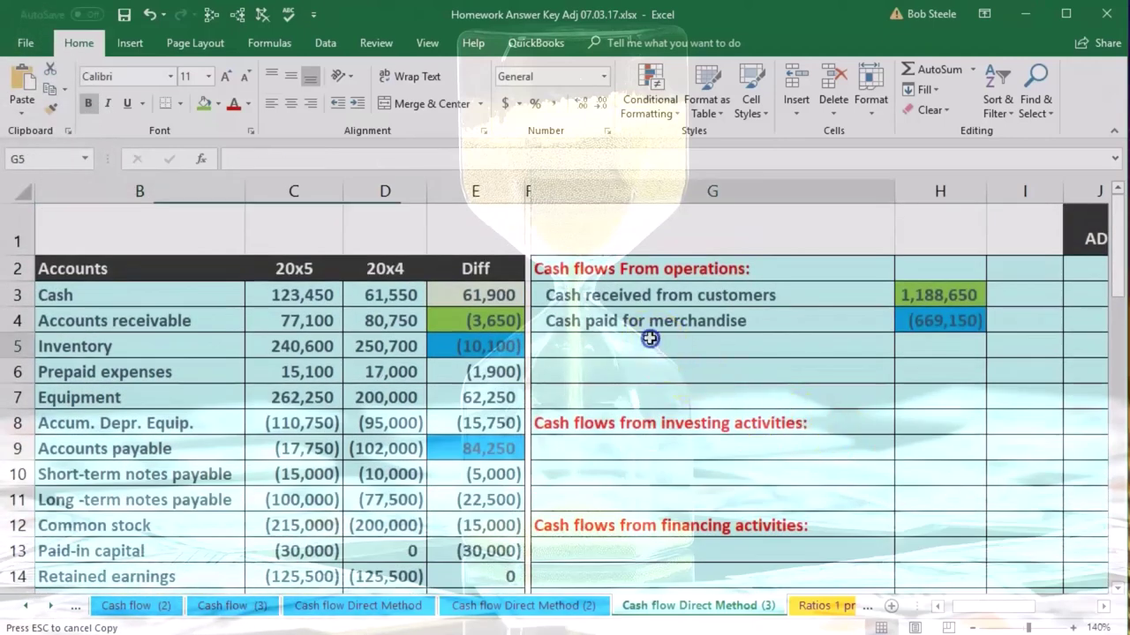
pyautogui.hotkey('ctrl', 'v')
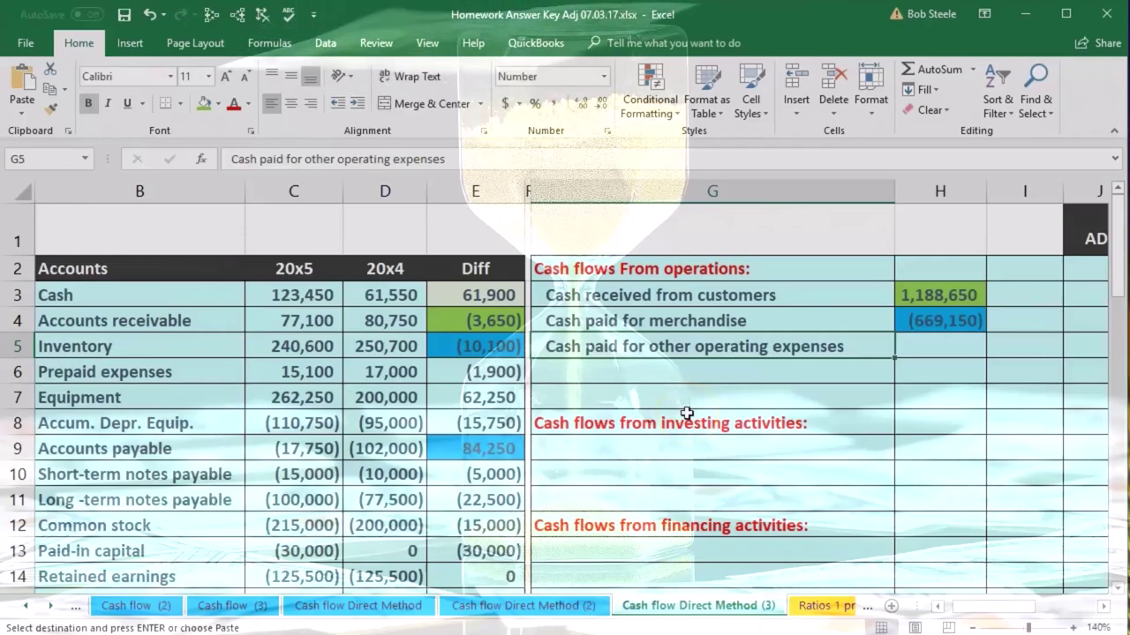
# Step: Highlight the other expense difference in E19 with a yellow fill
pyautogui.scroll(-1, 584, 467)
pyautogui.scroll(-3, 584, 468)
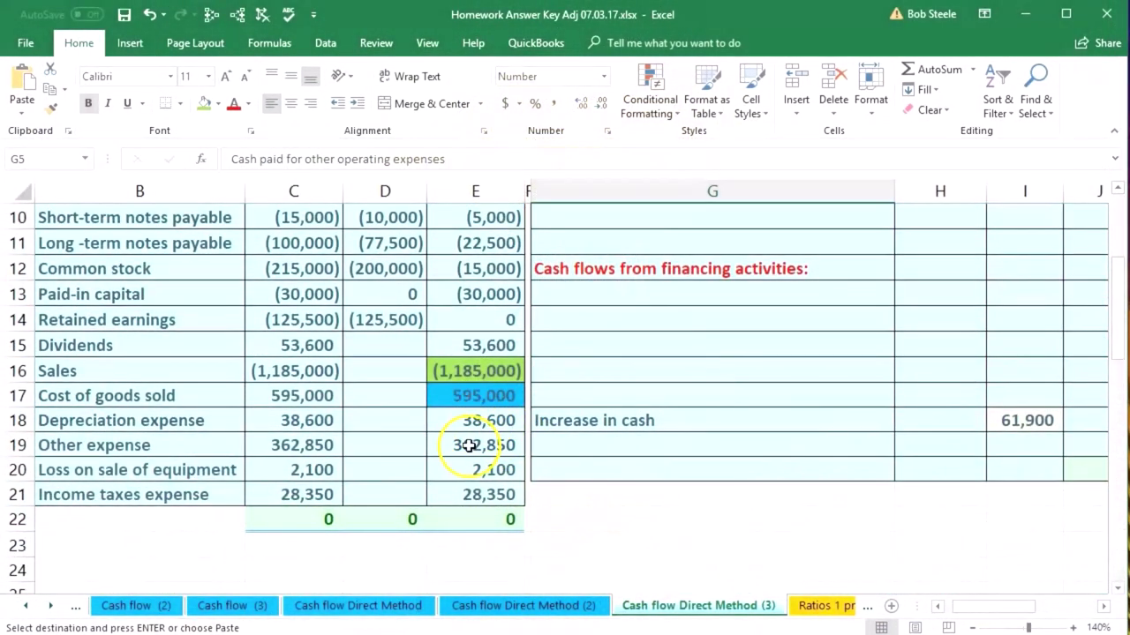
pyautogui.rightClick(469, 445)
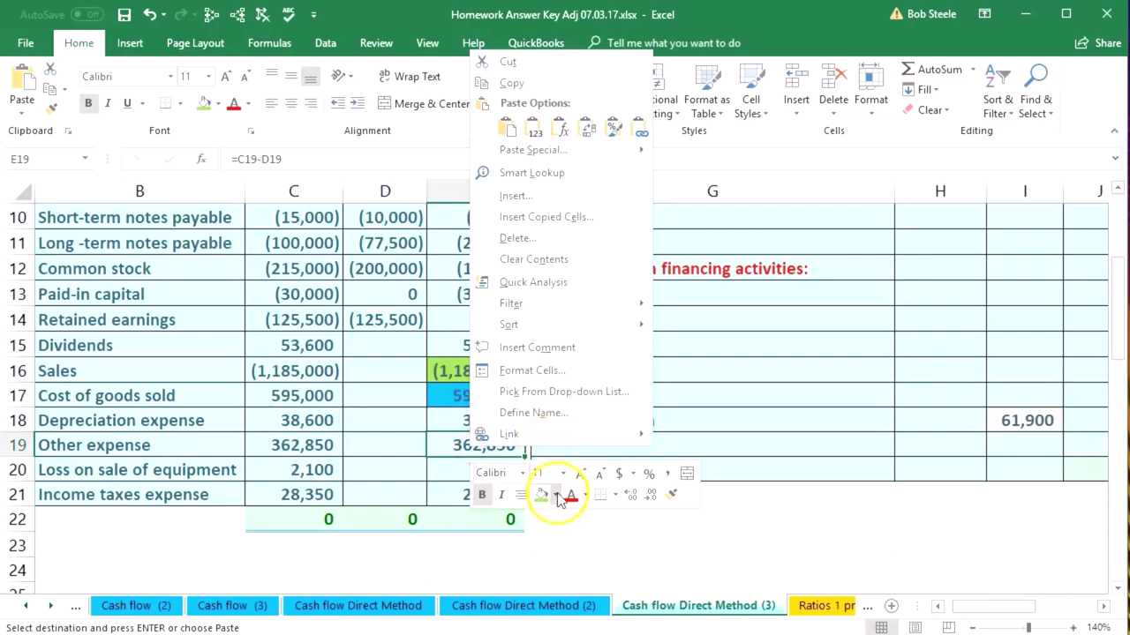
pyautogui.click(557, 495)
pyautogui.click(645, 535)
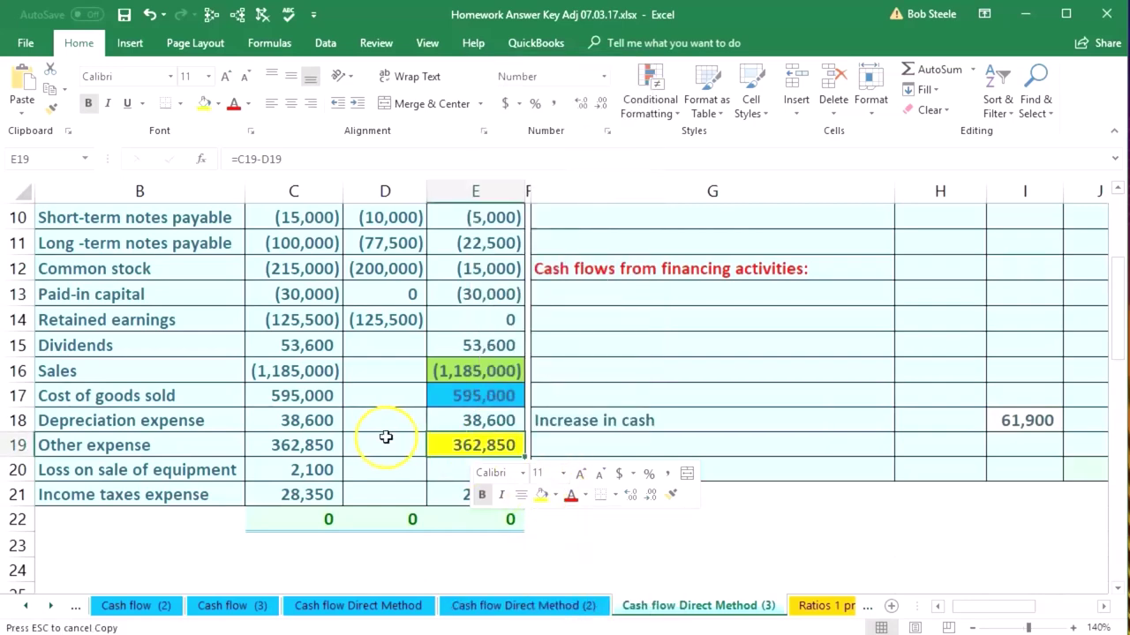
pyautogui.click(398, 443)
# Step: Apply the same yellow fill to the prepaid expenses difference in E6
pyautogui.scroll(2, 380, 436)
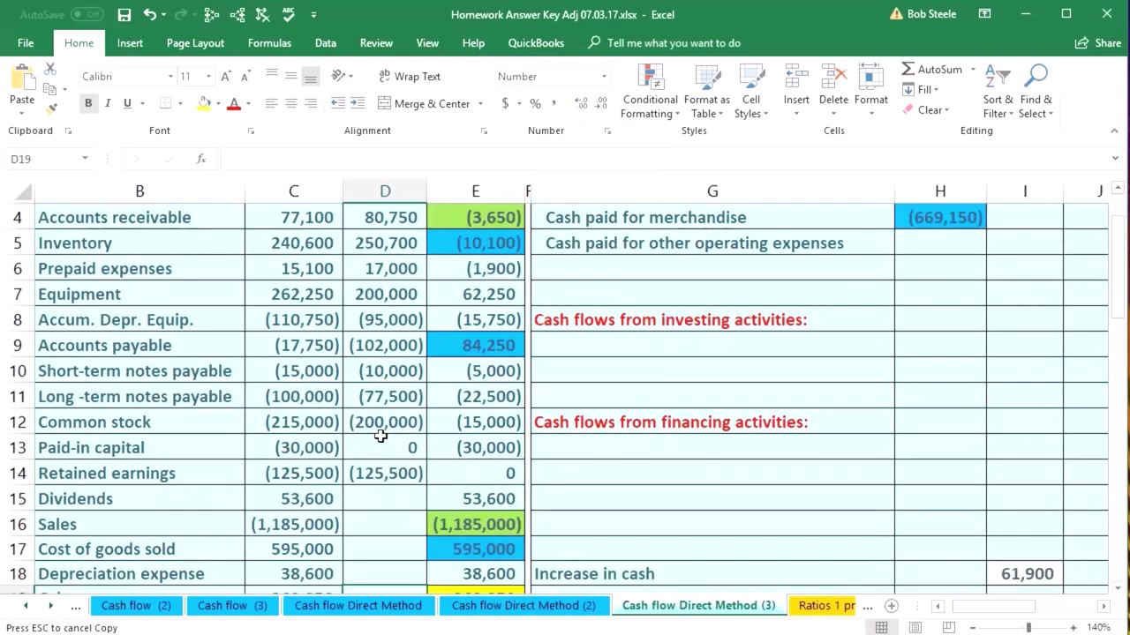
pyautogui.scroll(1, 380, 436)
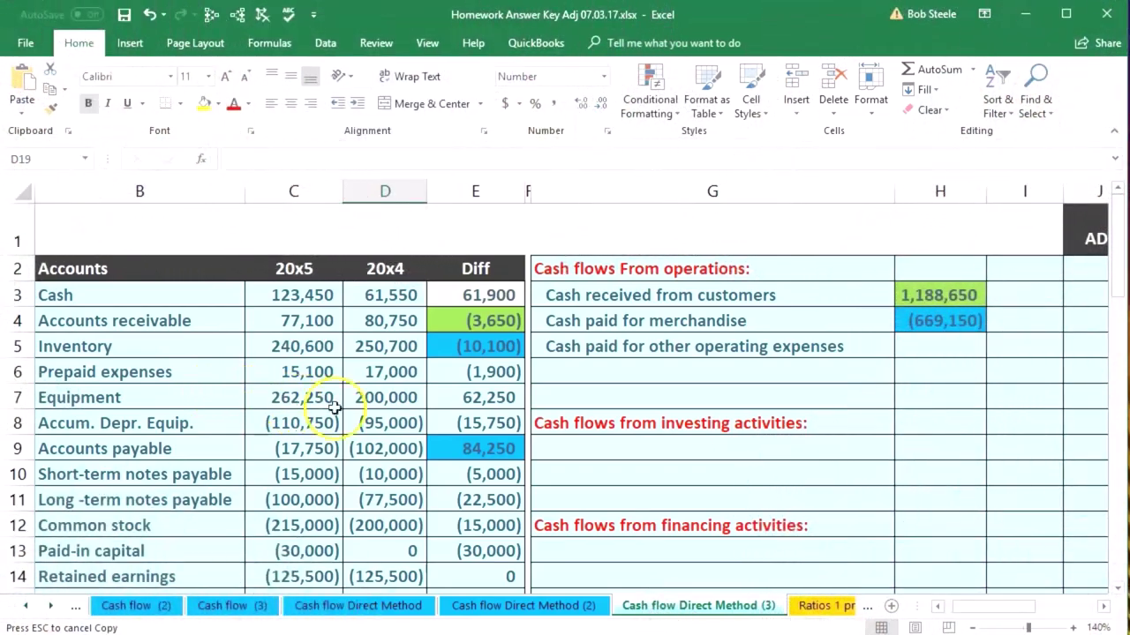
pyautogui.click(463, 378)
pyautogui.rightClick(465, 374)
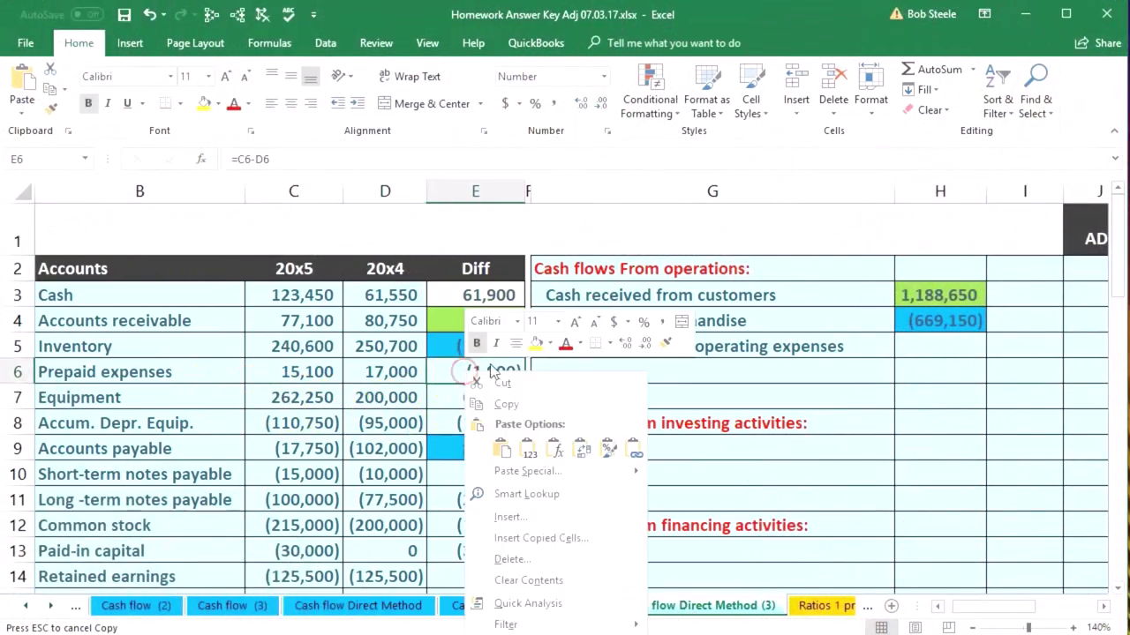
pyautogui.click(535, 344)
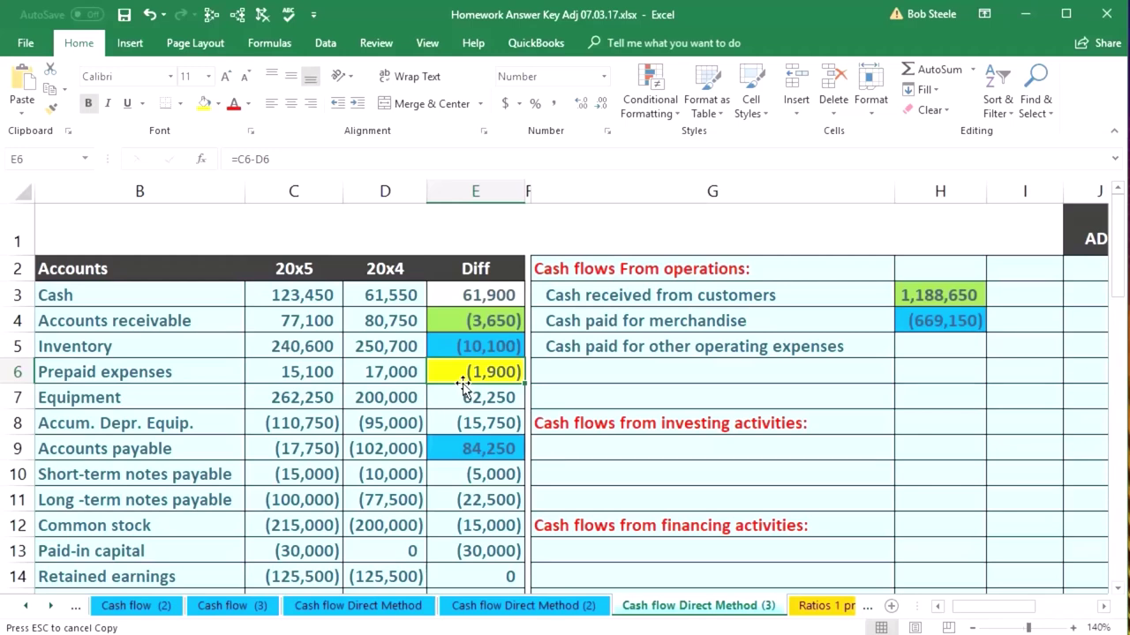
# Step: Calculate cash paid for other operating expenses in H5 from the other expense and prepaid expenses differences with the formula -E19-E6
pyautogui.click(904, 351)
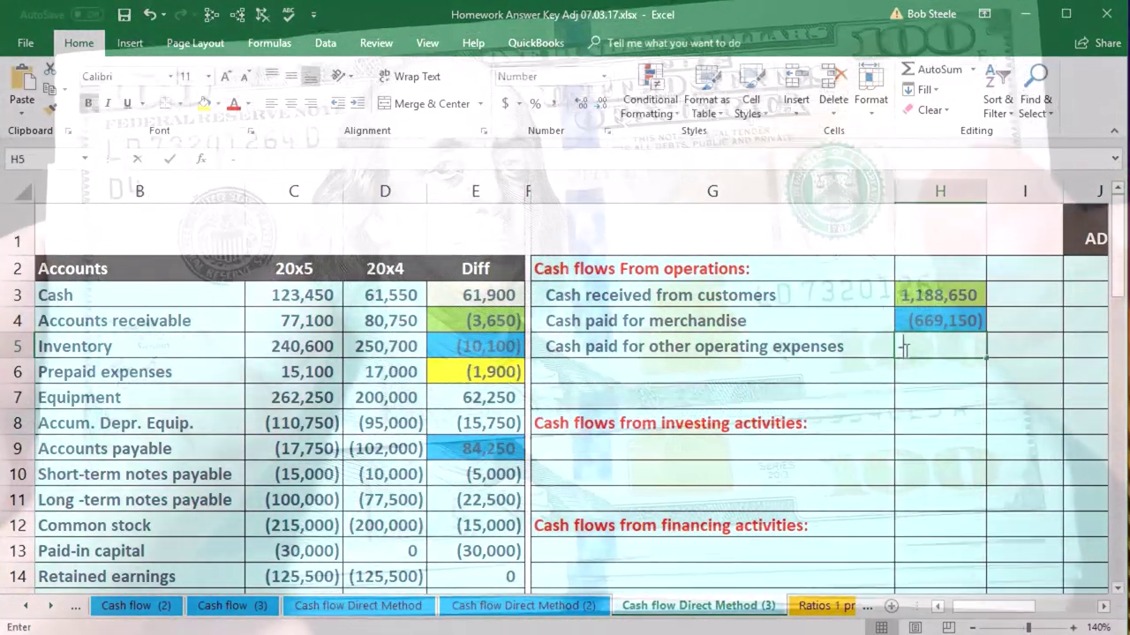
pyautogui.write('-')
pyautogui.scroll(-1, 905, 351)
pyautogui.scroll(-2, 904, 350)
pyautogui.click(474, 522)
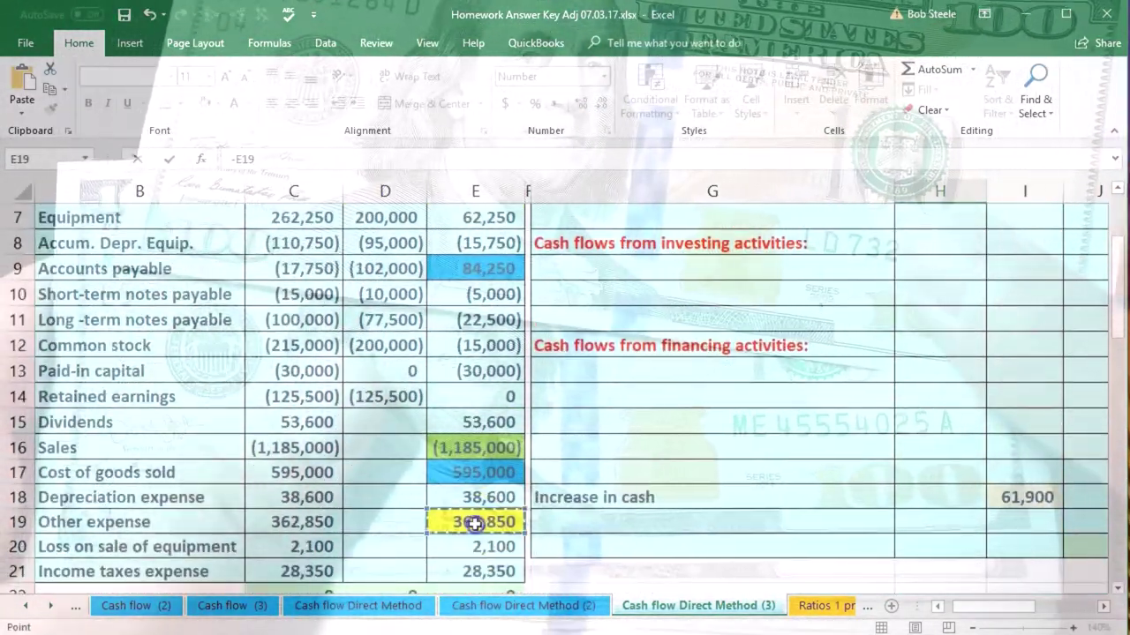
pyautogui.scroll(2, 494, 468)
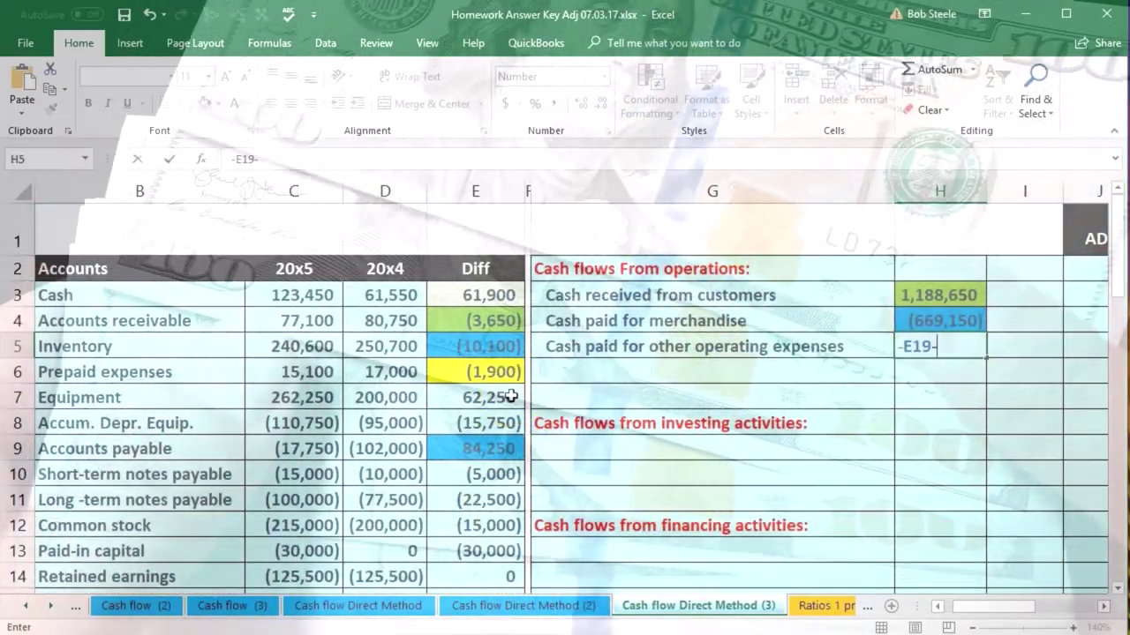
pyautogui.write('-')
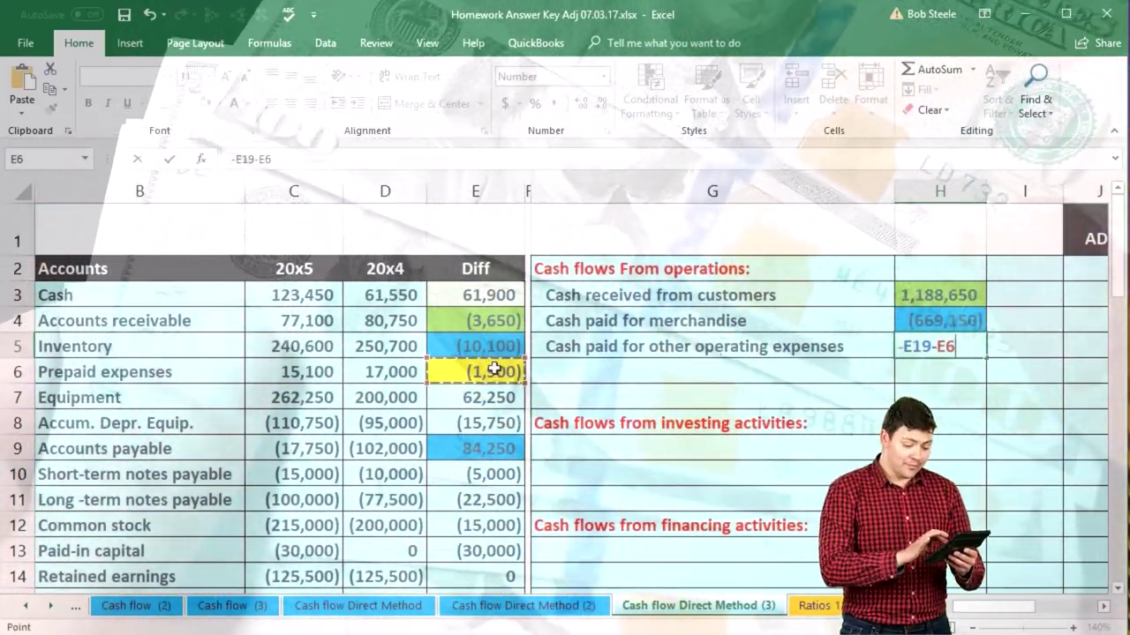
pyautogui.press('Return')
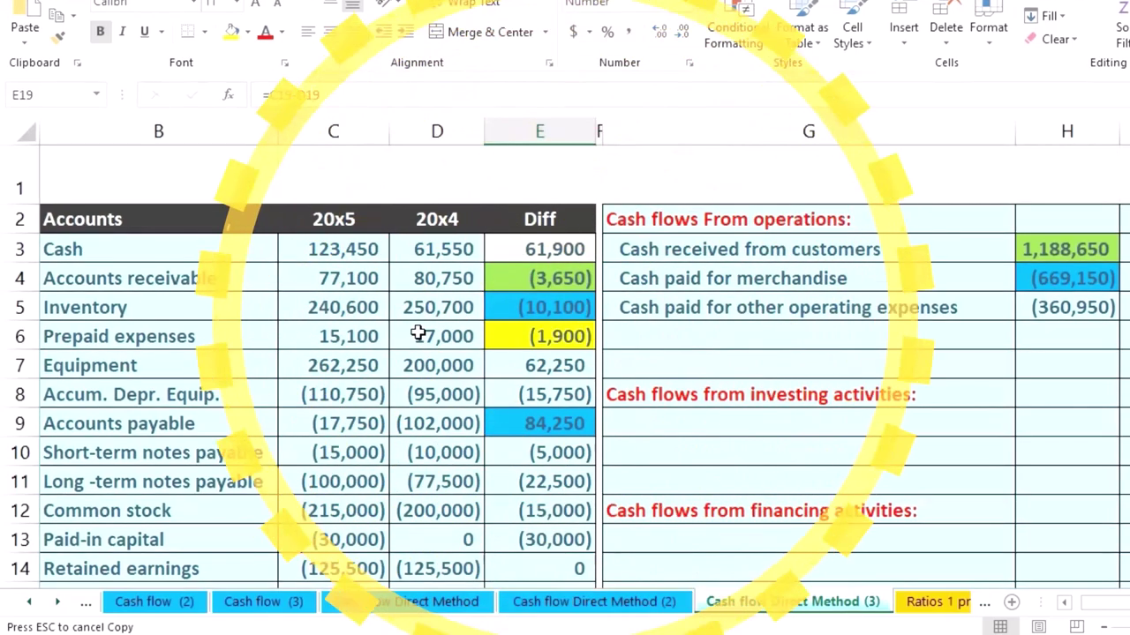
# Step: Apply the yellow fill to the cash paid for other operating expenses amount in H5
pyautogui.scroll(-3, 417, 332)
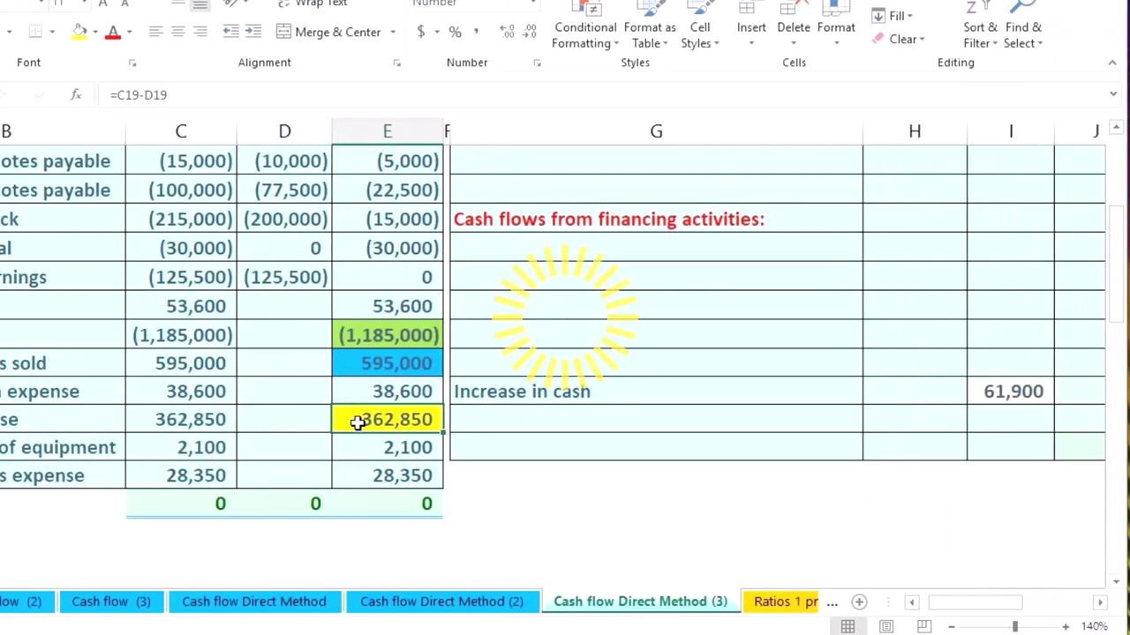
pyautogui.scroll(2, 357, 423)
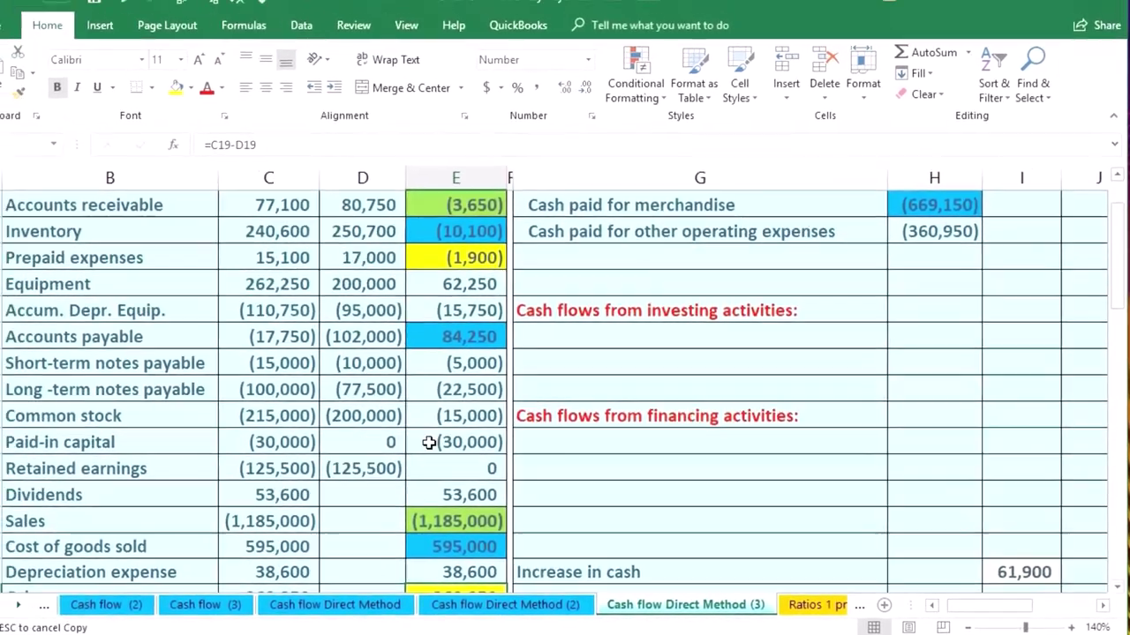
pyautogui.scroll(1, 363, 425)
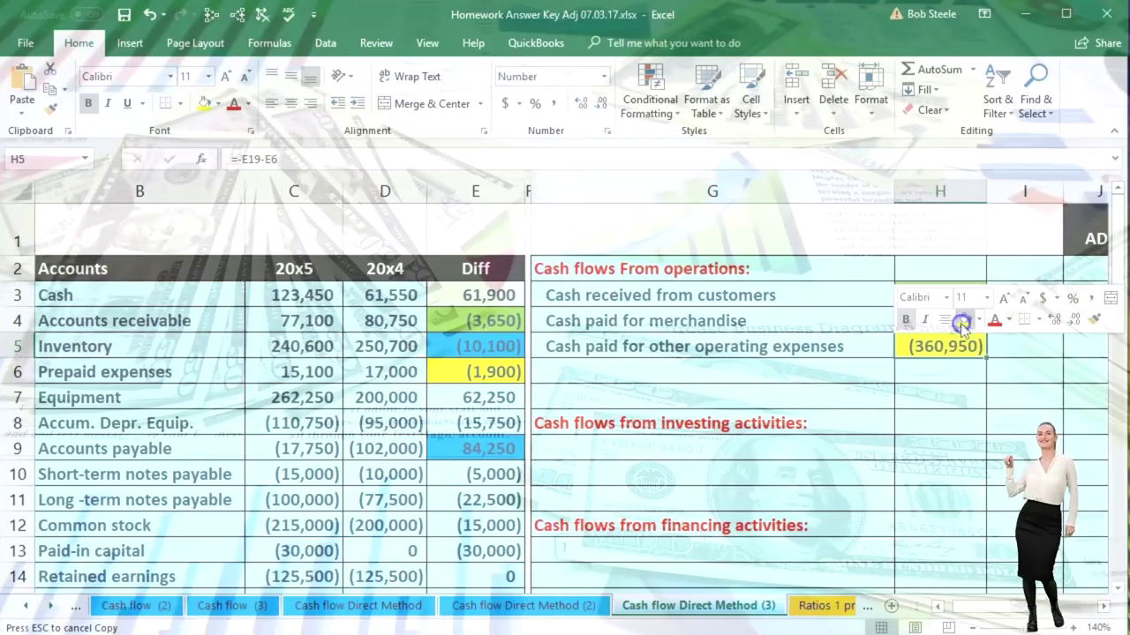
pyautogui.click(855, 388)
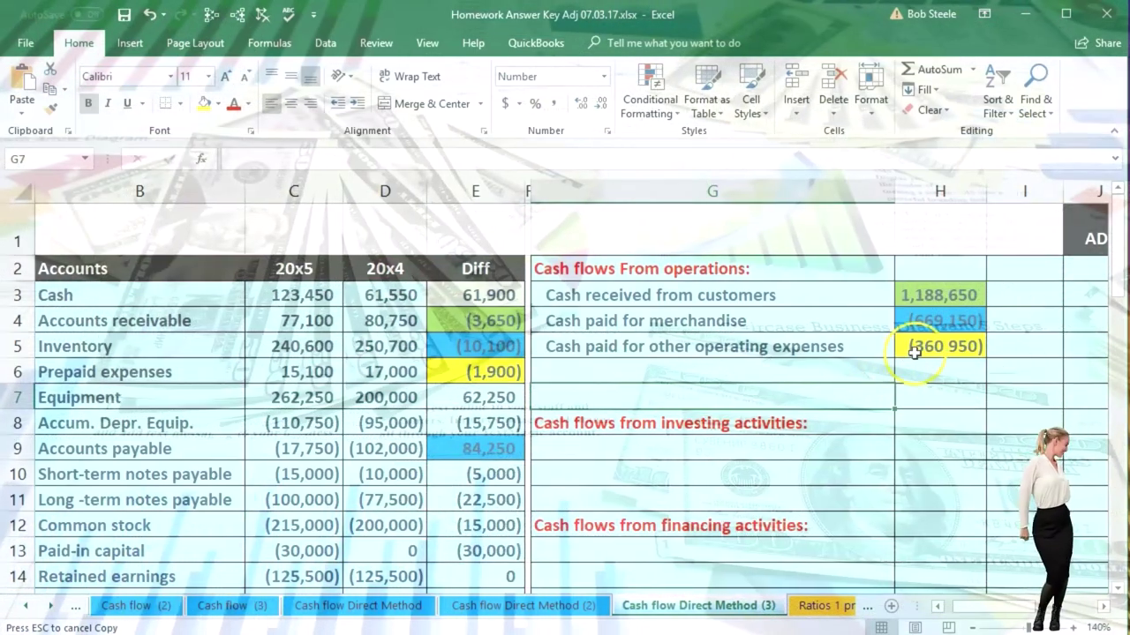
pyautogui.click(915, 349)
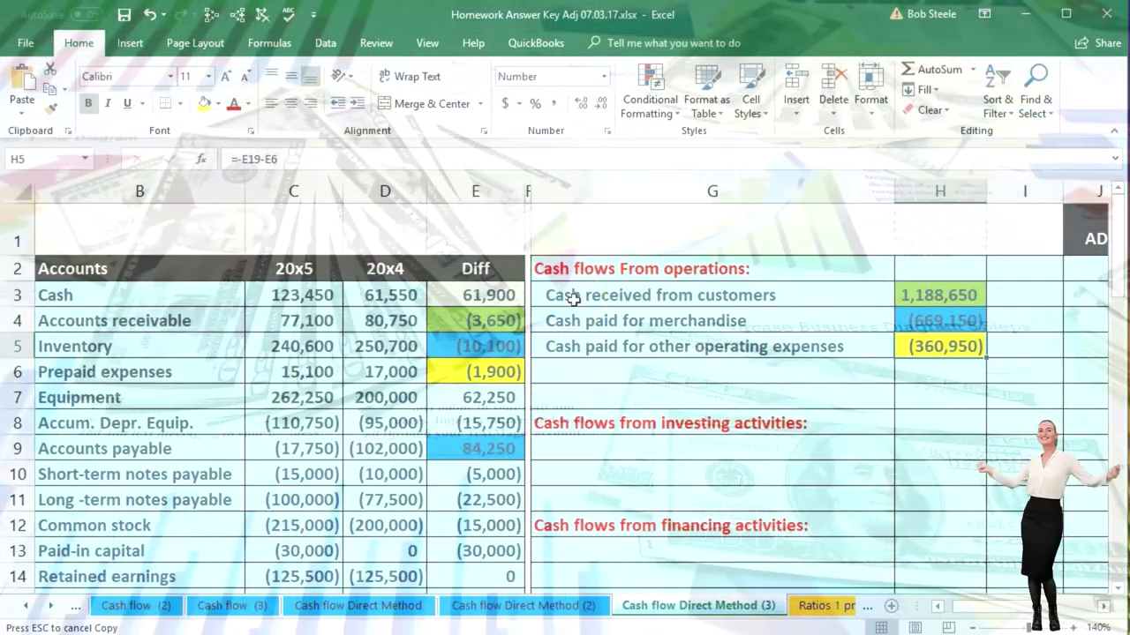
# Step: Examine the loss on sale of equipment account in row 20 and its difference in E20
pyautogui.click(593, 406)
pyautogui.scroll(-3, 592, 409)
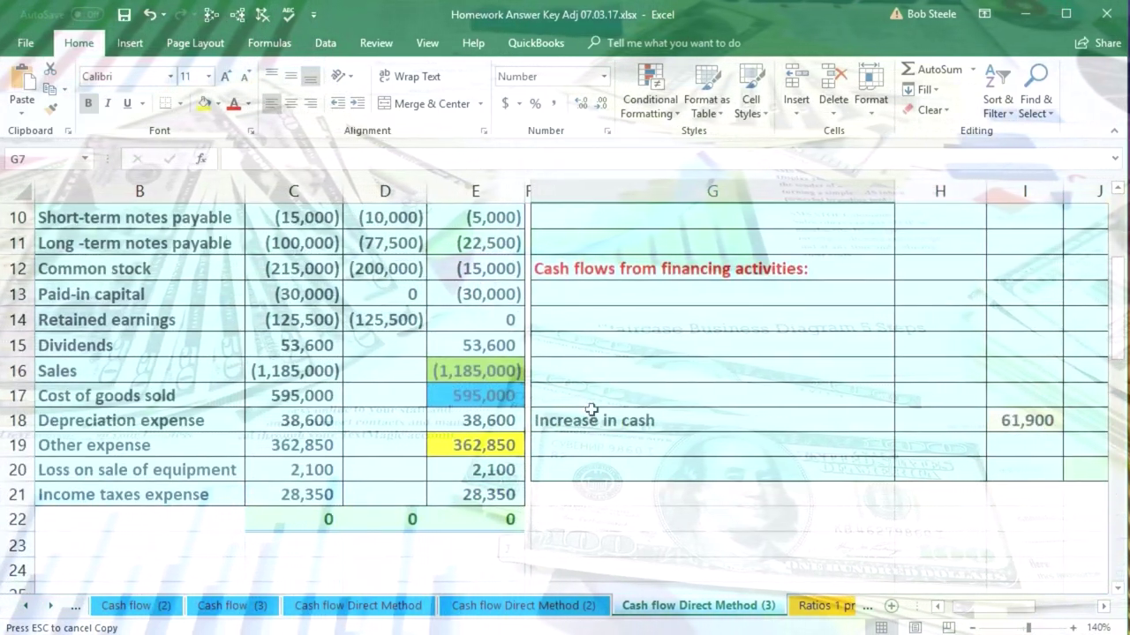
pyautogui.click(475, 474)
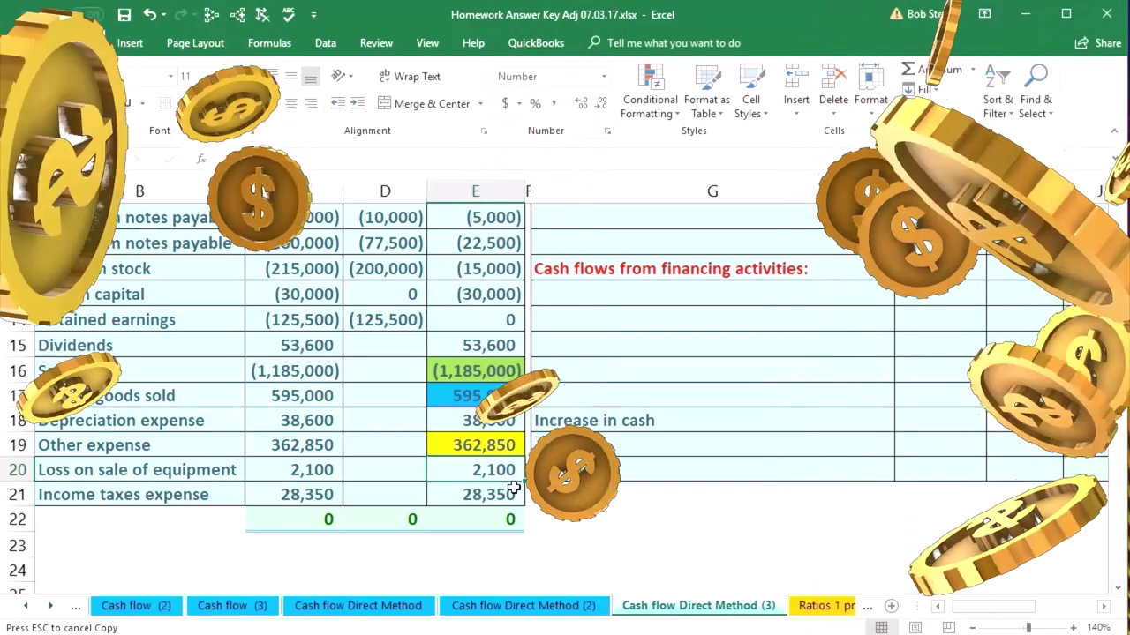
pyautogui.press('Left')
pyautogui.press('Left')
pyautogui.press('Left')
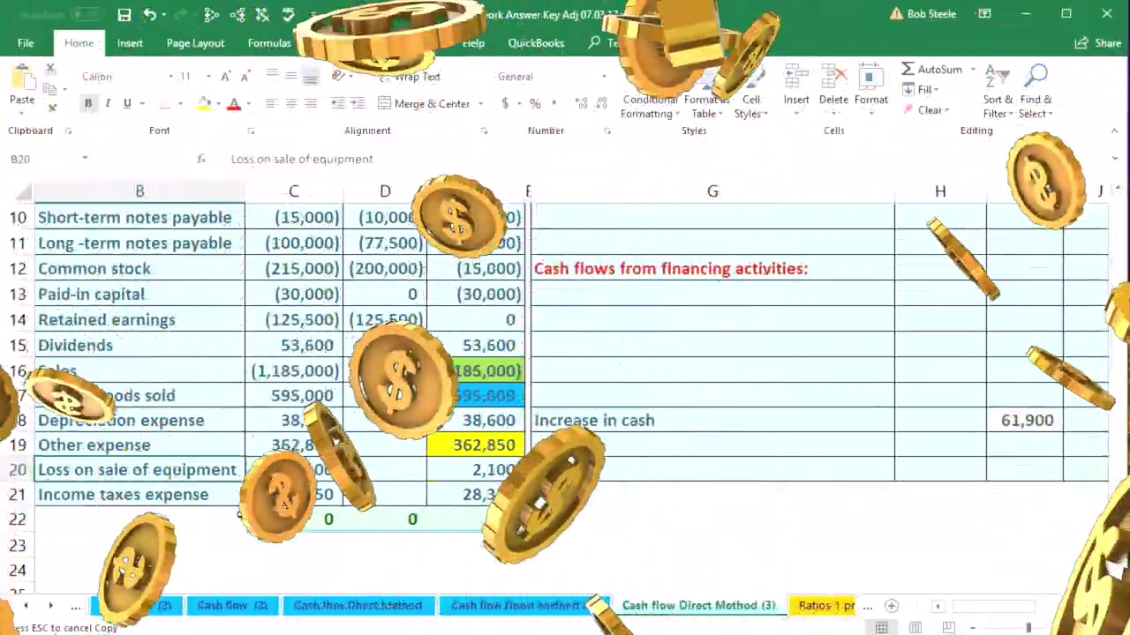
# Step: Examine the depreciation expense difference in E18 and the loss on sale of equipment difference in E20
pyautogui.scroll(1, 244, 515)
pyautogui.scroll(2, 244, 515)
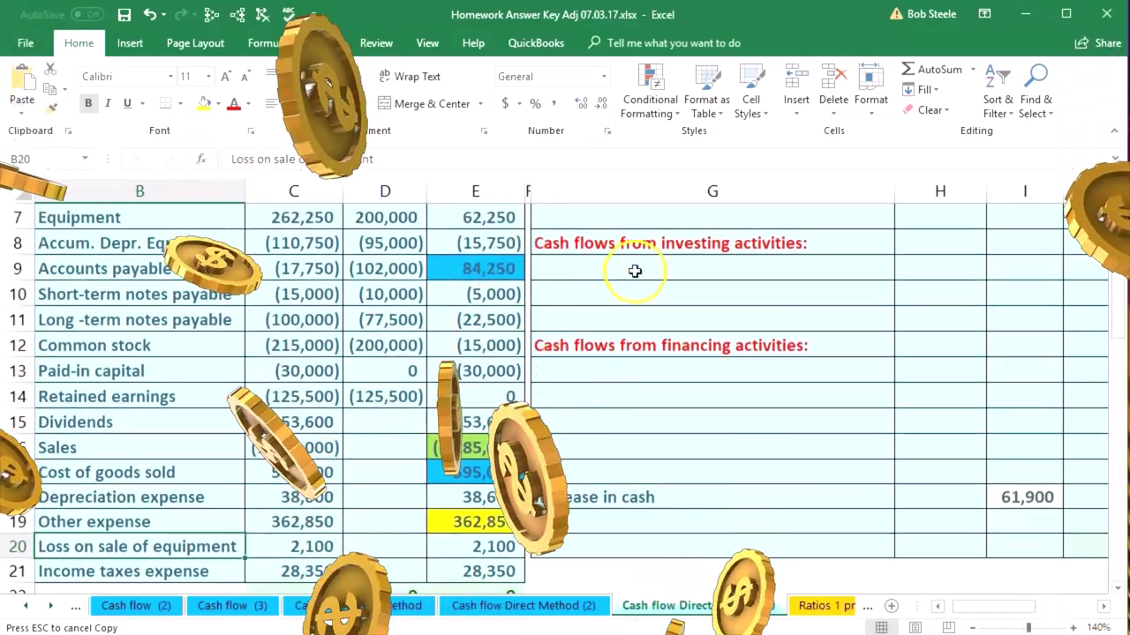
pyautogui.scroll(-1, 479, 474)
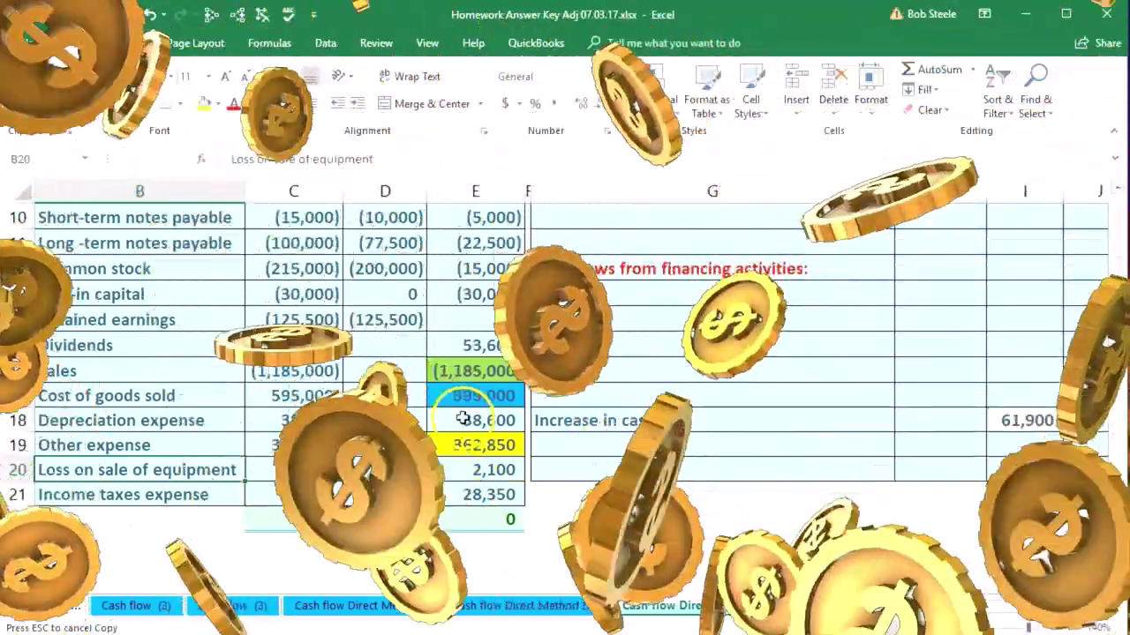
pyautogui.click(459, 470)
pyautogui.click(460, 426)
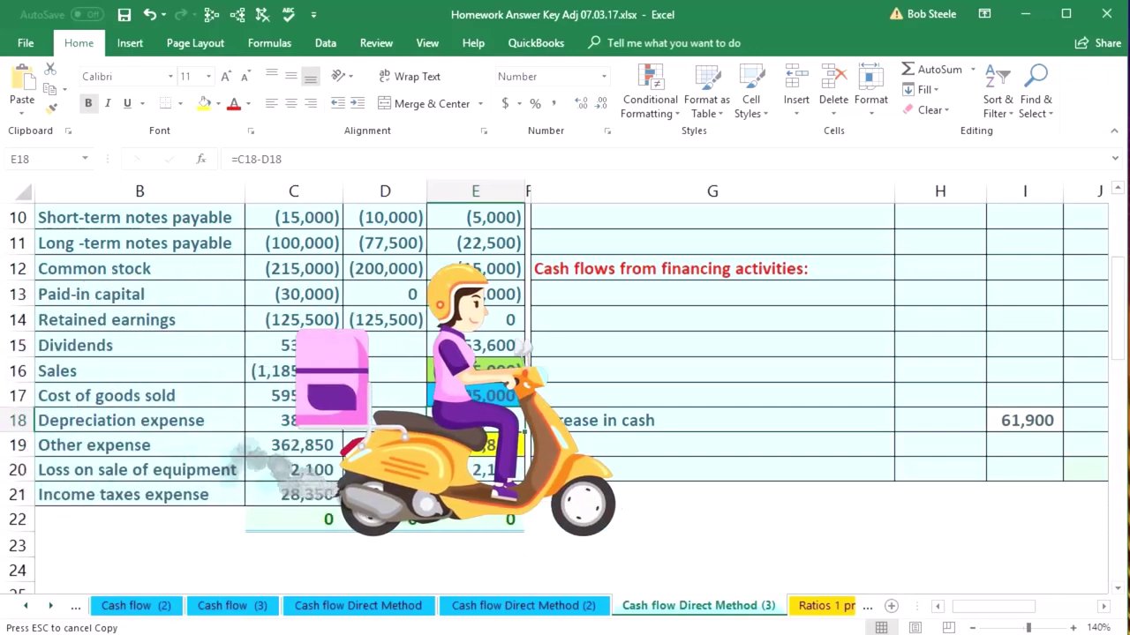
pyautogui.click(453, 473)
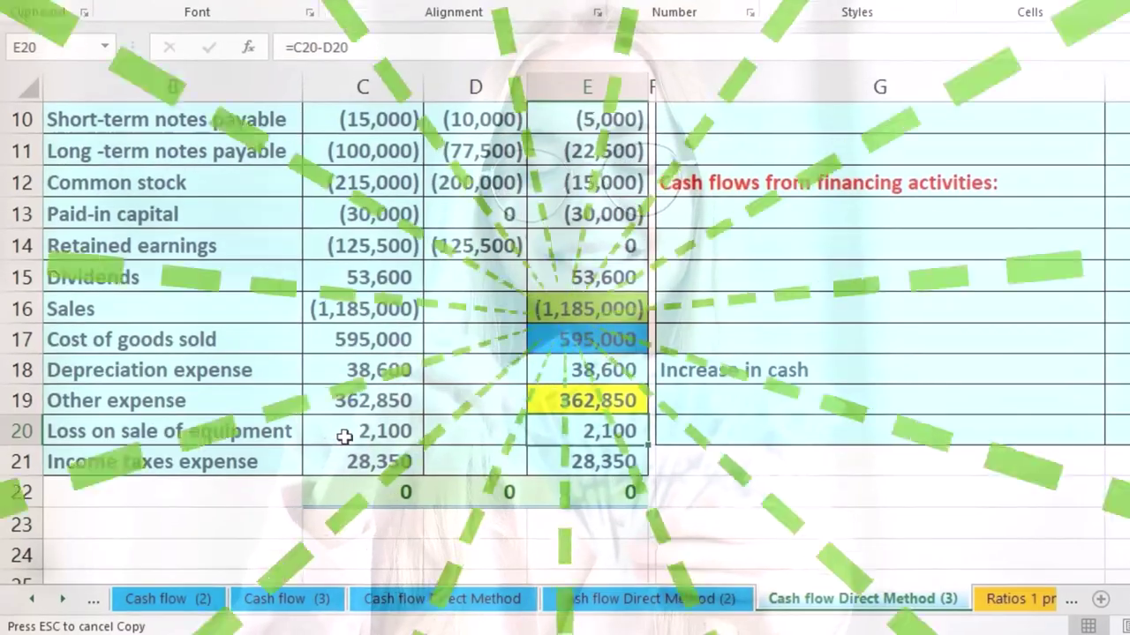
pyautogui.click(443, 456)
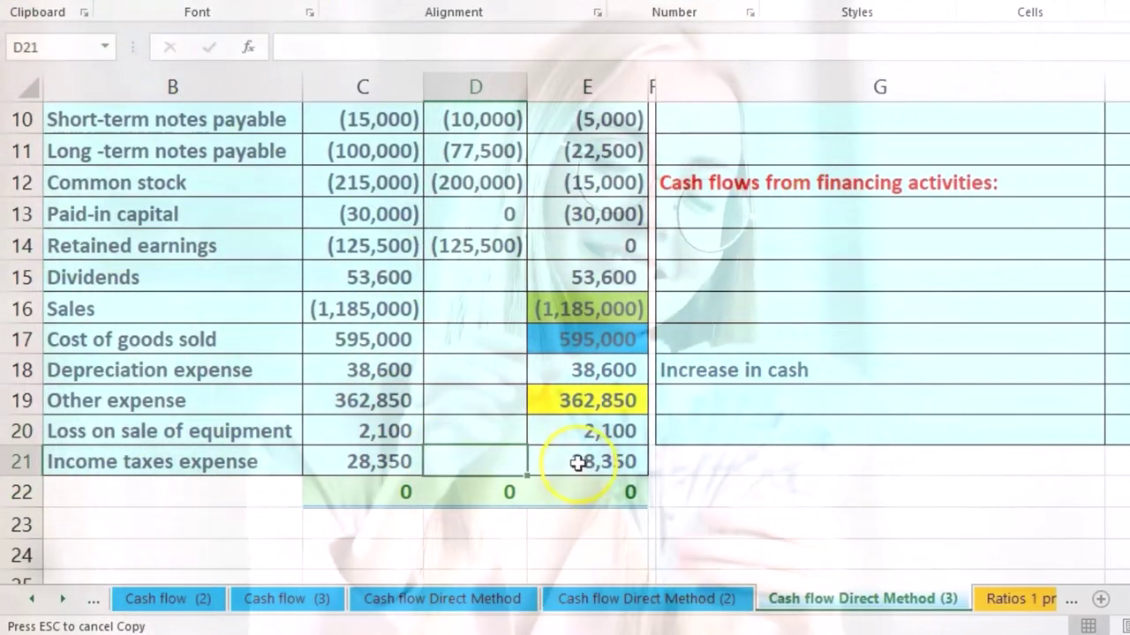
# Step: Fill the income taxes expense difference in E21 with the standard orange color
pyautogui.click(576, 466)
pyautogui.scroll(2, 583, 467)
pyautogui.scroll(1, 564, 472)
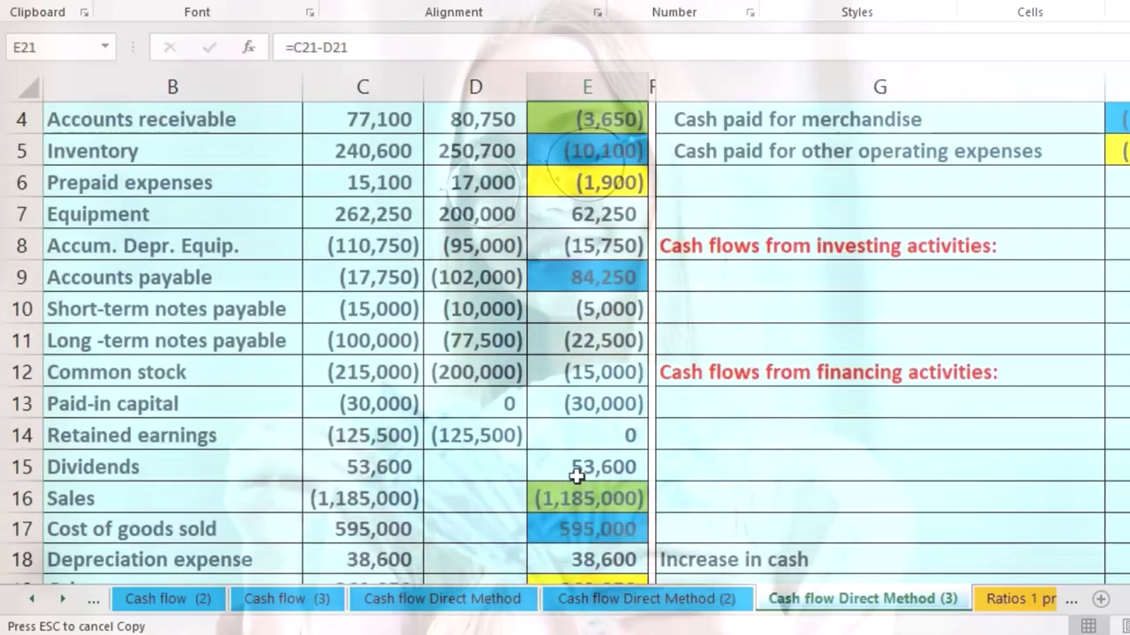
pyautogui.scroll(1, 568, 443)
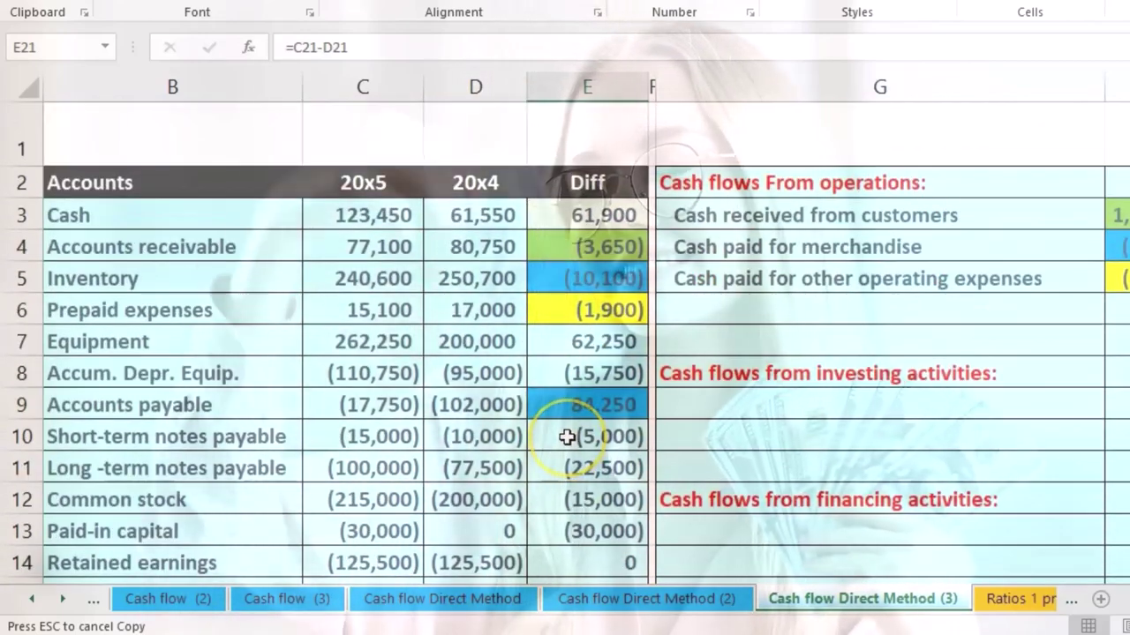
pyautogui.scroll(-2, 566, 437)
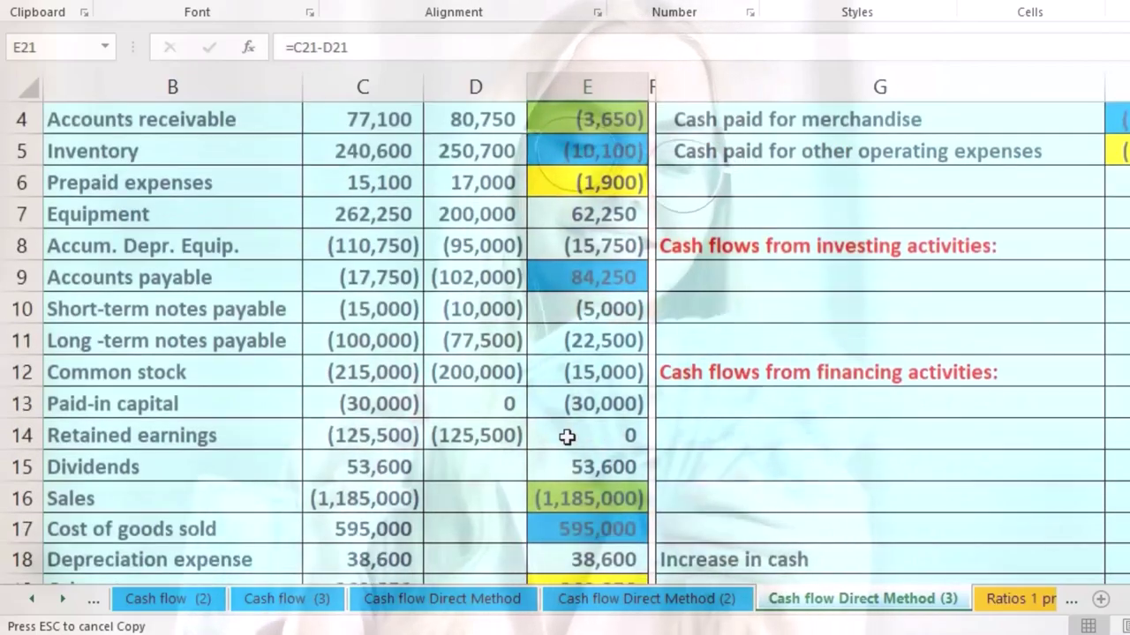
pyautogui.rightClick(601, 556)
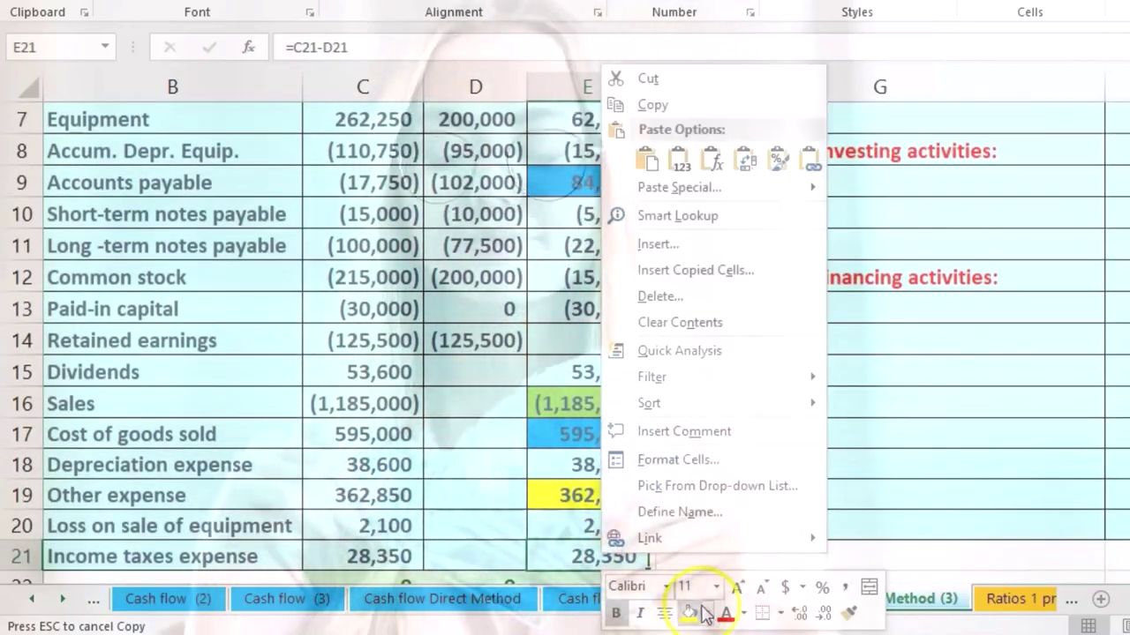
pyautogui.click(706, 612)
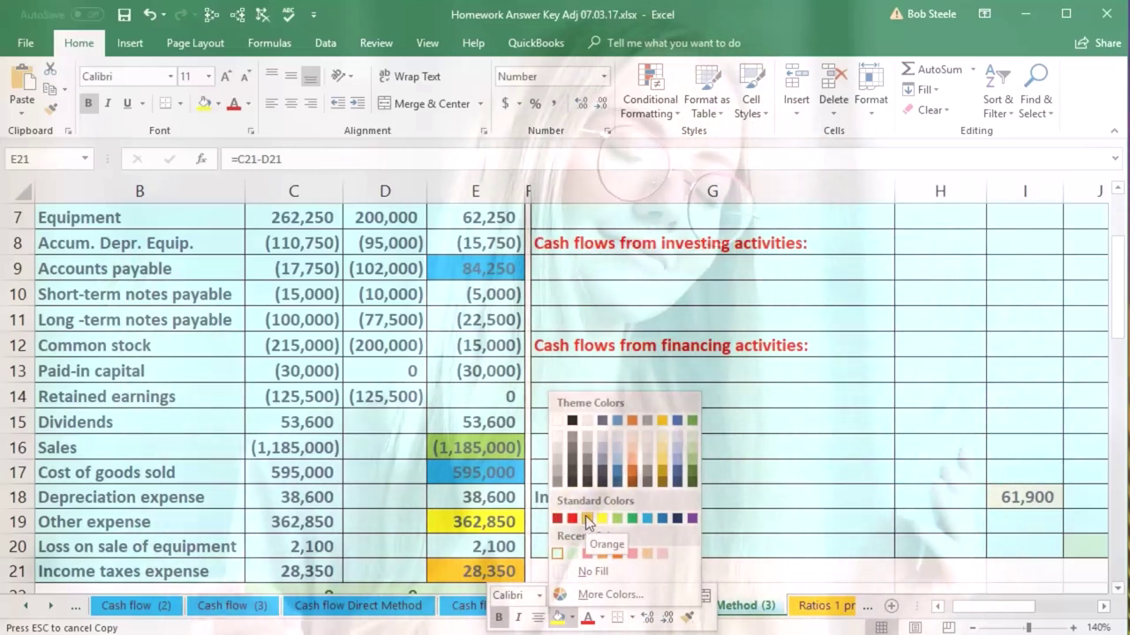
pyautogui.click(585, 518)
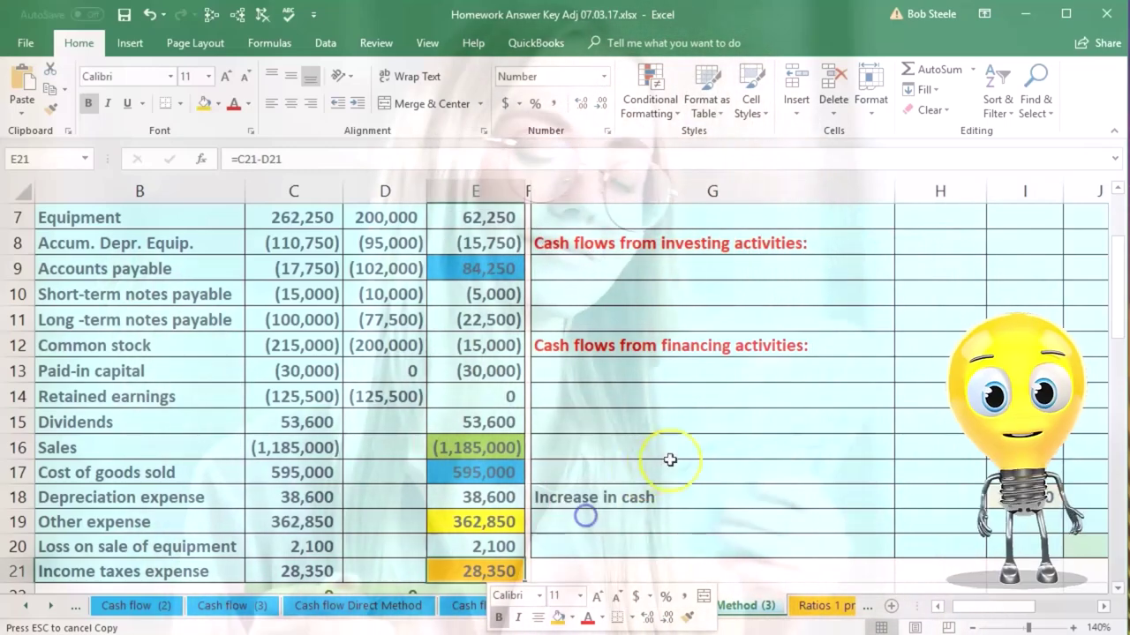
# Step: Label G6 "Cash paid for taxes" and calculate its amount in H6 from the income taxes expense difference with the formula -E21
pyautogui.scroll(2, 722, 457)
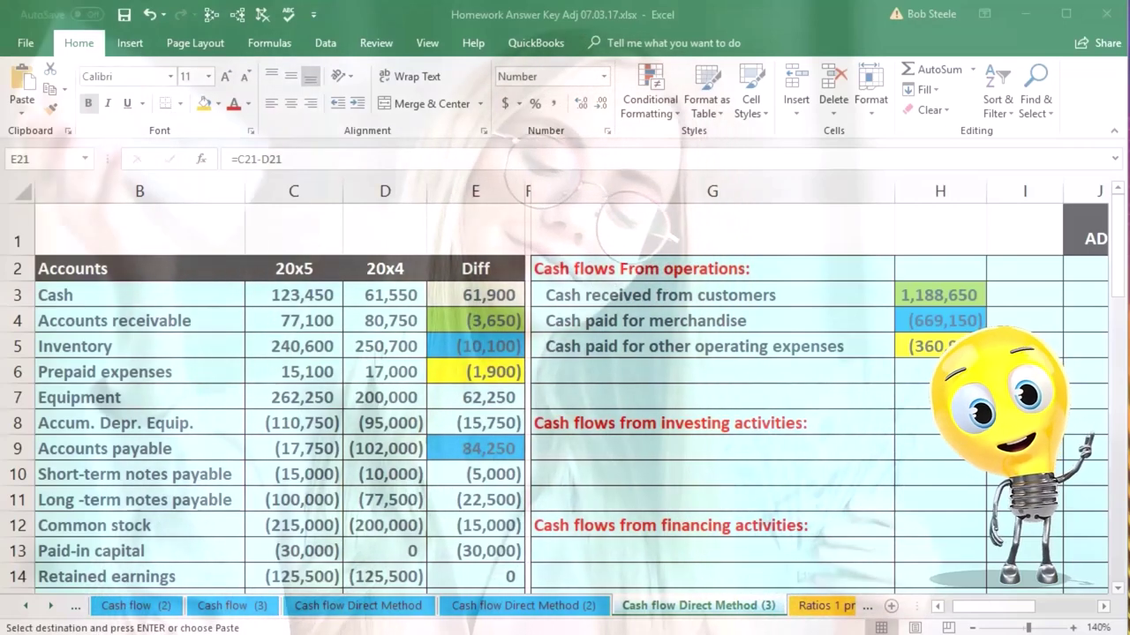
pyautogui.click(834, 386)
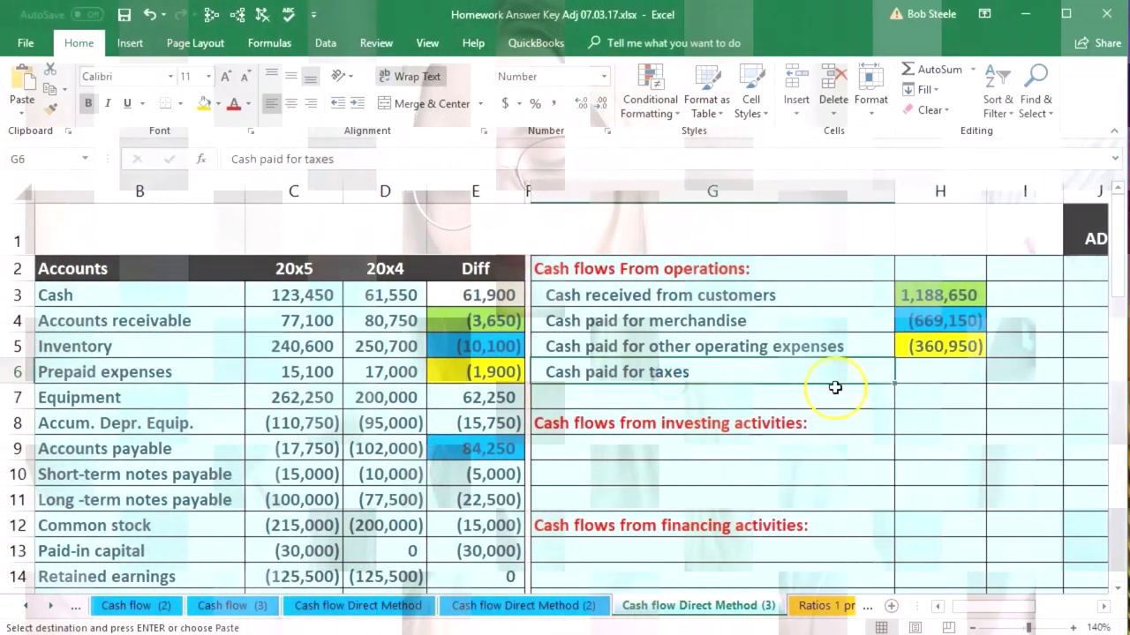
pyautogui.click(943, 372)
pyautogui.write('-')
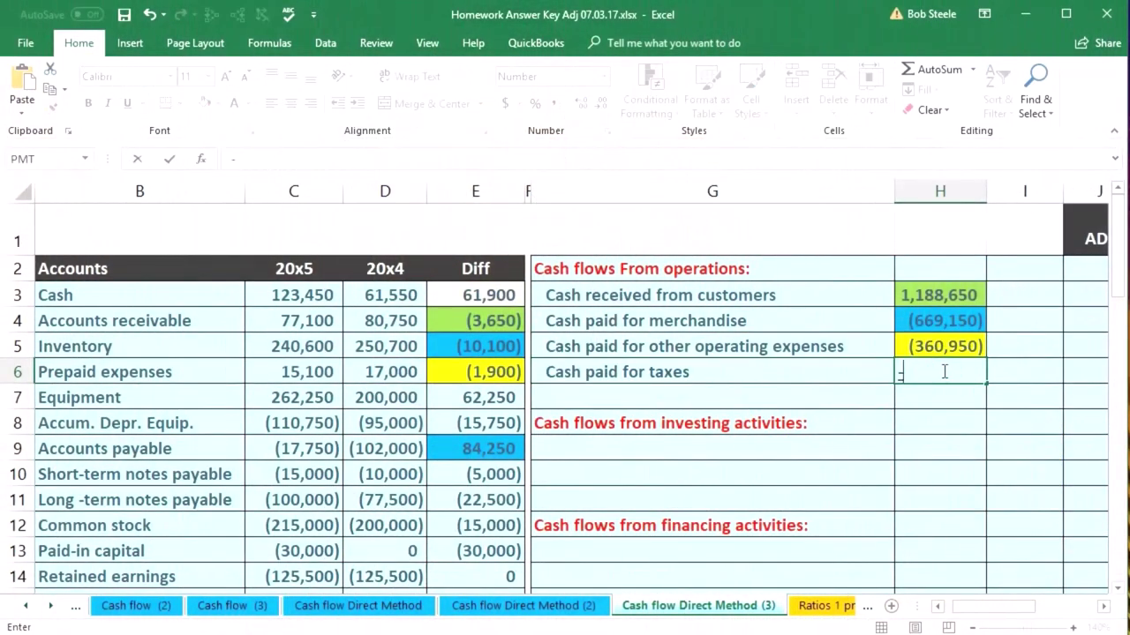
pyautogui.scroll(-2, 582, 433)
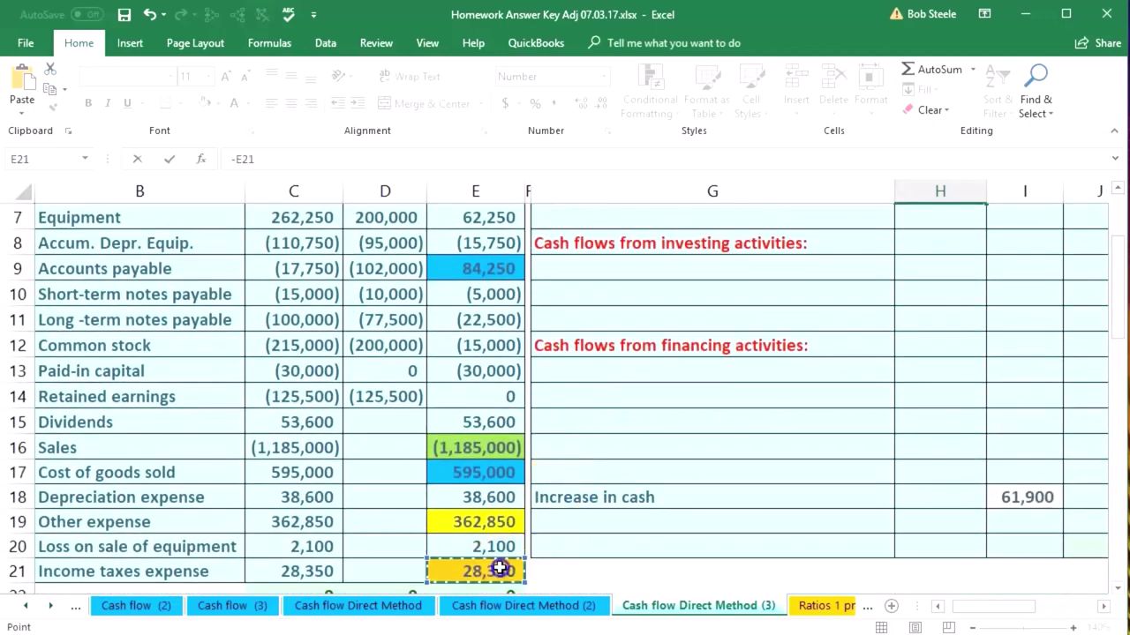
pyautogui.scroll(2, 732, 442)
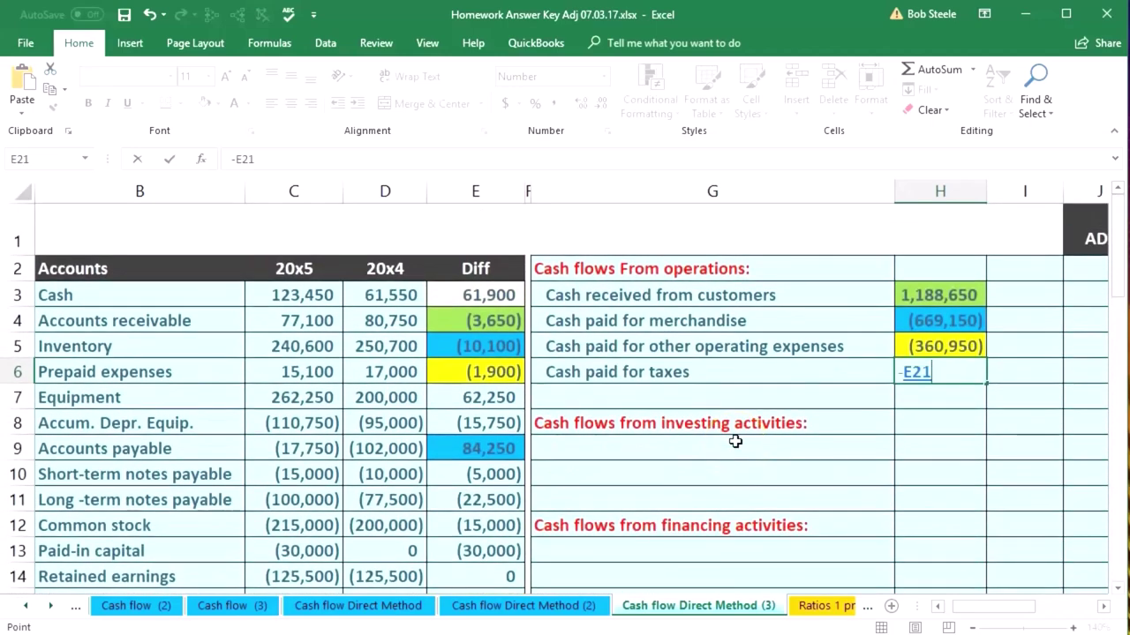
pyautogui.press('Return')
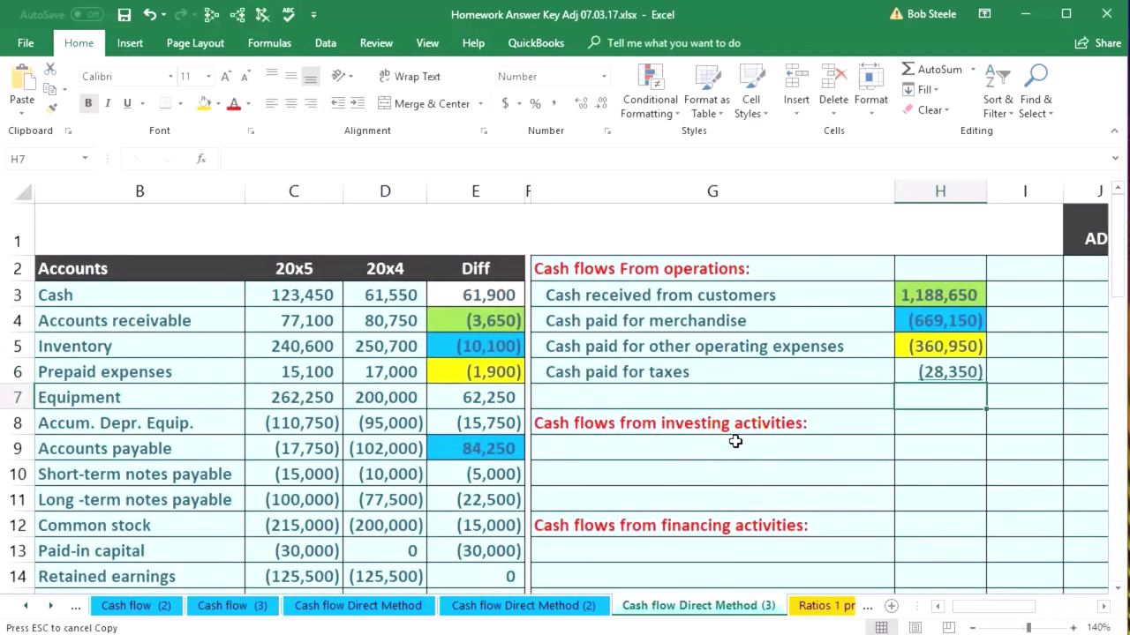
# Step: Apply the same orange fill to the cash paid for taxes amount in H6
pyautogui.rightClick(925, 375)
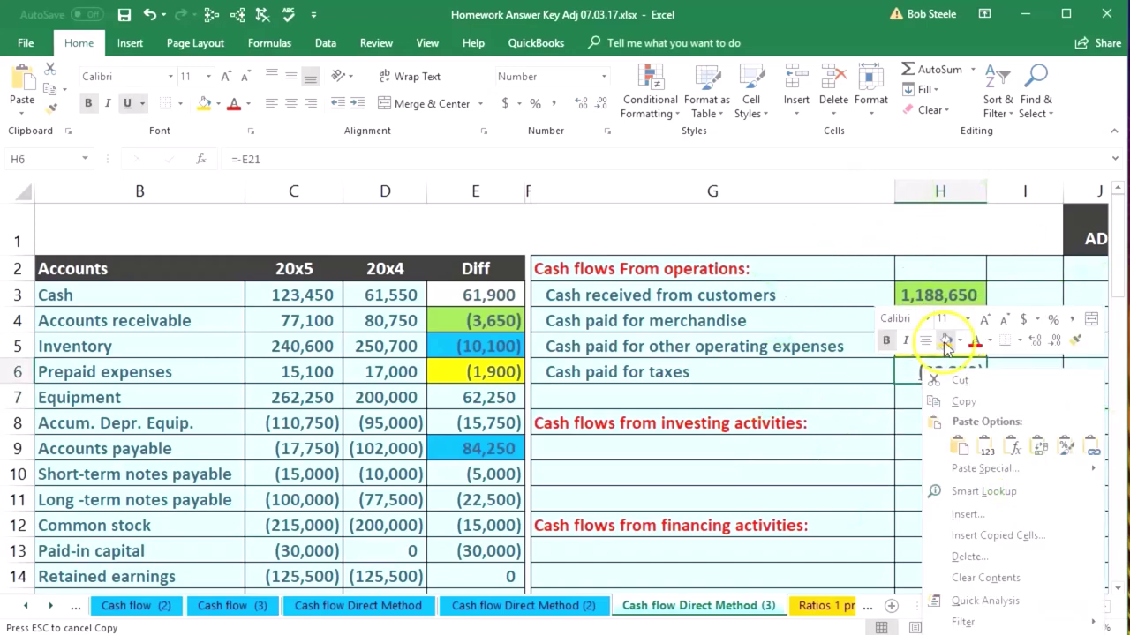
pyautogui.click(946, 341)
pyautogui.click(802, 429)
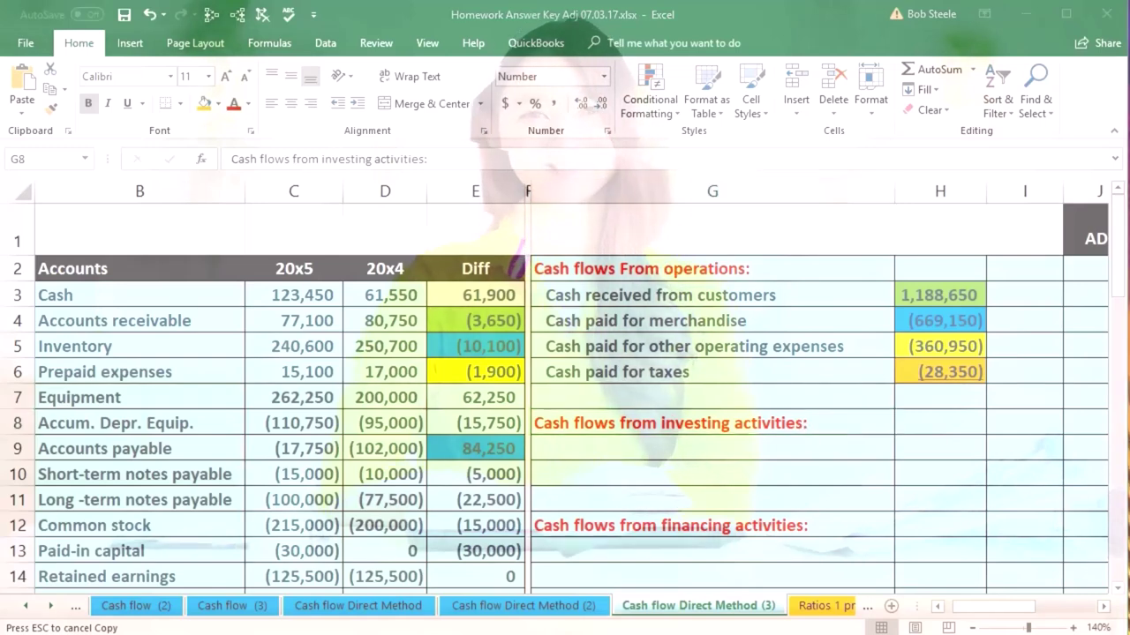
# Step: Enter the label "Net cash flow from operating activities" in G7
pyautogui.click(698, 396)
pyautogui.write('Net cash flow from operating activities')
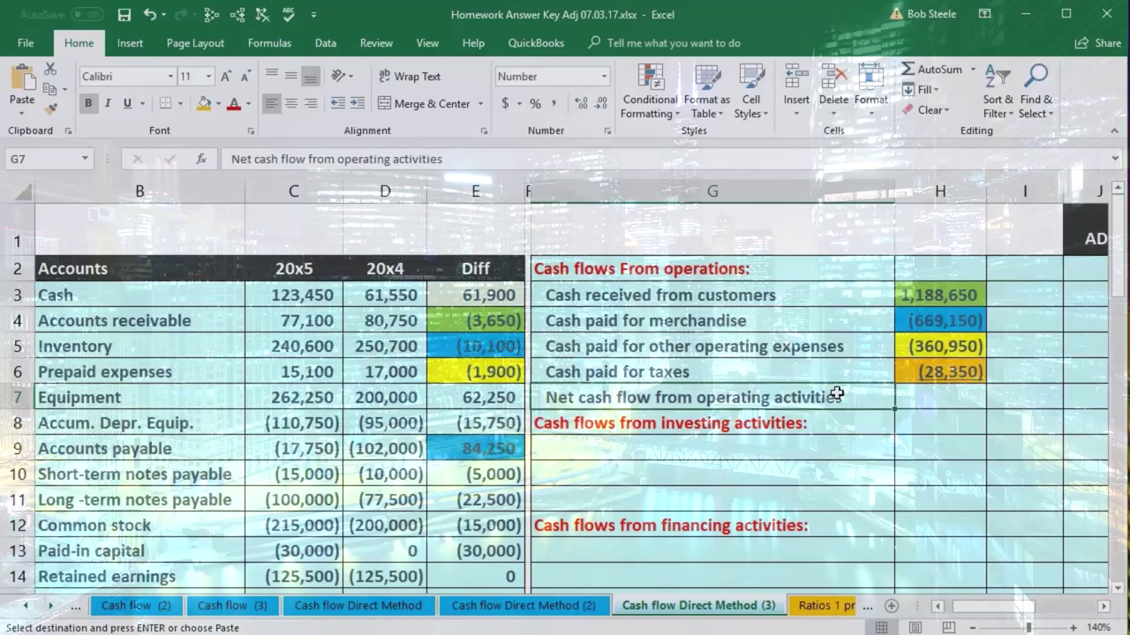
pyautogui.press('Right')
pyautogui.press('Right')
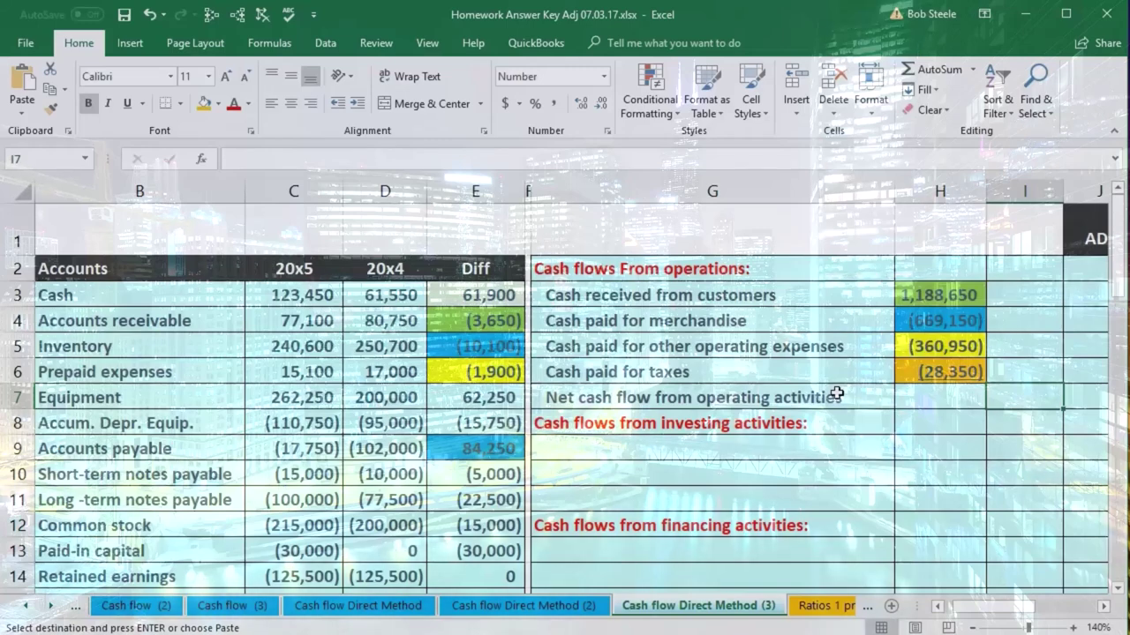
# Step: Total the operating cash flow amounts in I7 with the formula =SUM(H3:H6)
pyautogui.moveTo(917, 301); pyautogui.dragTo(924, 375)
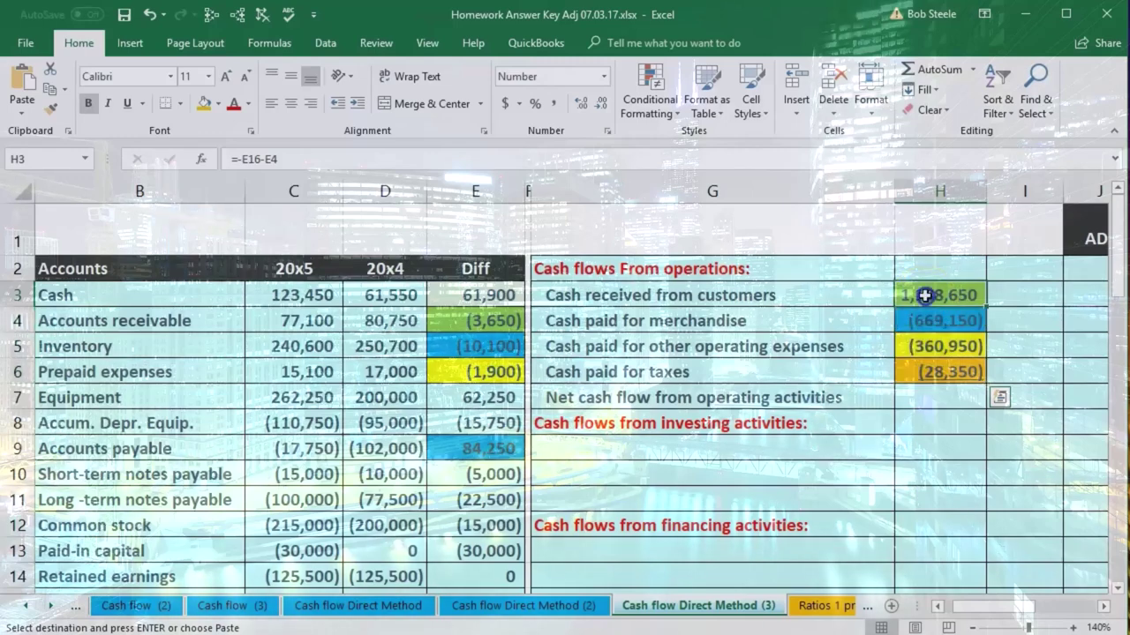
pyautogui.moveTo(924, 295); pyautogui.dragTo(922, 335)
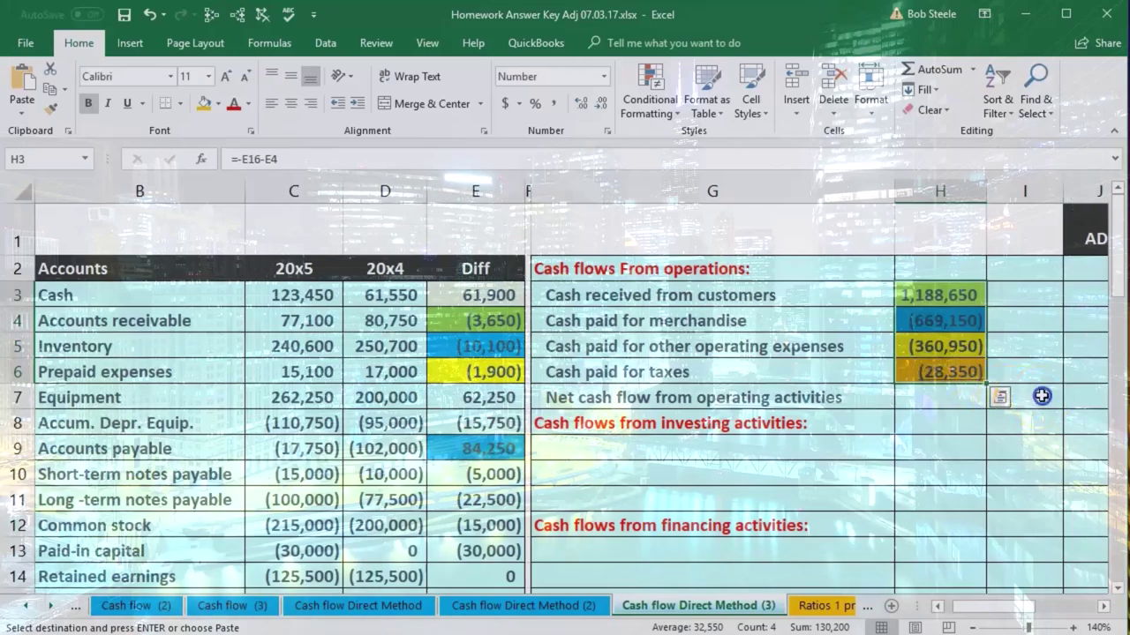
pyautogui.click(1041, 396)
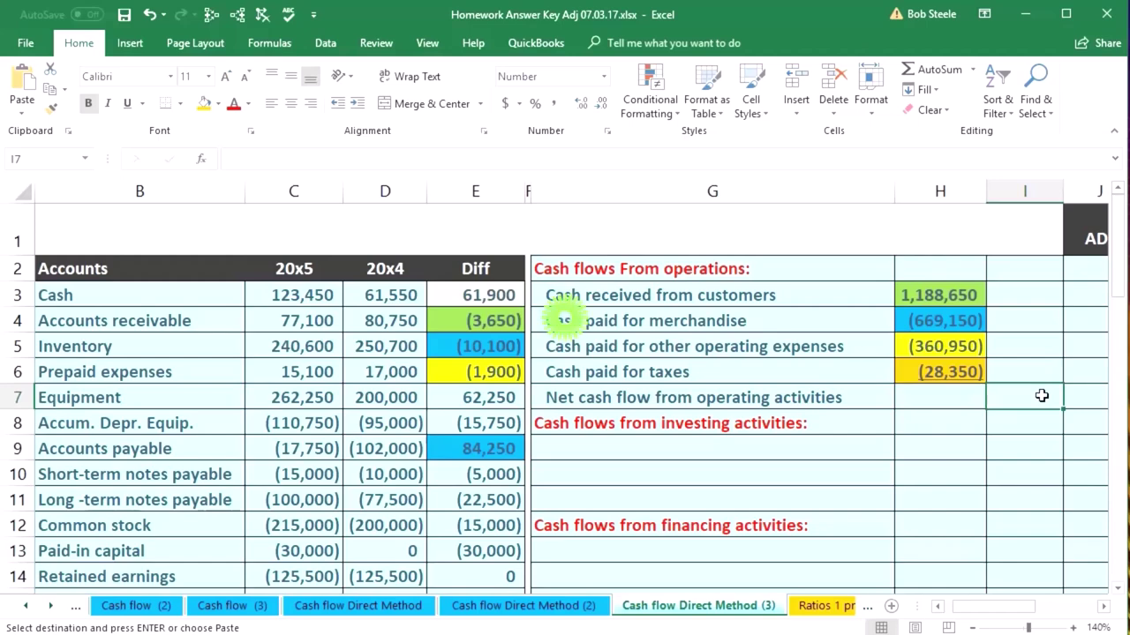
pyautogui.write('=sum')
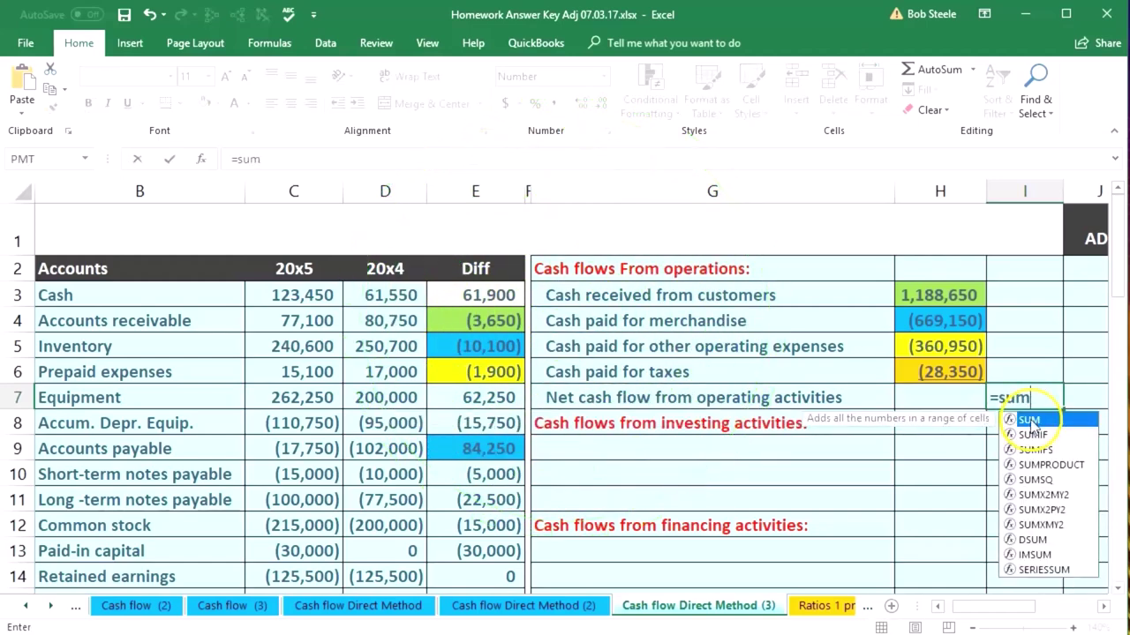
pyautogui.doubleClick(1029, 421)
pyautogui.click(949, 295)
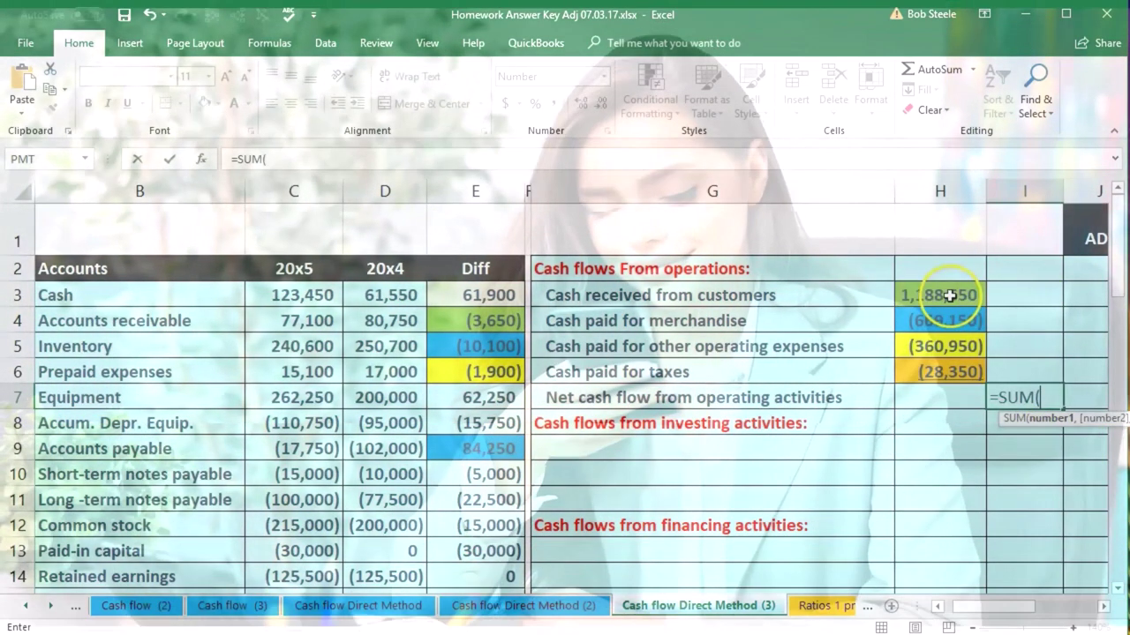
pyautogui.moveTo(949, 296); pyautogui.dragTo(955, 372)
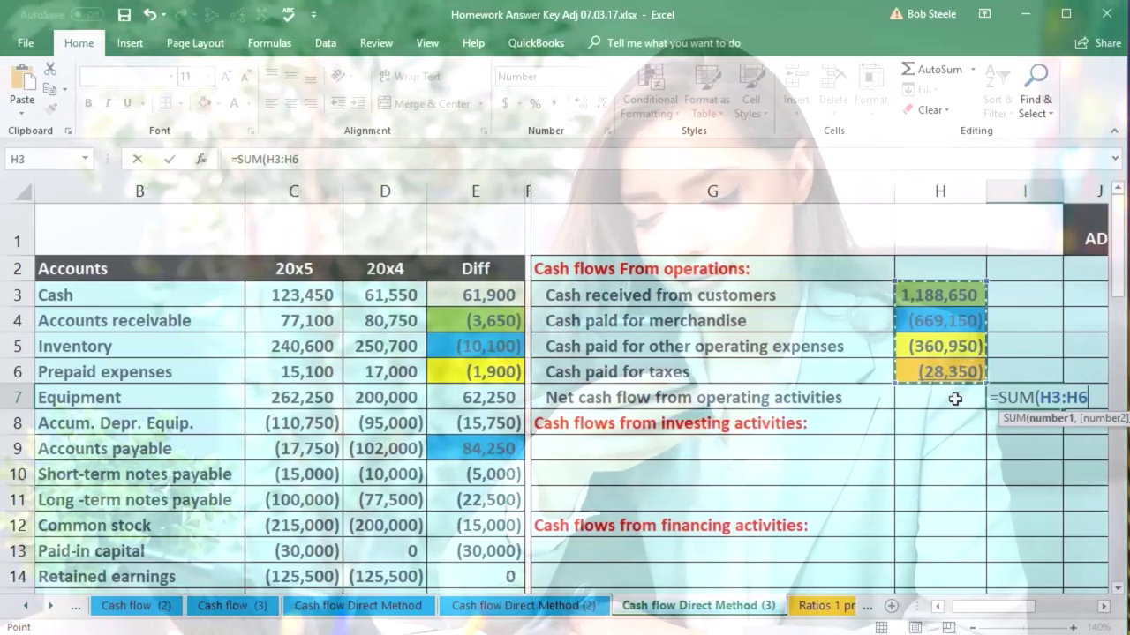
pyautogui.press('Return')
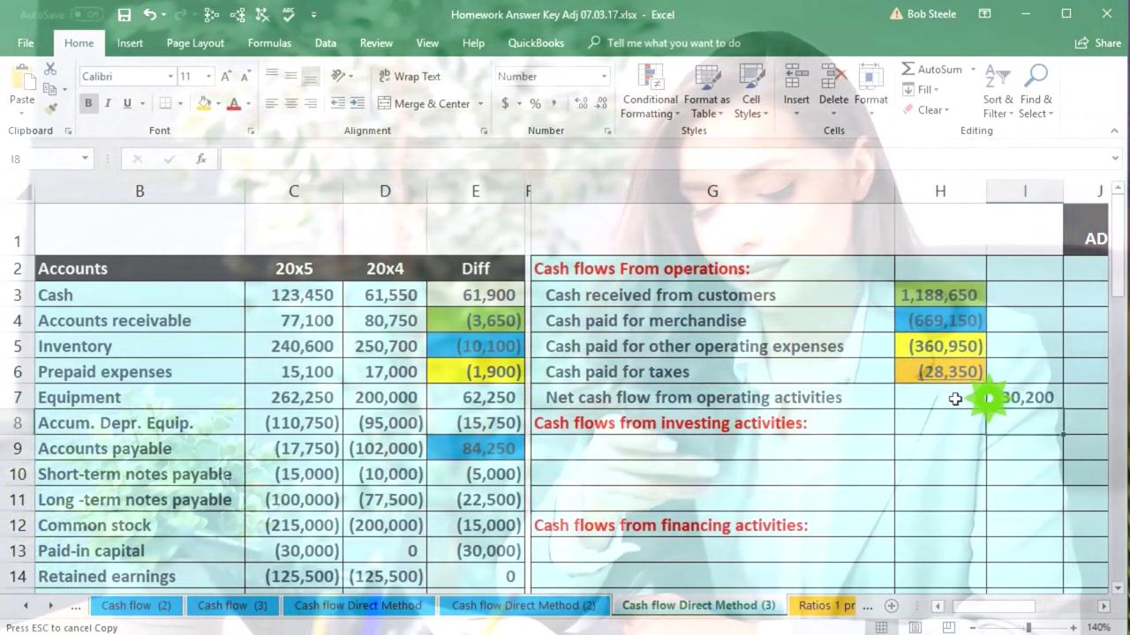
pyautogui.click(1024, 397)
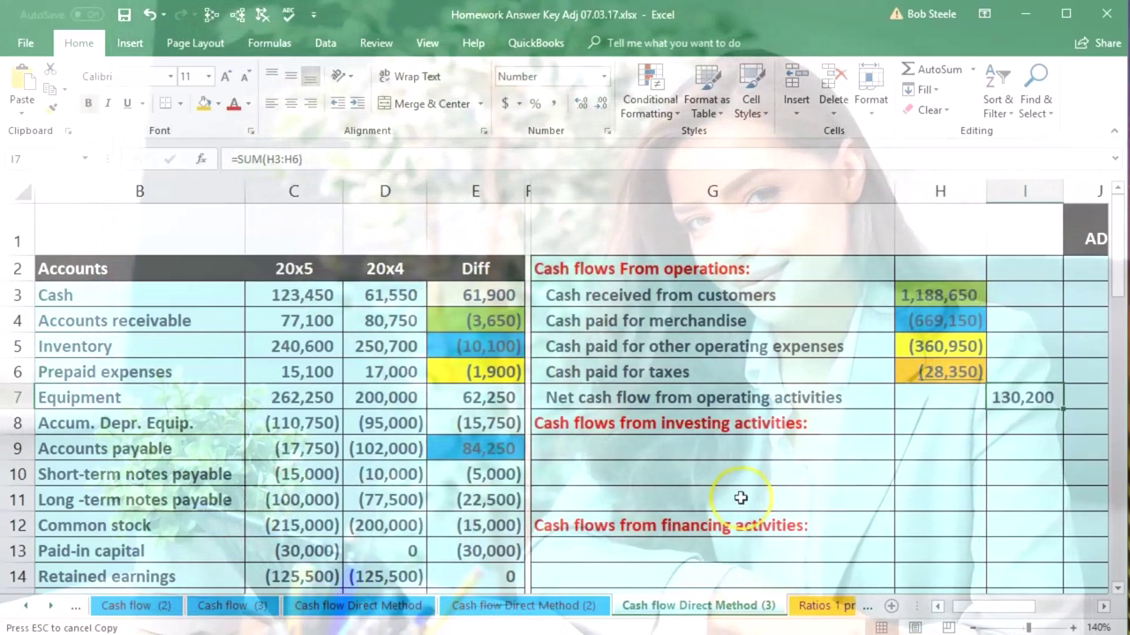
# Step: Examine the operating, investing and financing activities headings in column G of the statement against the account differences
pyautogui.click(721, 432)
pyautogui.click(720, 524)
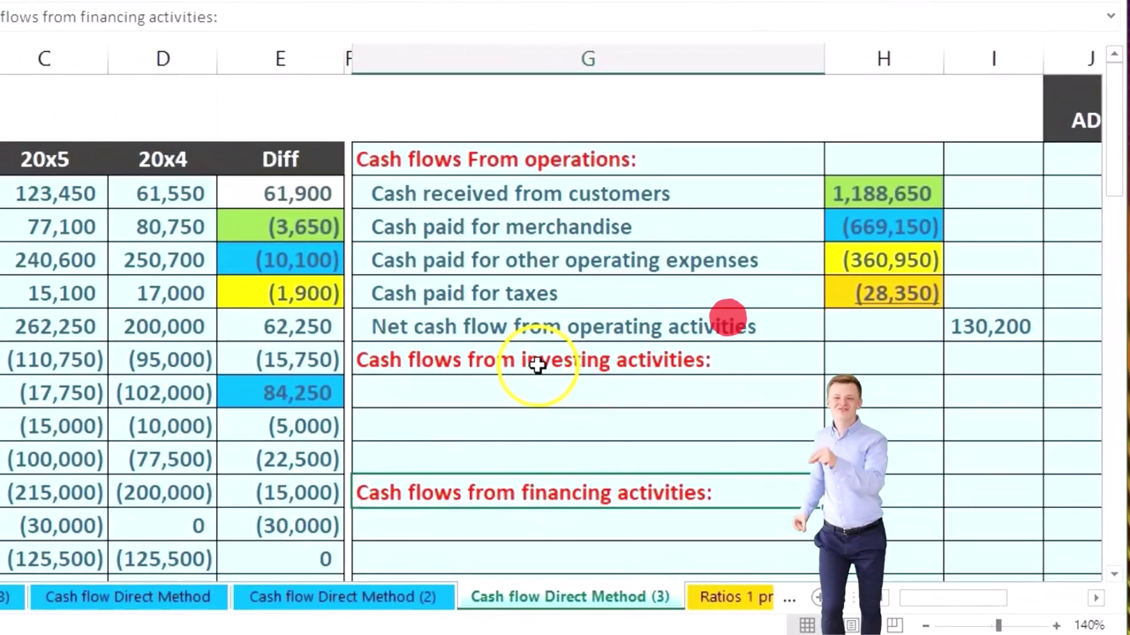
pyautogui.click(674, 423)
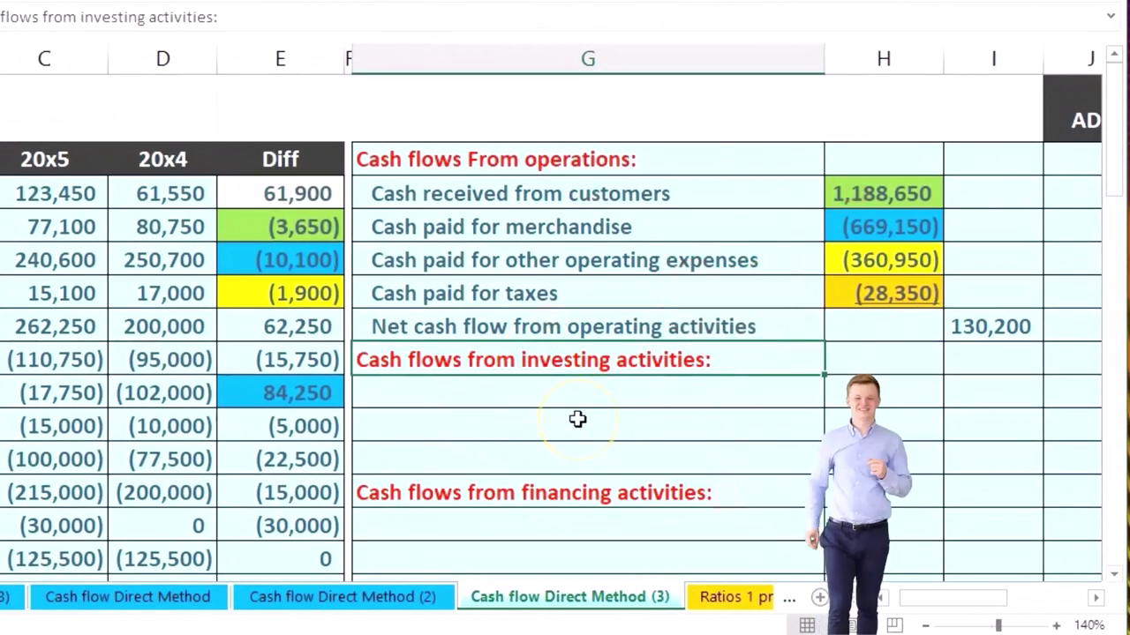
pyautogui.scroll(-2, 577, 420)
pyautogui.click(582, 359)
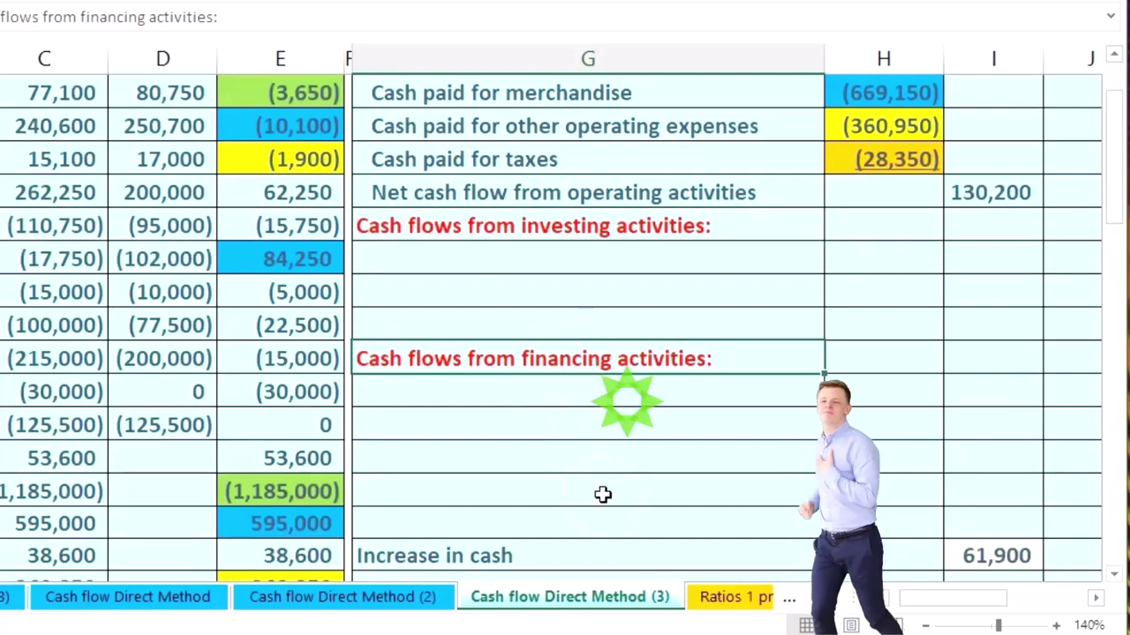
pyautogui.scroll(1, 603, 494)
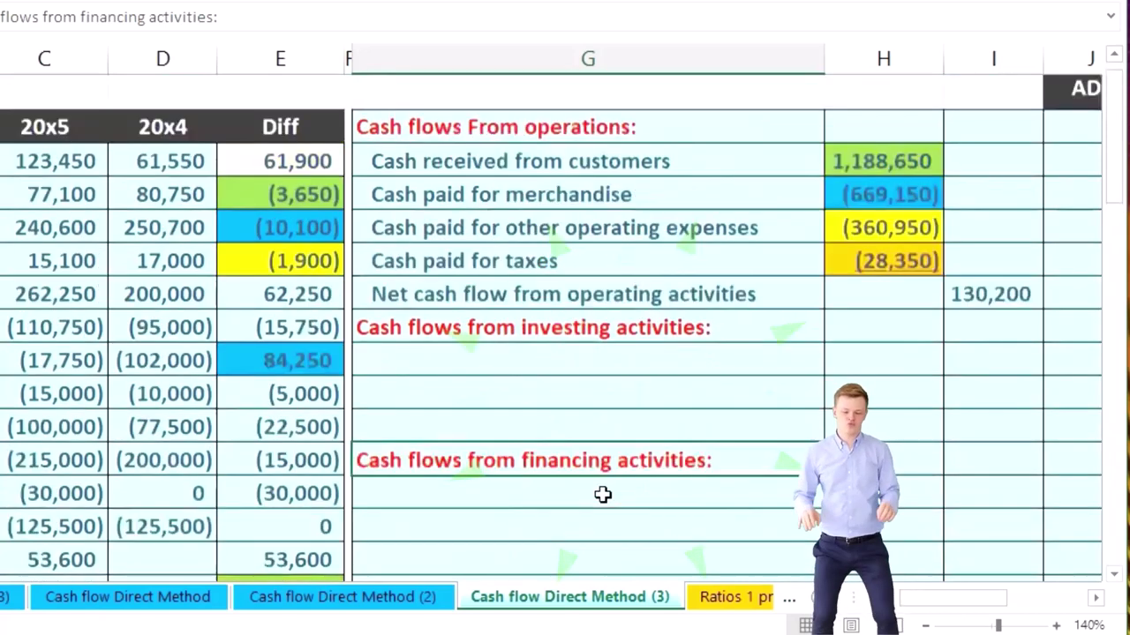
pyautogui.scroll(1, 602, 494)
pyautogui.click(606, 162)
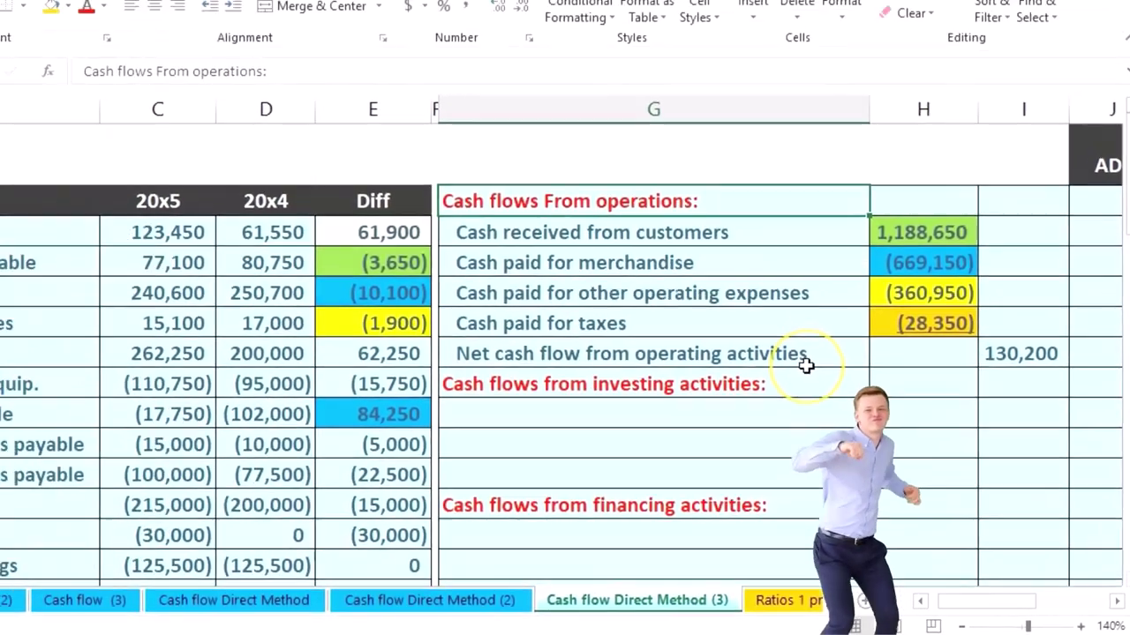
pyautogui.hotkey('ctrl', 'c')
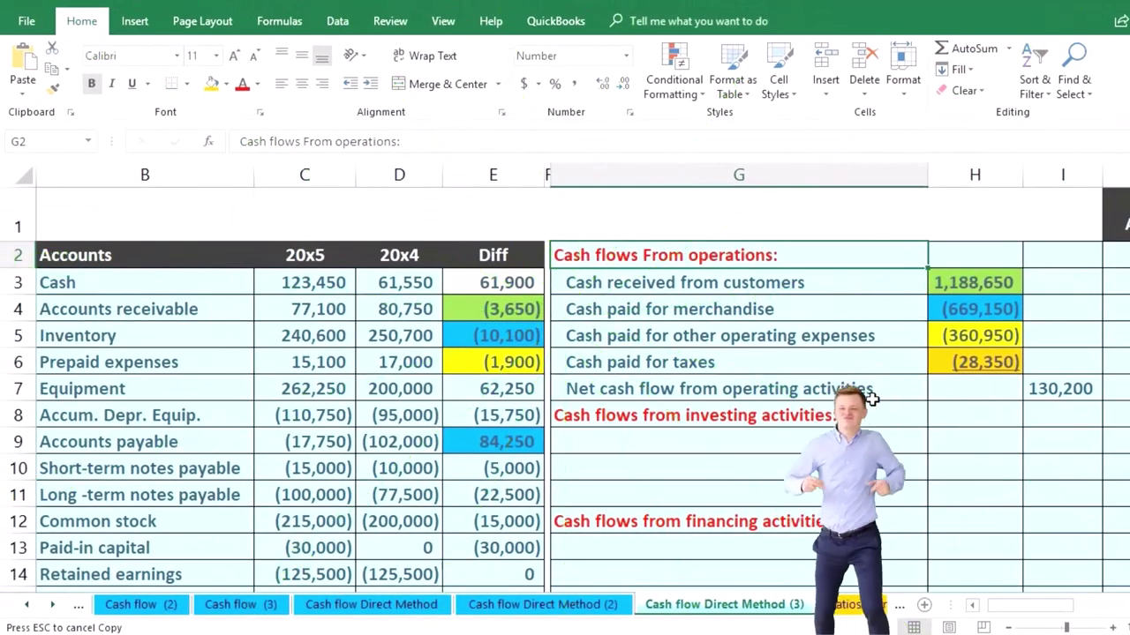
pyautogui.scroll(-1, 527, 435)
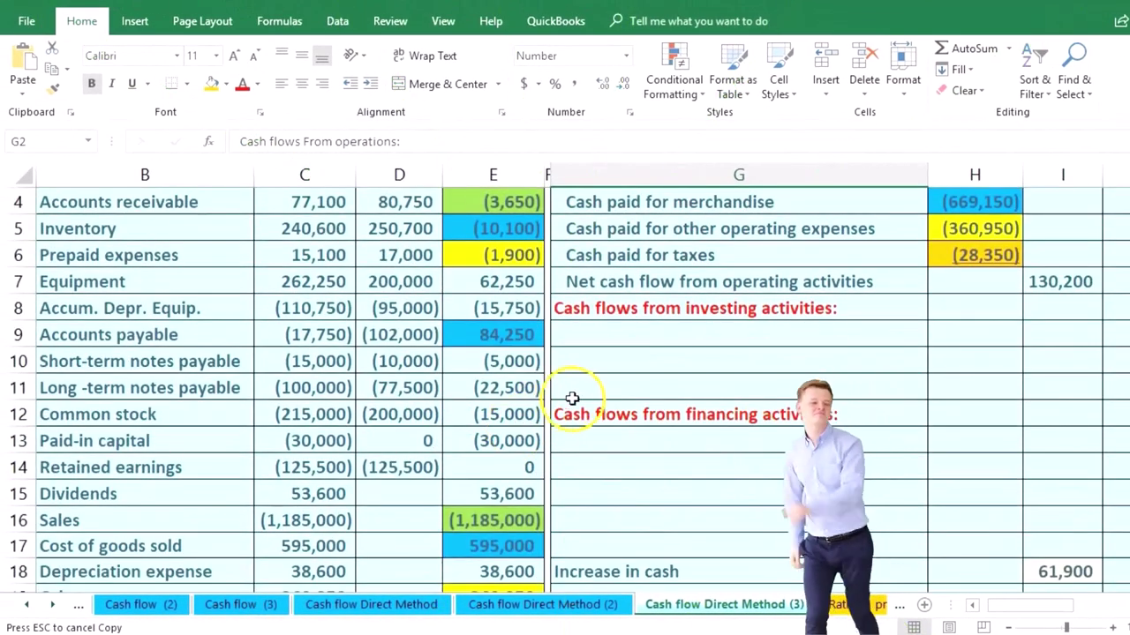